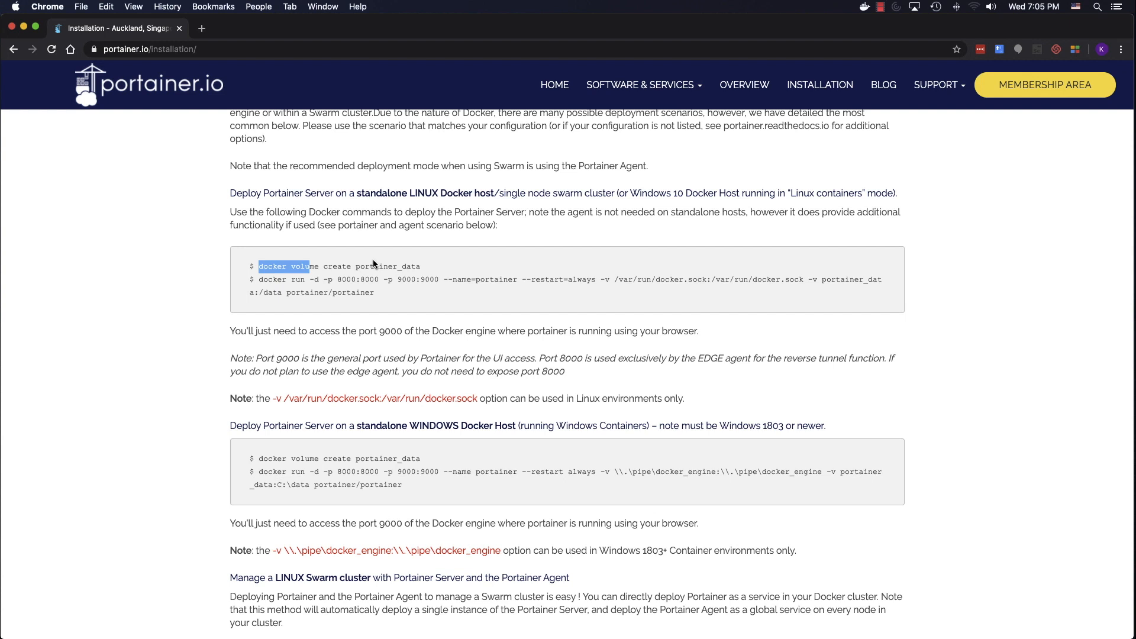
- Create the portainer_data volume by running 'docker volume create portainer_data' in Terminal
click(367, 266)
drag(261, 268, 423, 270)
key(super+c)
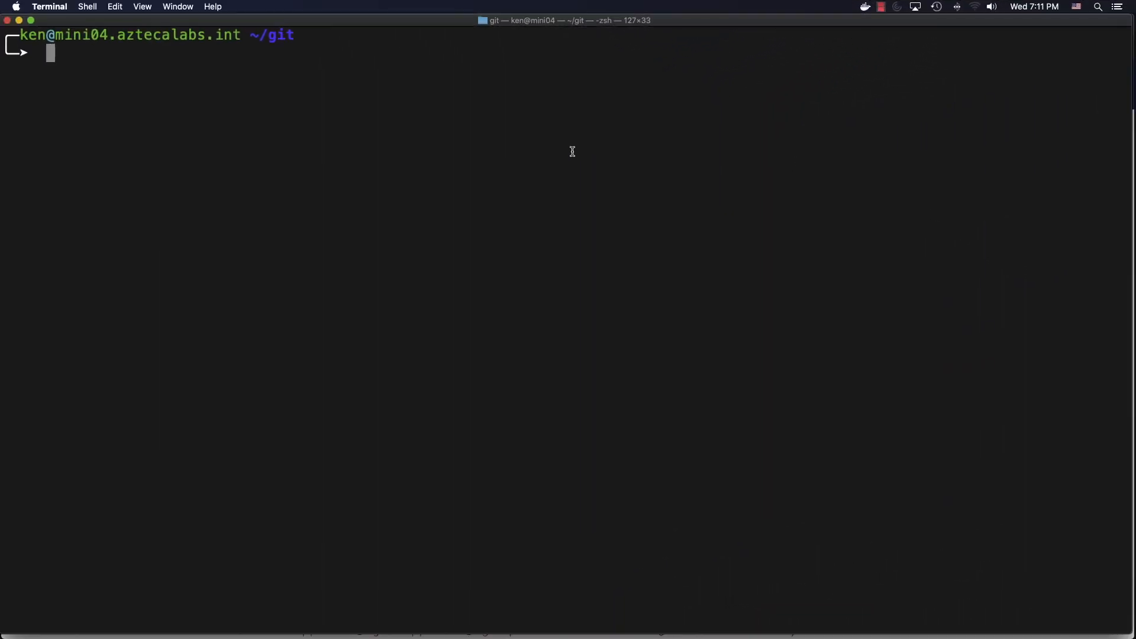
click(416, 153)
key(super+v)
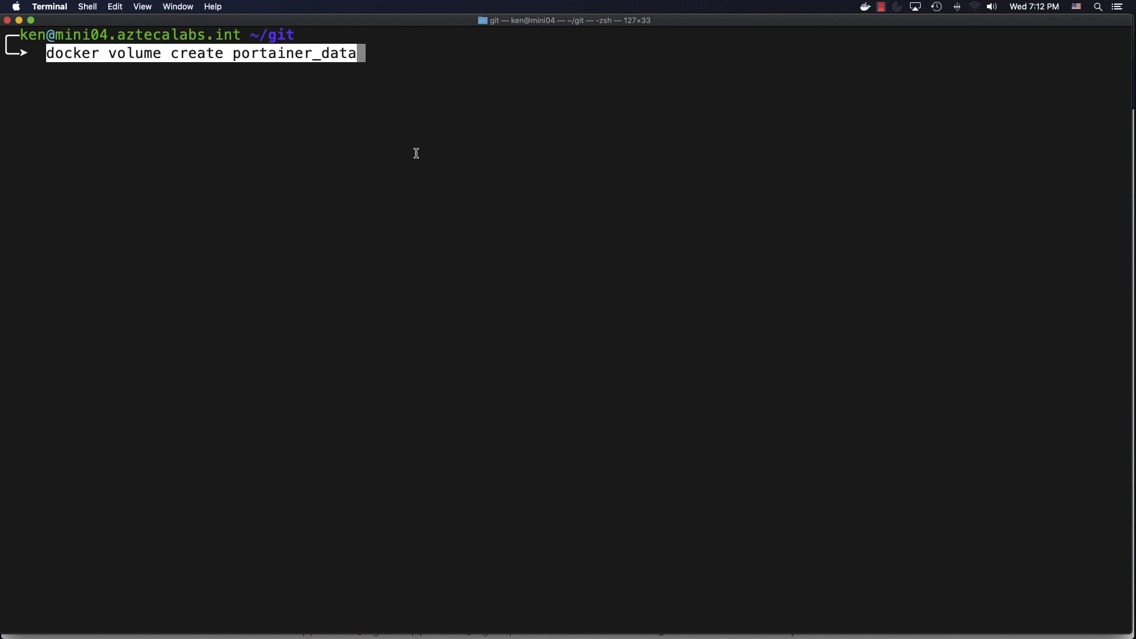
key(Return)
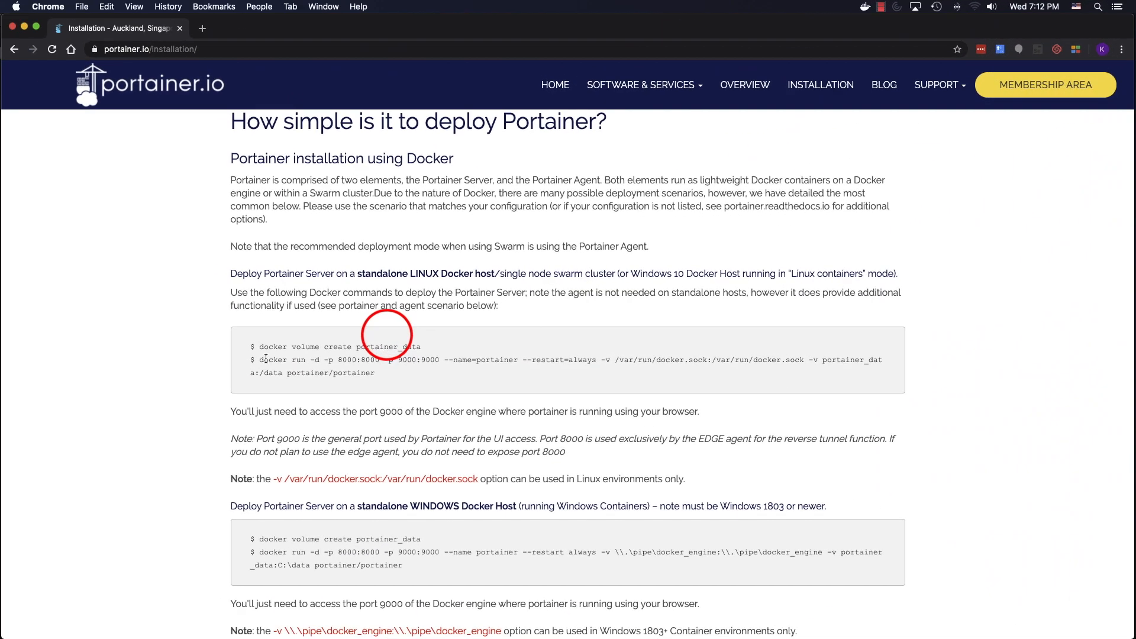
- Copy Portainer's docker run command (ports 8000 and 9000, portainer_data volume) to the Terminal prompt
drag(259, 360, 375, 373)
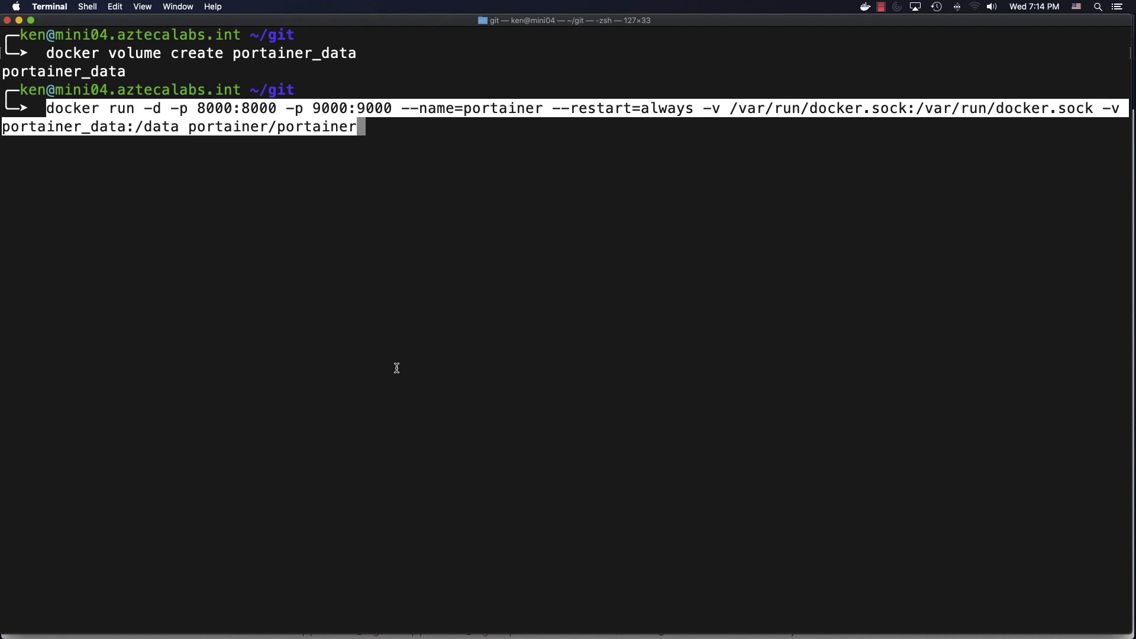
- Run the Portainer container and confirm with docker ps that it publishes ports 8000 and 9000
key(Return)
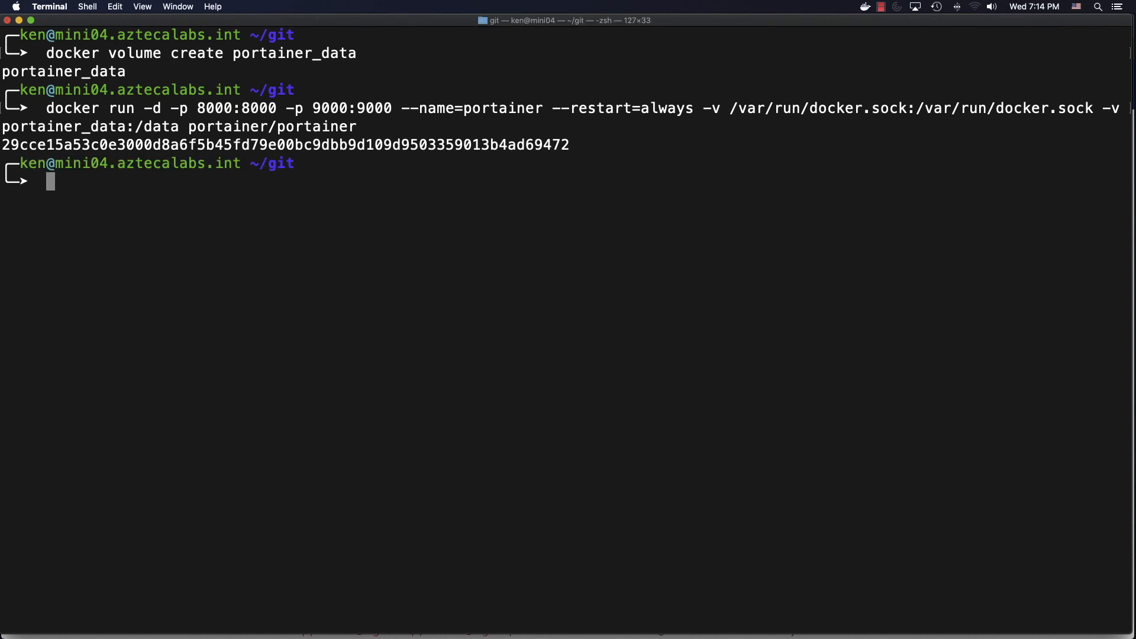
text(docker ps)
key(Return)
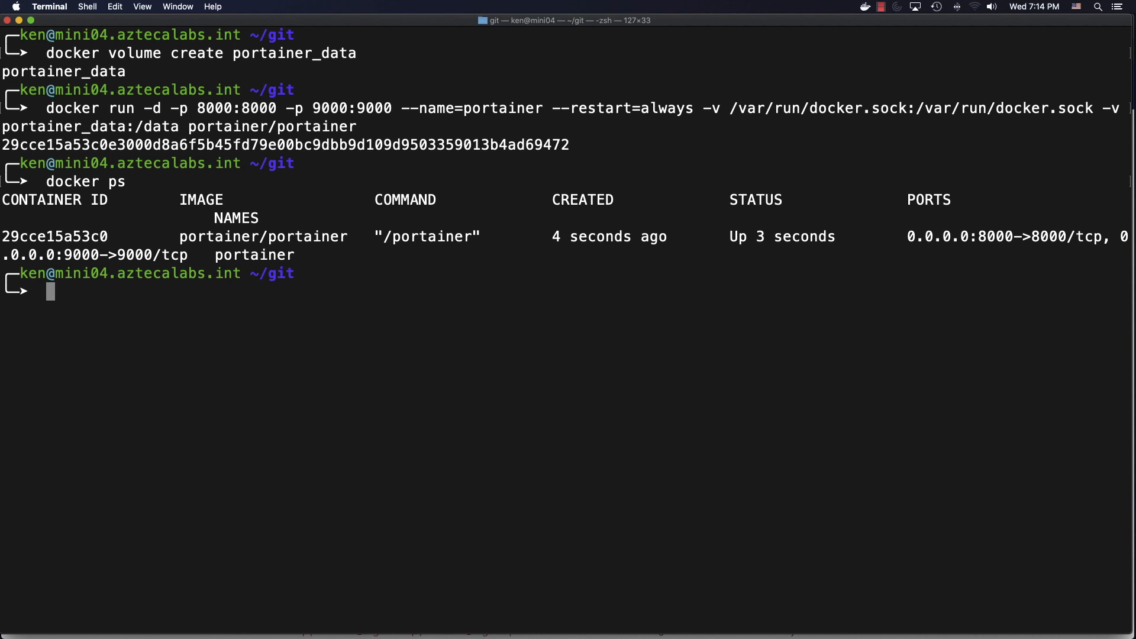
key(super+Tab)
key(super+Tab)
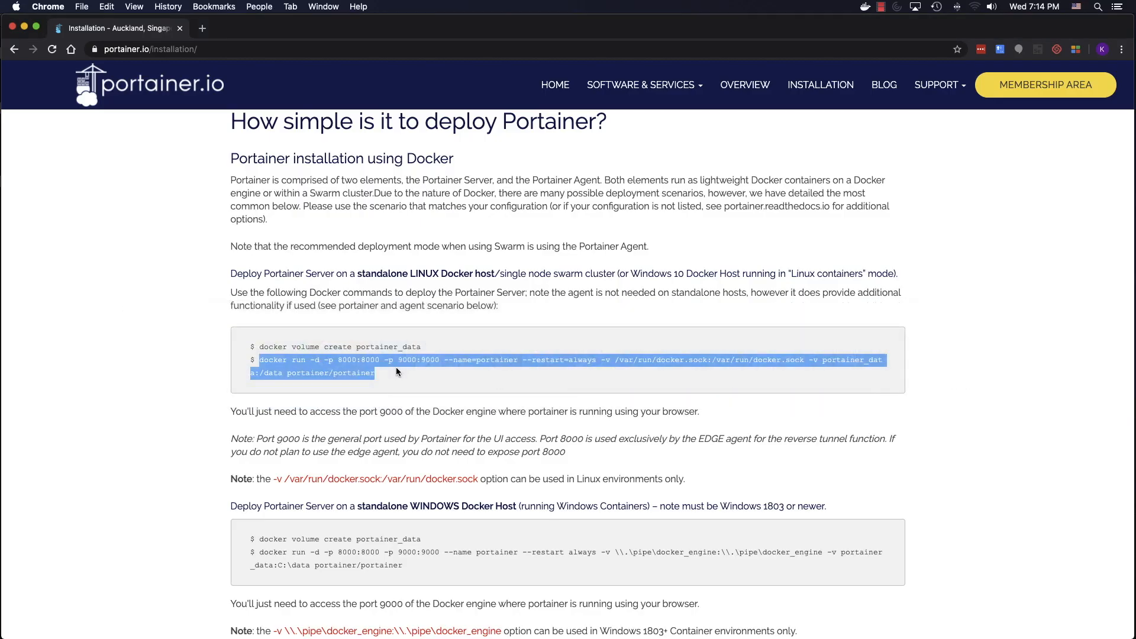
- Load the Portainer web UI at localhost:9000 in a new browser tab
click(202, 28)
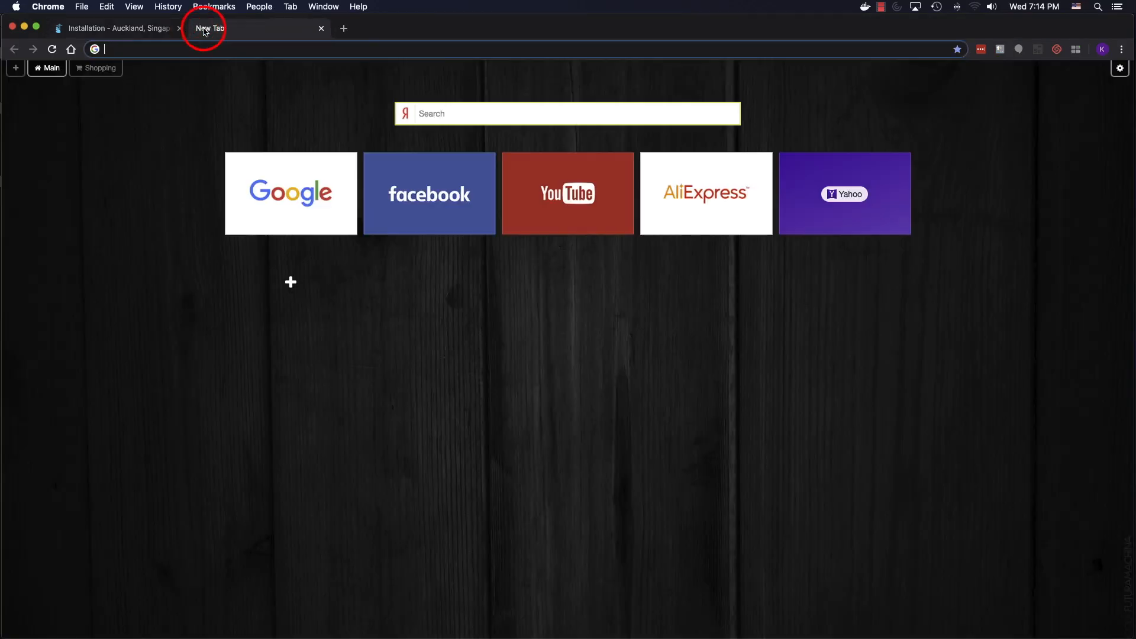
text(localhost)
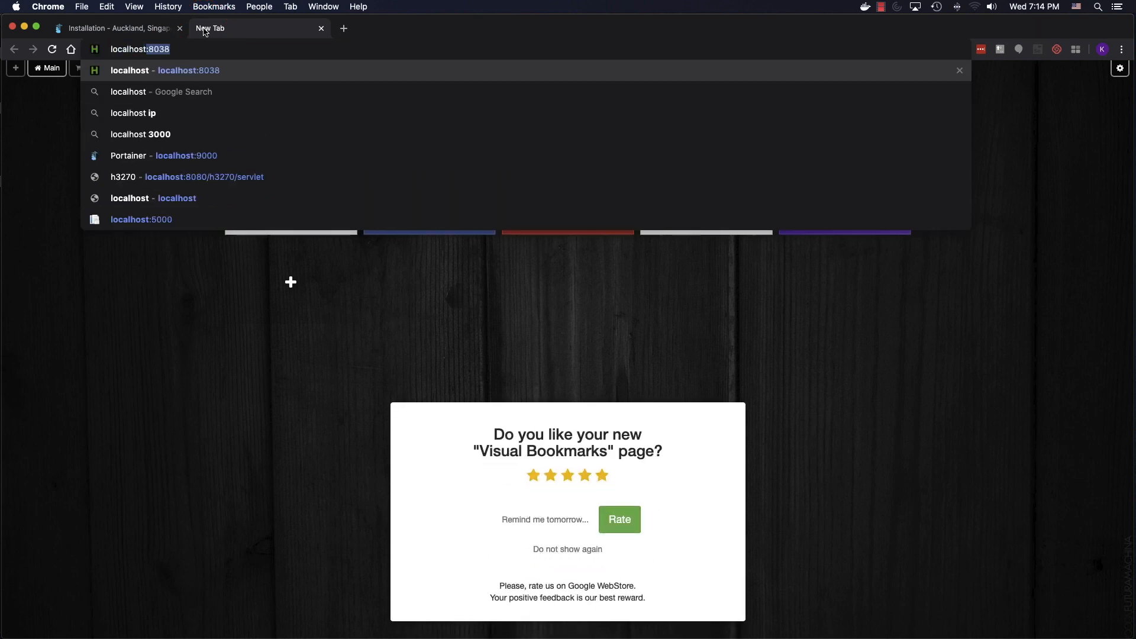
text(:9000)
key(Return)
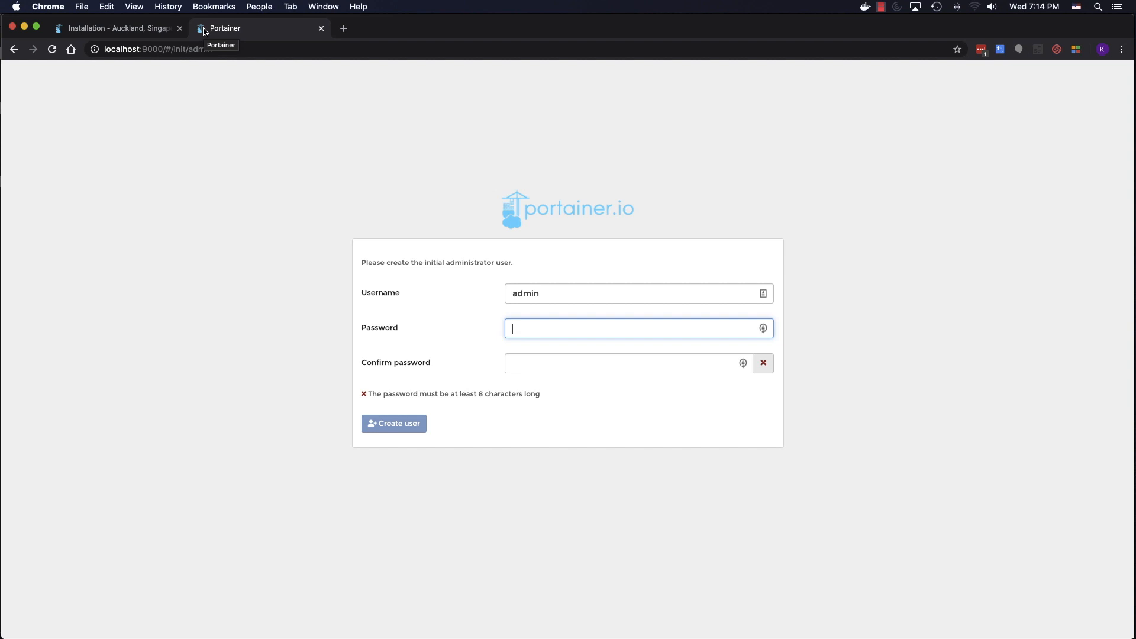
- Create the initial administrator account by entering and confirming a password
text(••••••••••)
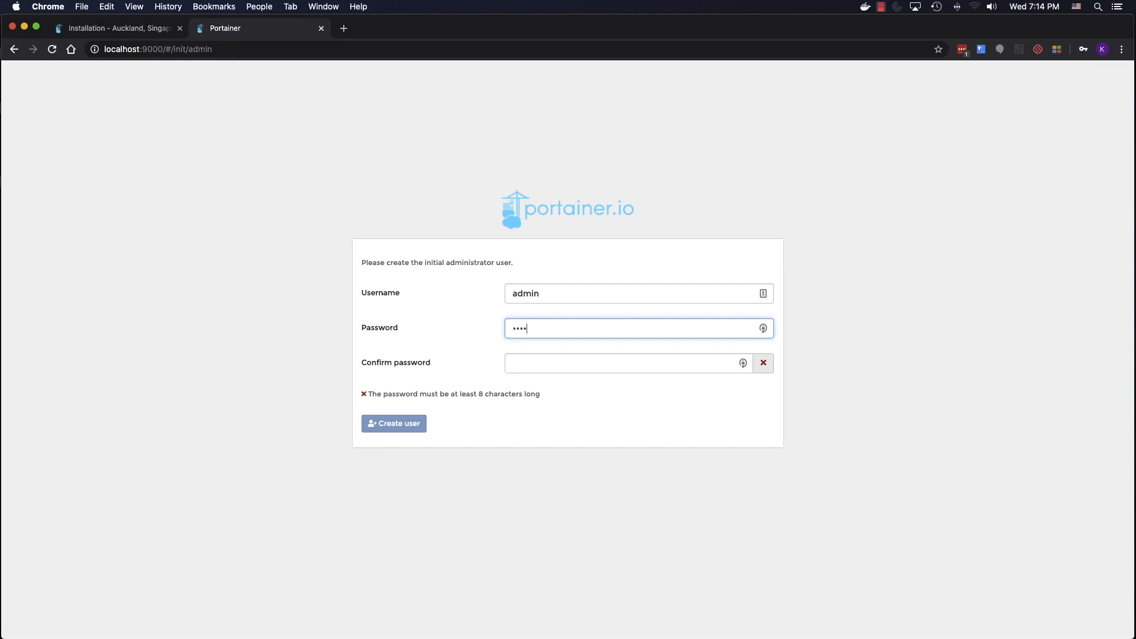
key(Tab)
text(••••••••••)
key(Return)
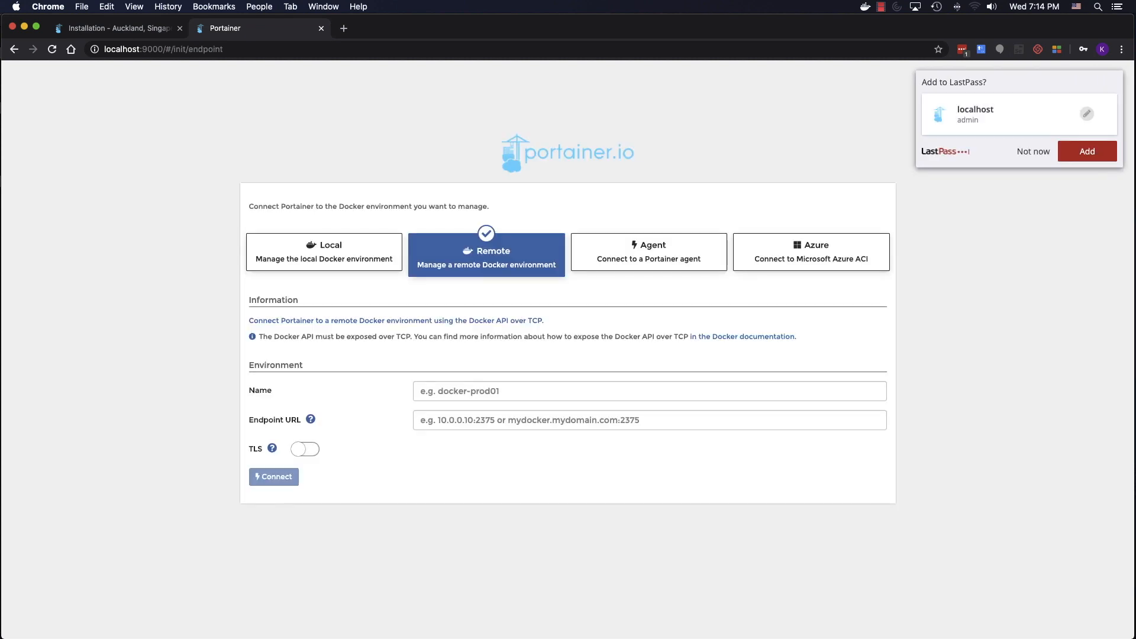
- Connect Portainer to the local Docker environment after comparing the Agent and Azure ACI options
click(1031, 151)
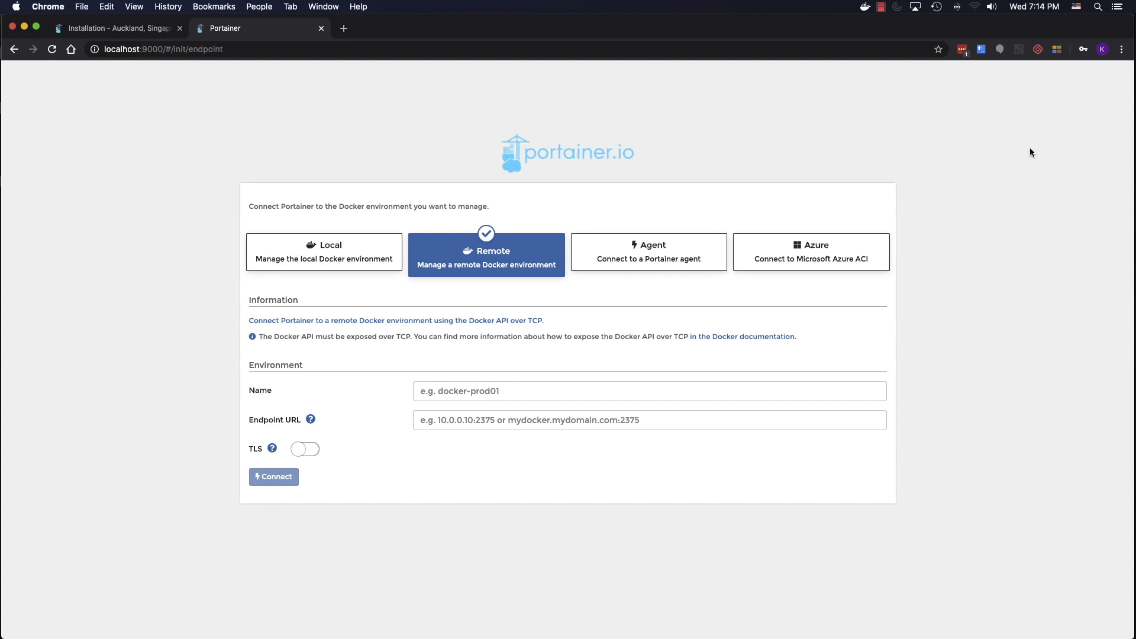
click(324, 245)
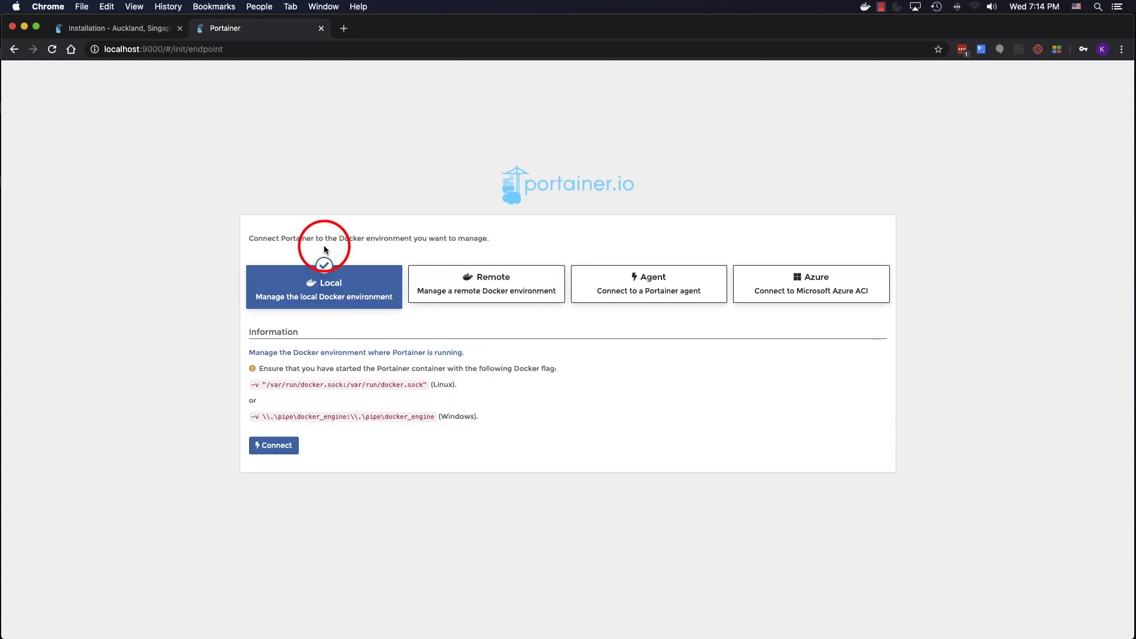
click(692, 284)
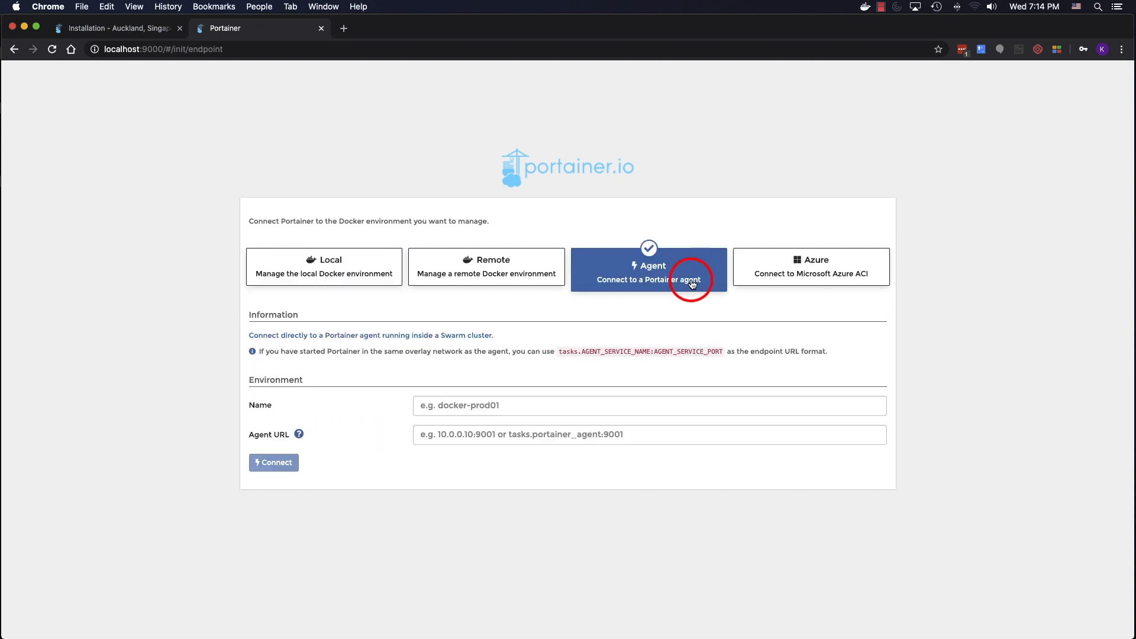
click(797, 266)
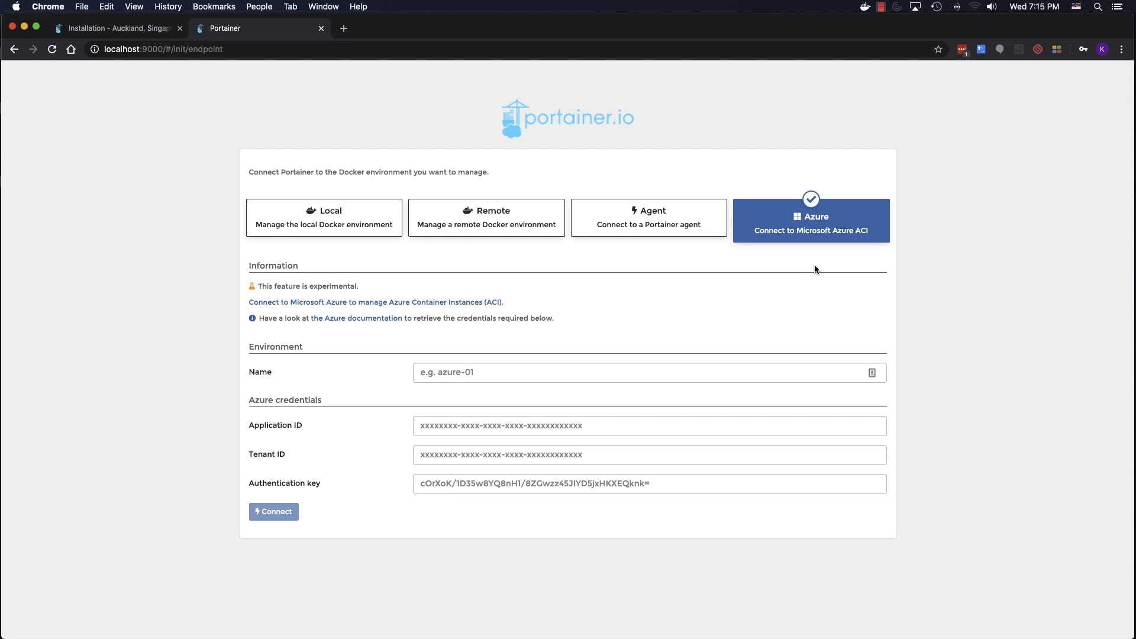
click(331, 221)
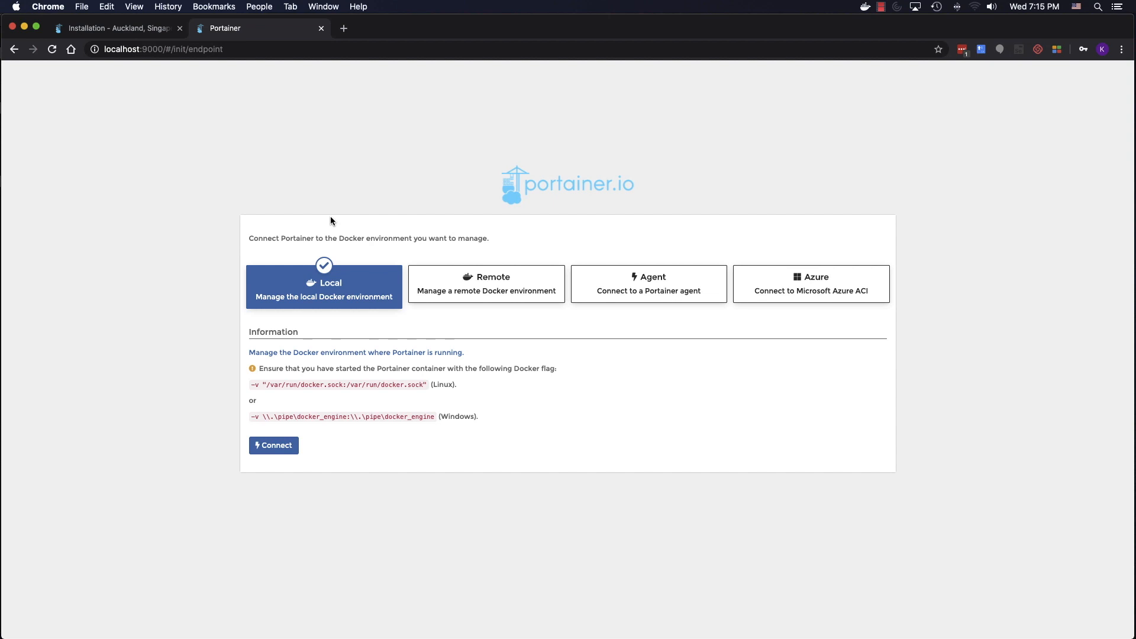
click(284, 447)
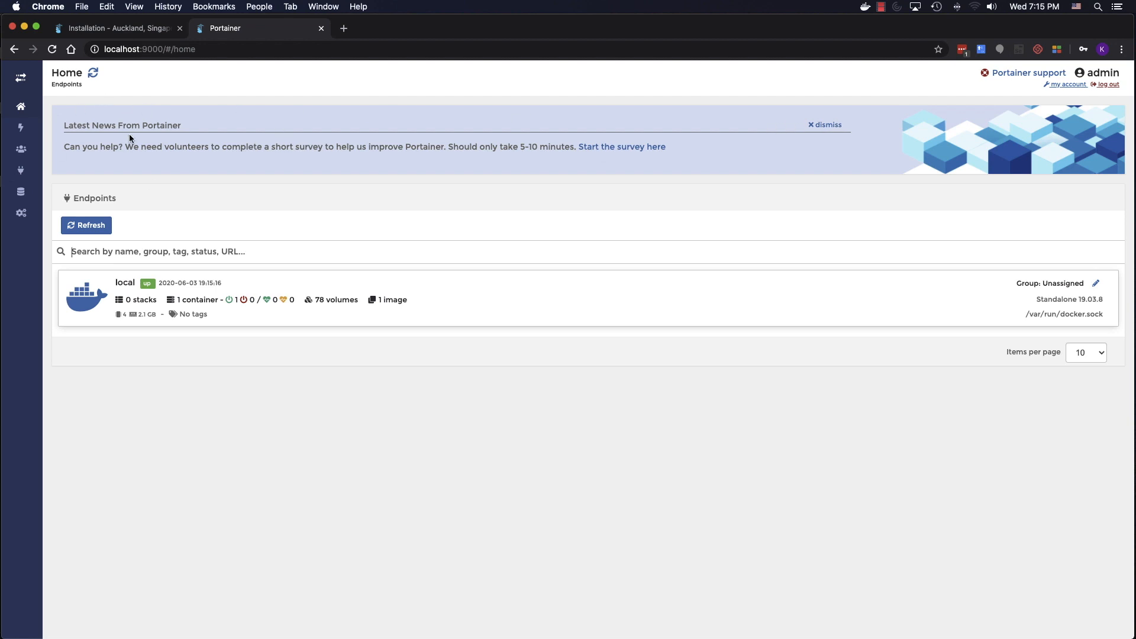
- Dismiss the survey news, expand the sidebar labels and go to the Extensions page
click(824, 126)
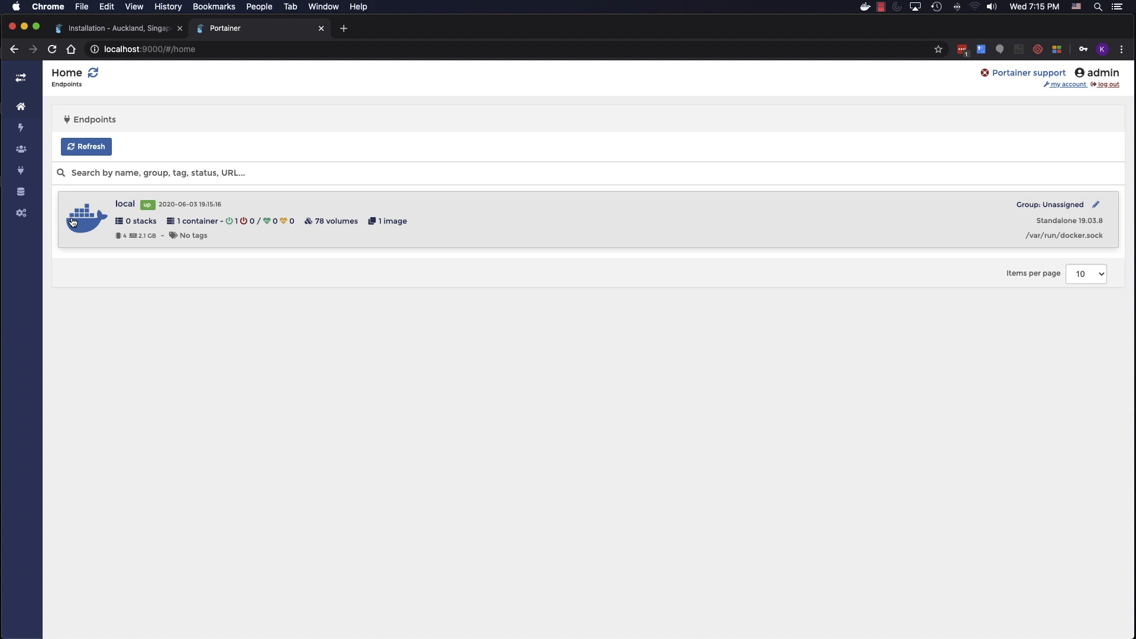
click(21, 78)
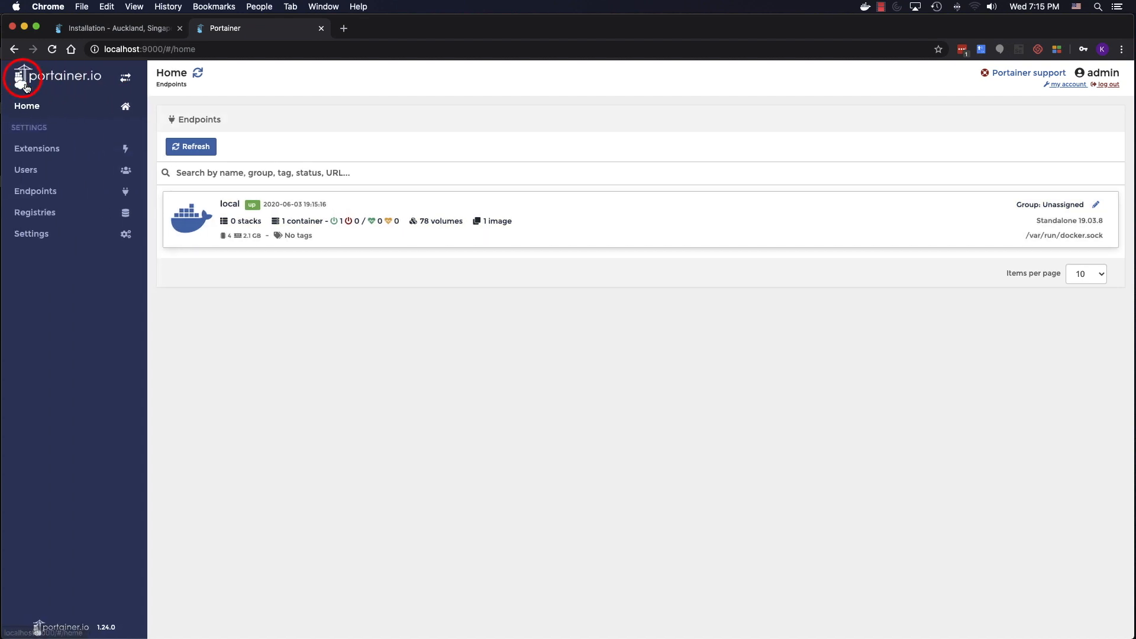
click(50, 112)
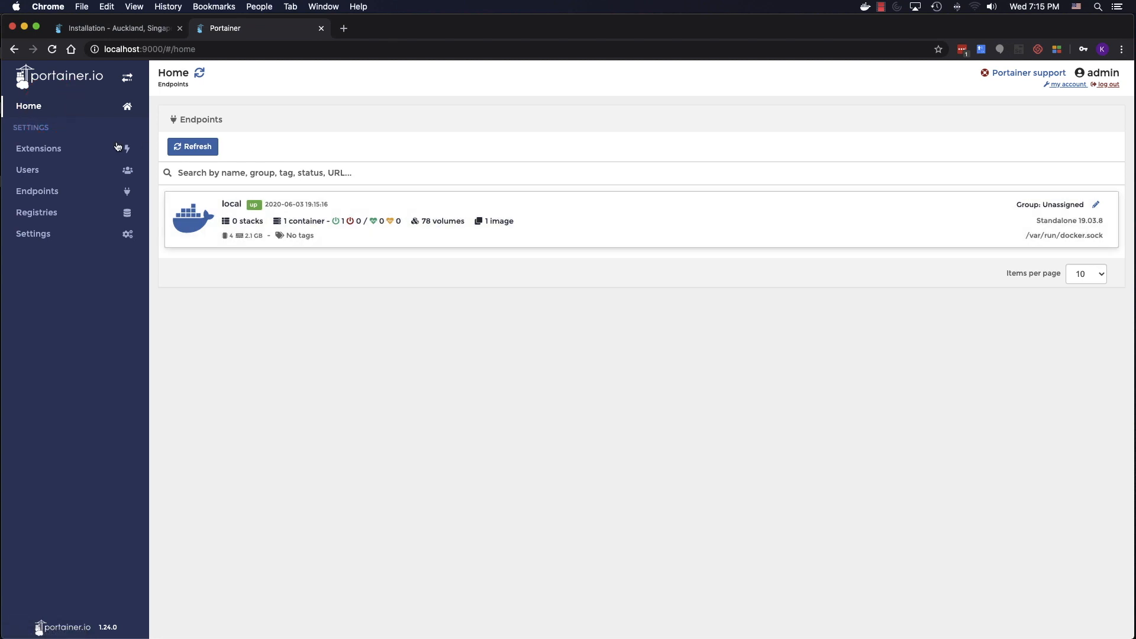
click(69, 148)
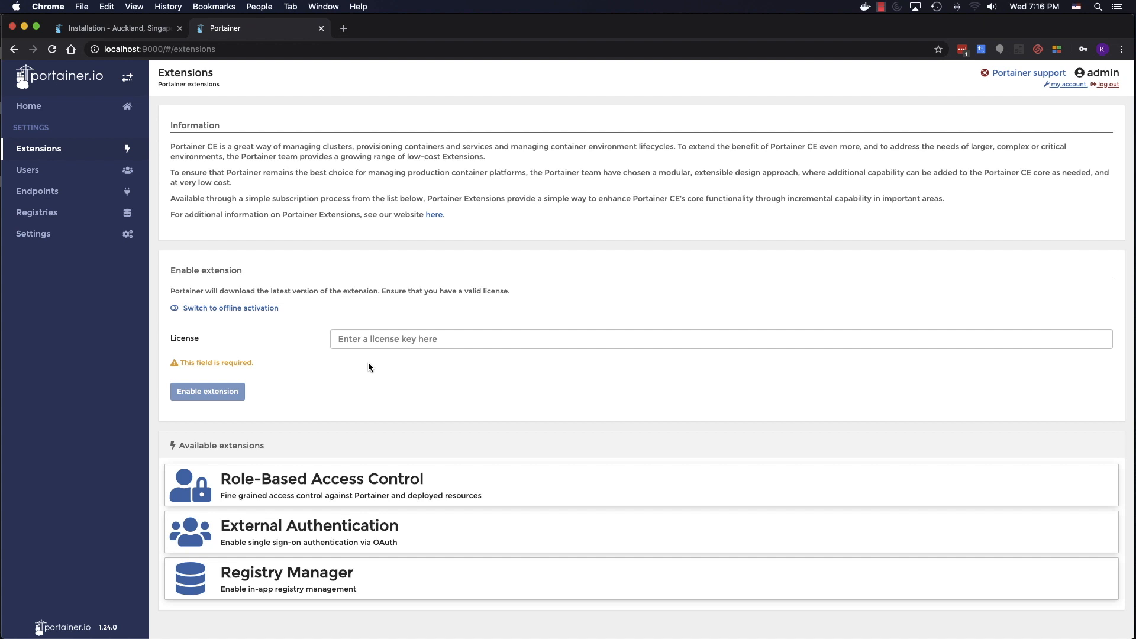
- Browse the Users, Teams and Roles management pages
click(109, 170)
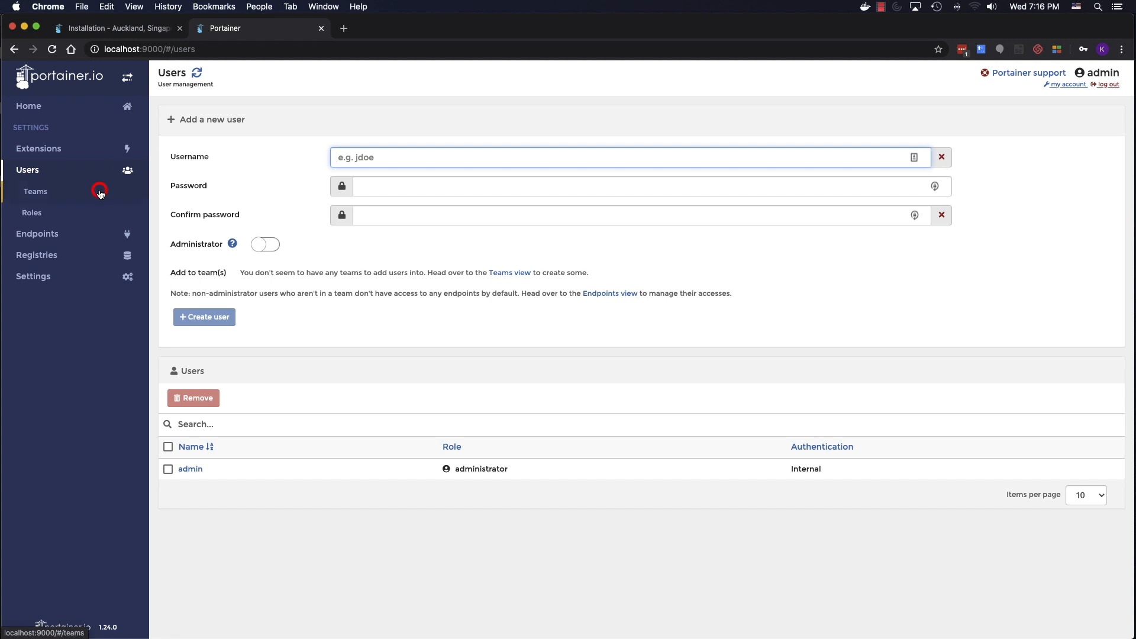
click(100, 192)
click(87, 215)
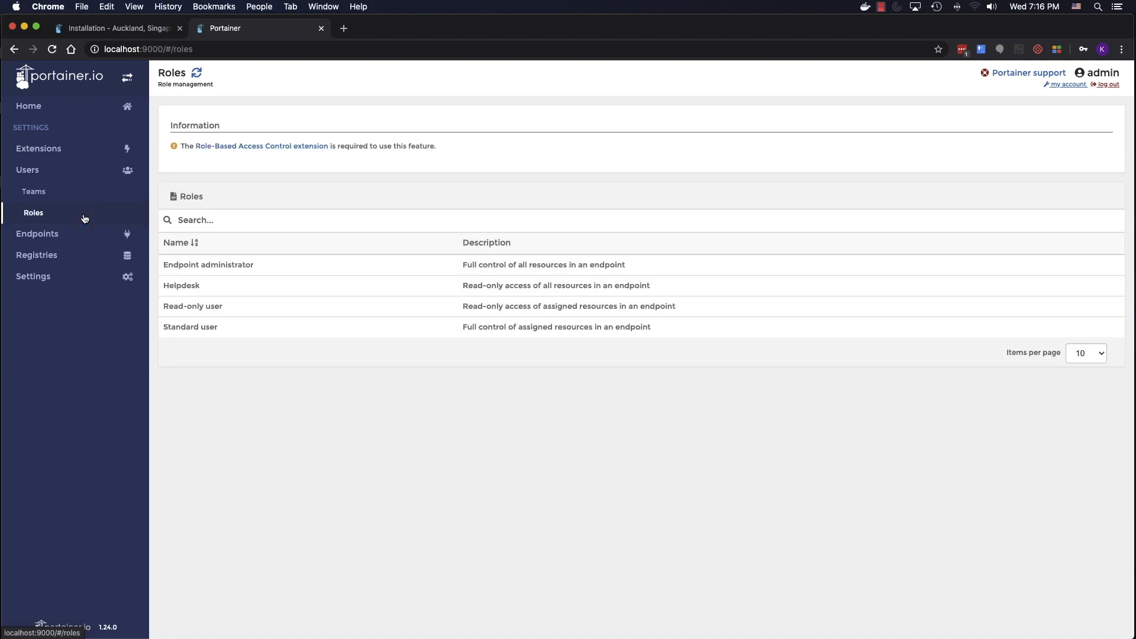
- Browse Endpoints, Groups, Tags and Registries, ending on Settings with its 5m snapshot interval
click(81, 234)
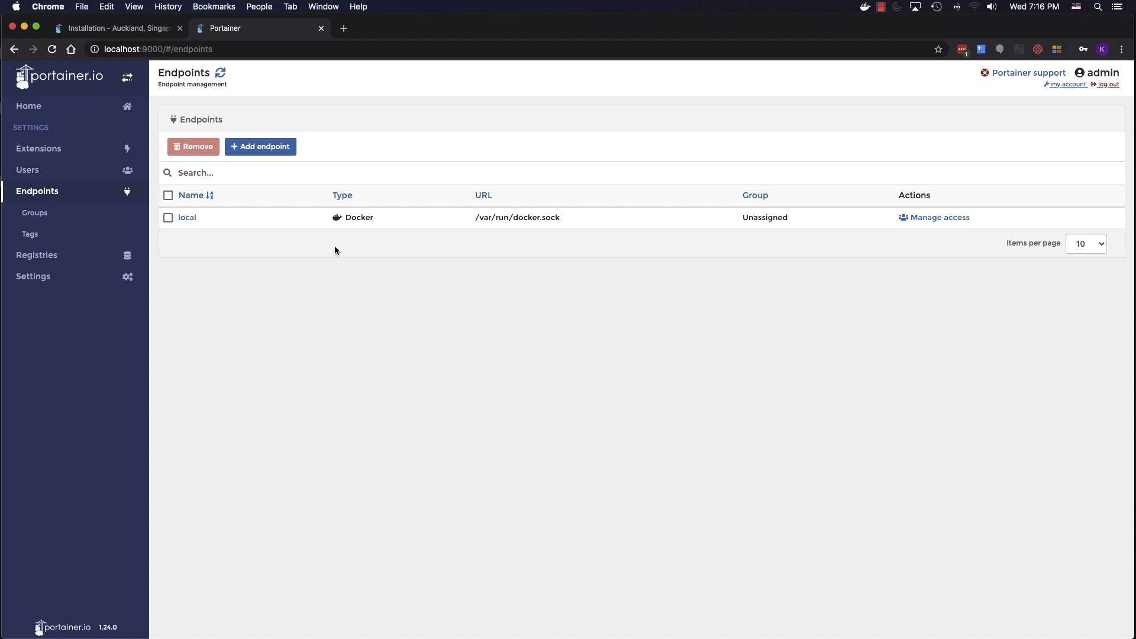
click(71, 218)
click(73, 233)
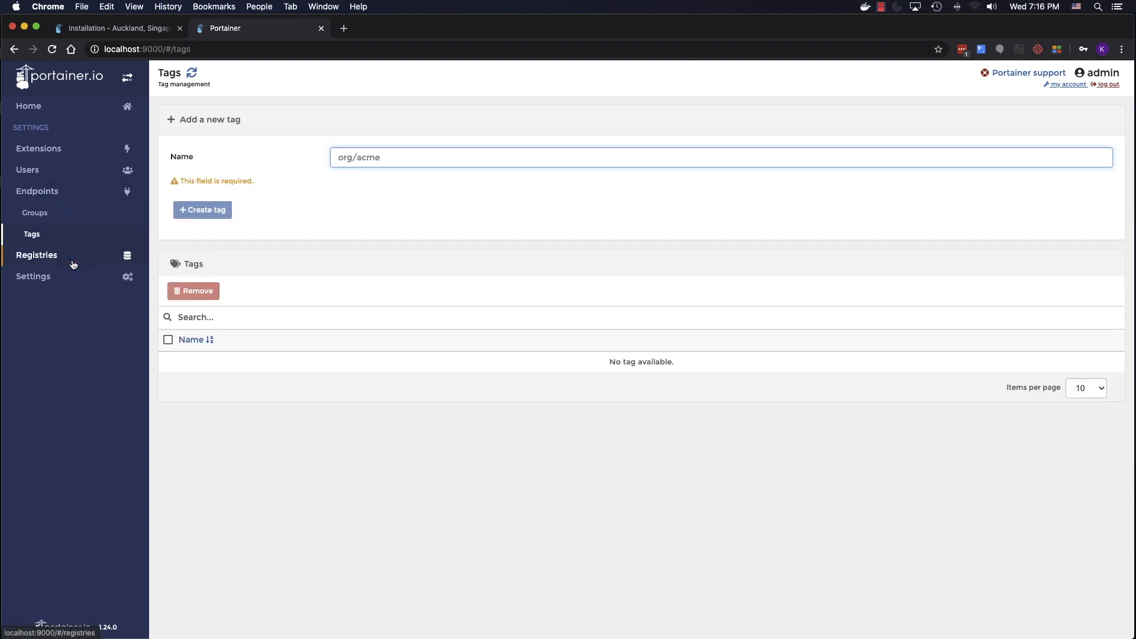
click(73, 265)
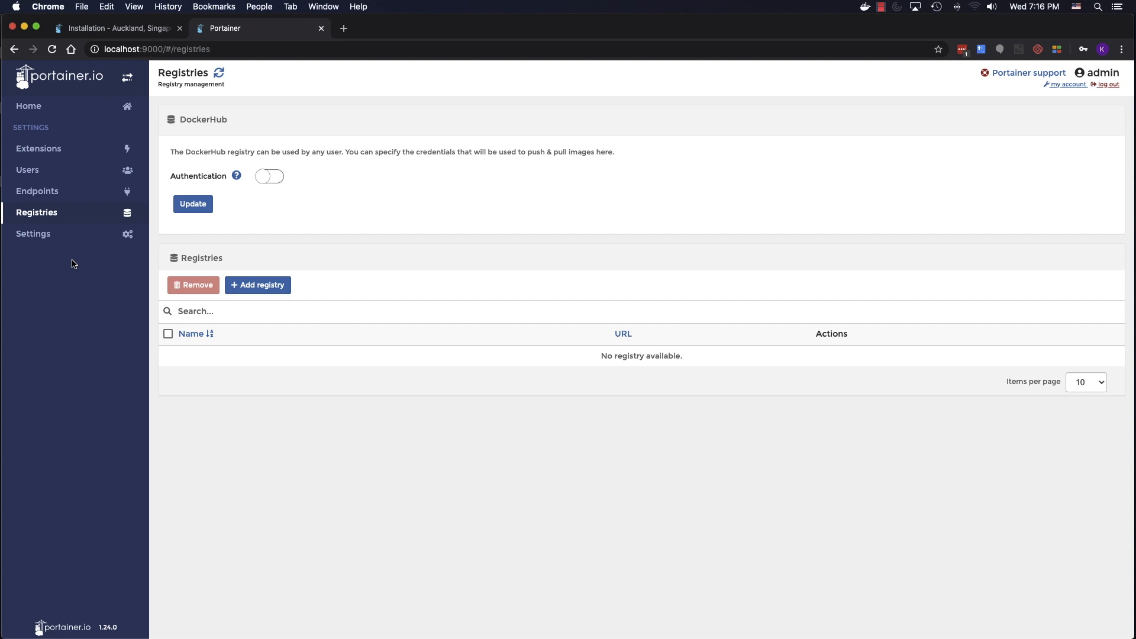
click(43, 236)
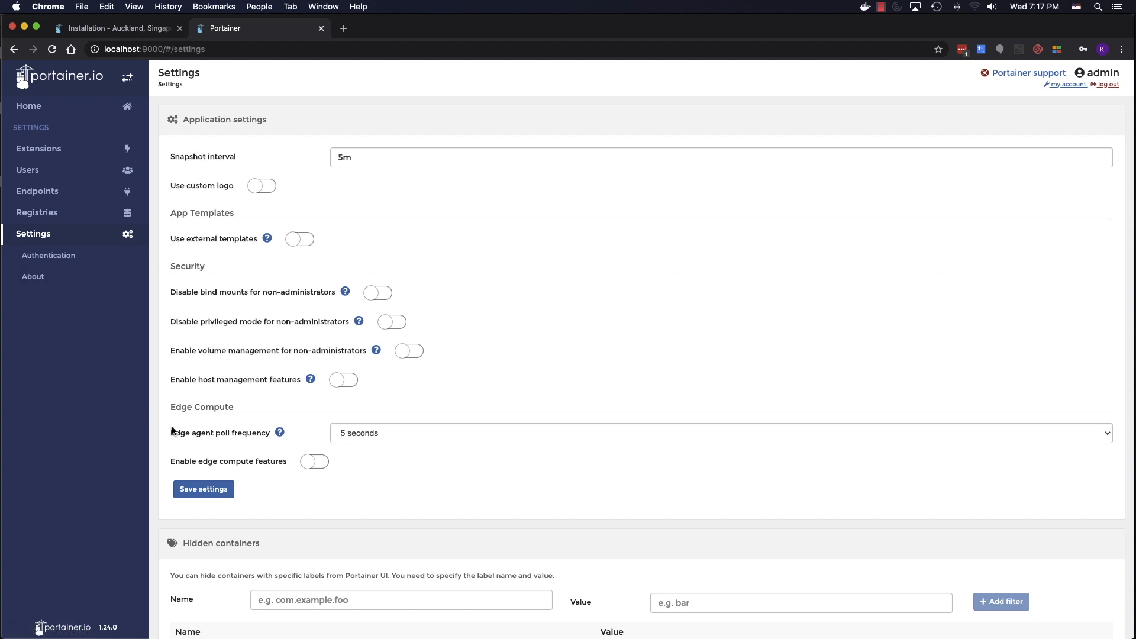
- Review the Authentication settings (Internal method) and About pages, then return to Home
scroll(184, 443, down, 1)
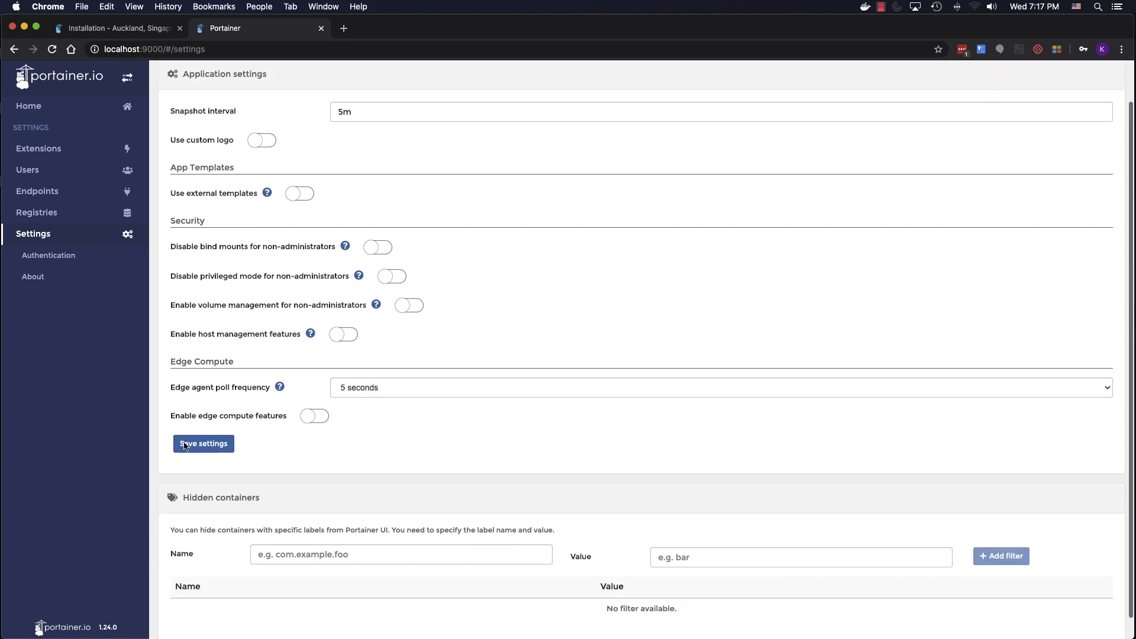
scroll(187, 450, down, 2)
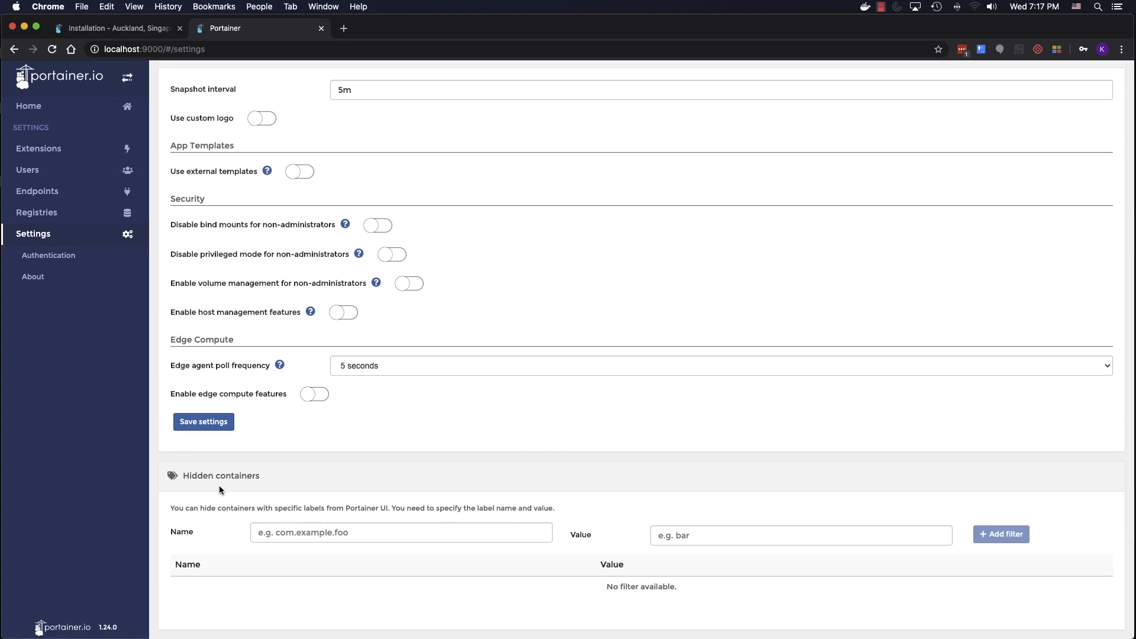
click(73, 255)
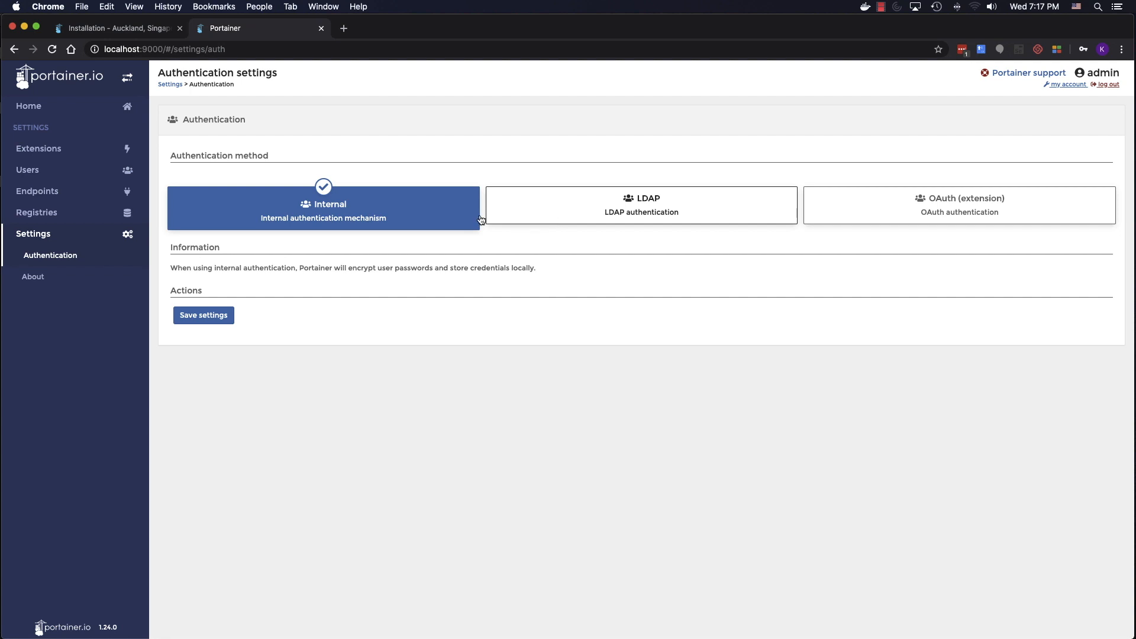
click(35, 277)
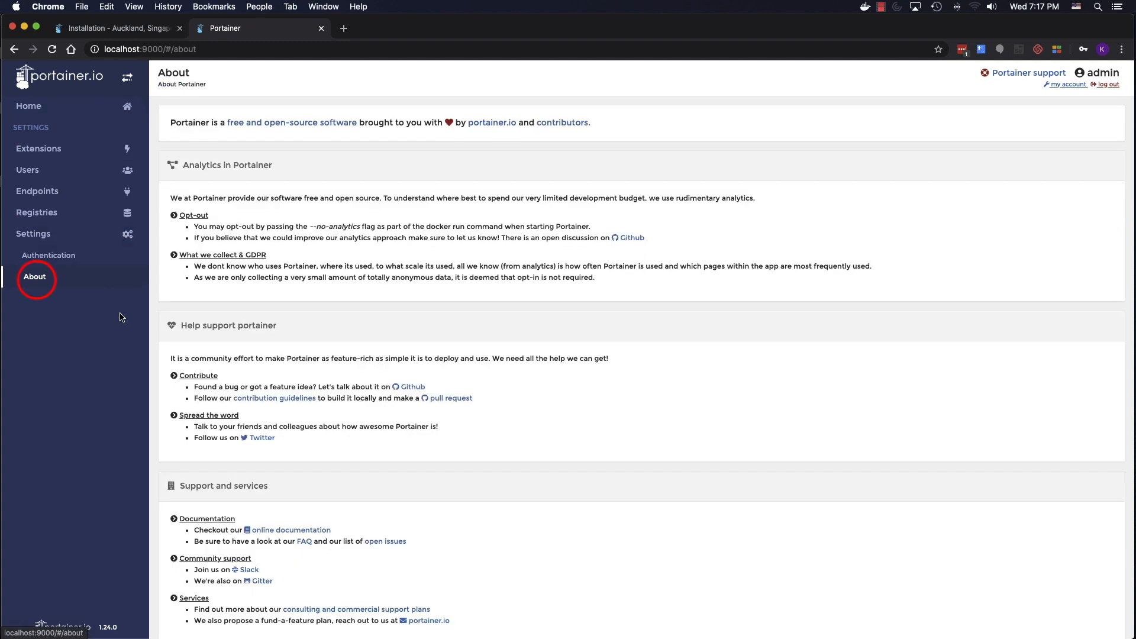
click(40, 106)
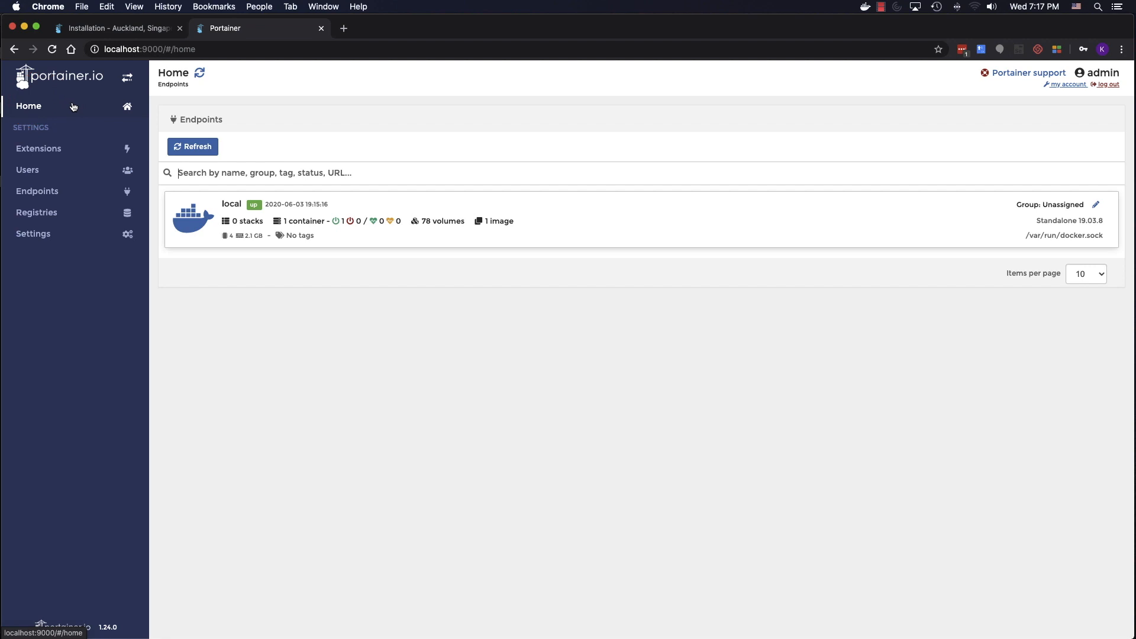
- Open the local endpoint dashboard showing 1 container, 1 image, 78 volumes, 3 networks
click(193, 215)
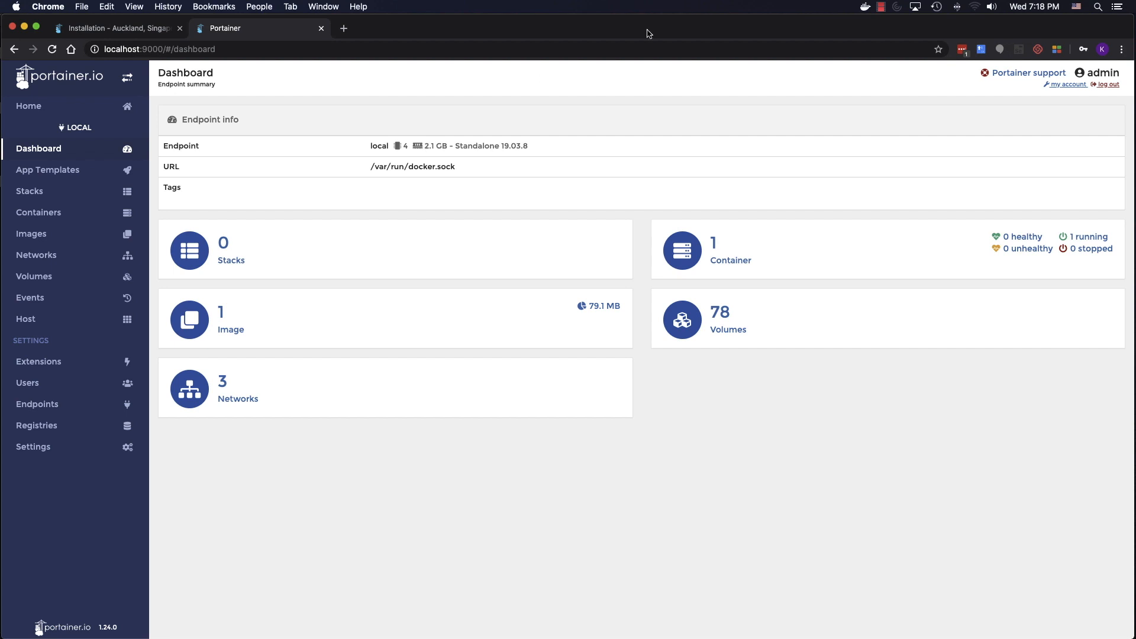
click(865, 6)
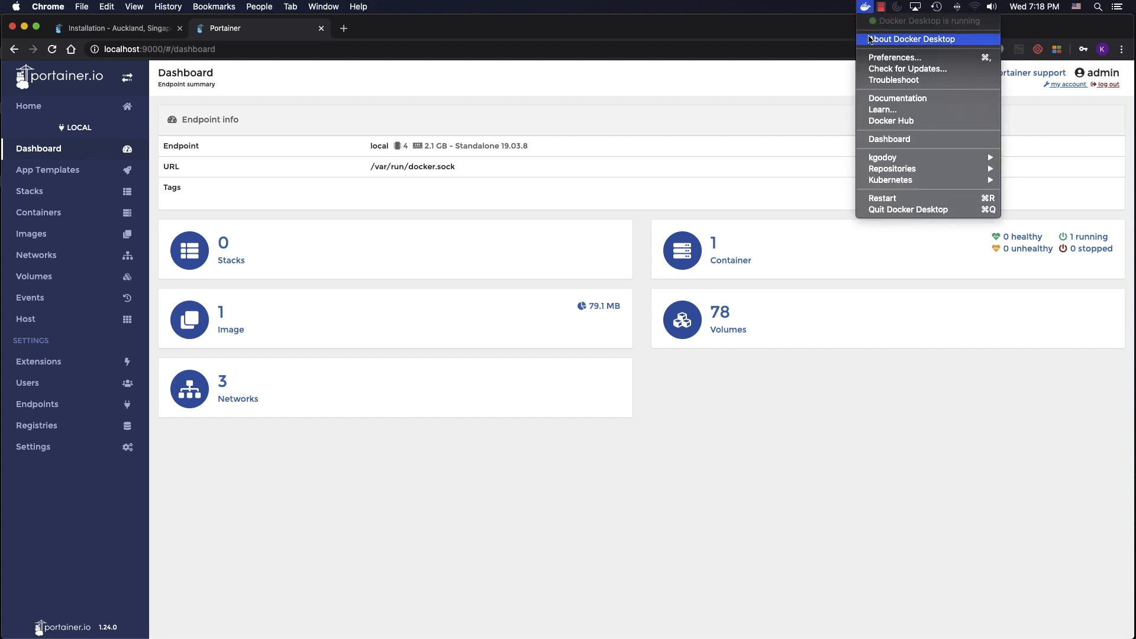
- Check Docker Desktop's resources (4 CPUs, 2.00 GB memory, 1 GB swap), cancel, and close its window
click(871, 59)
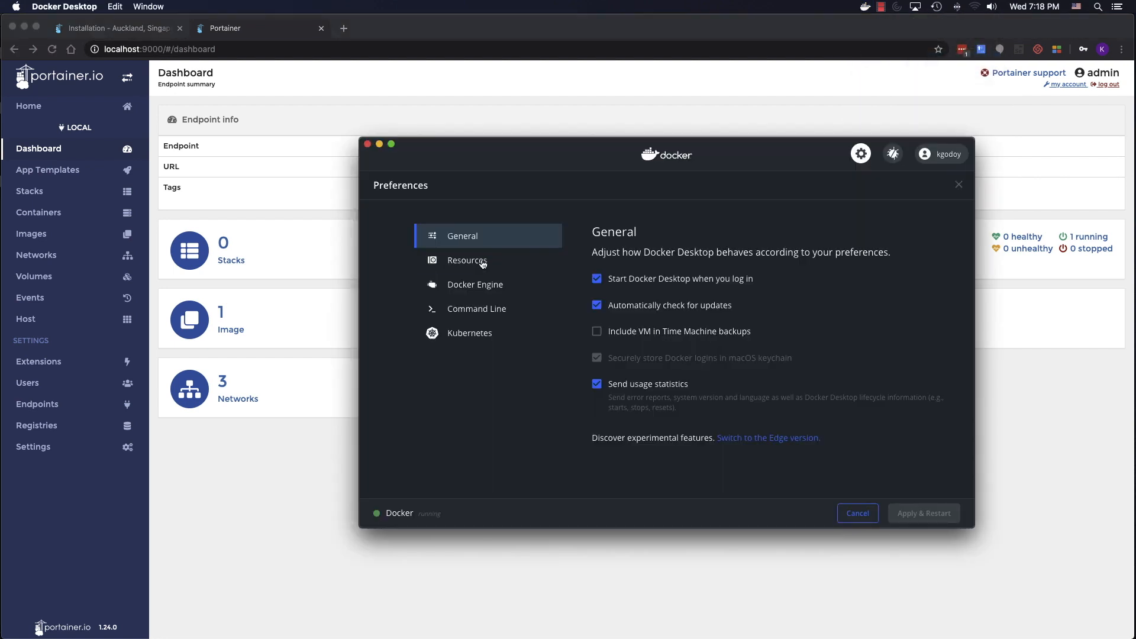
click(469, 259)
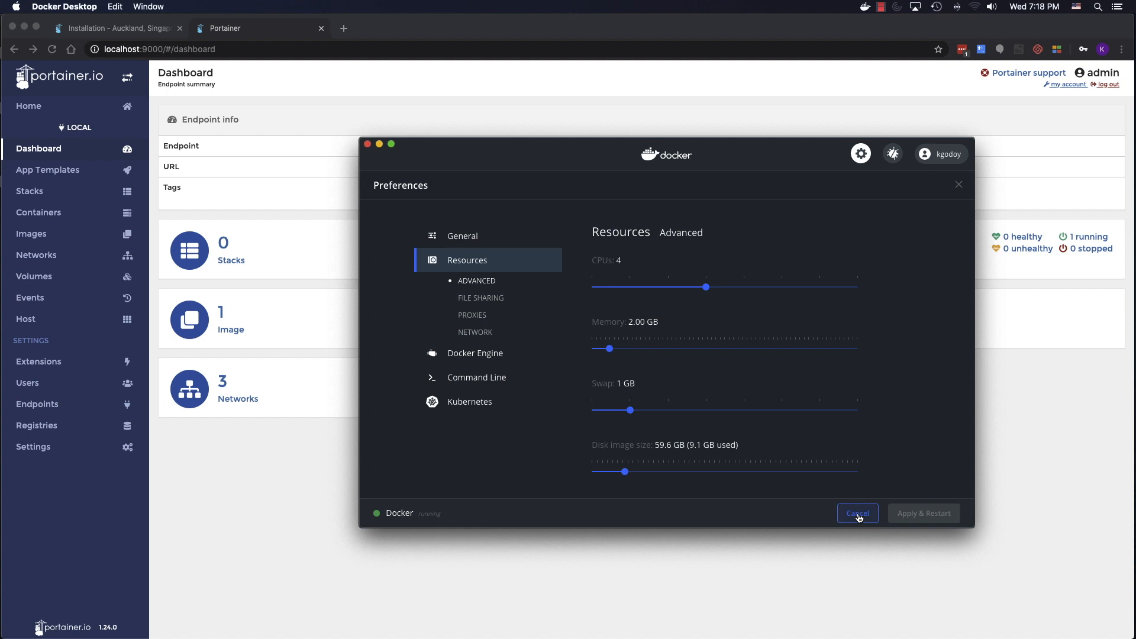
click(858, 518)
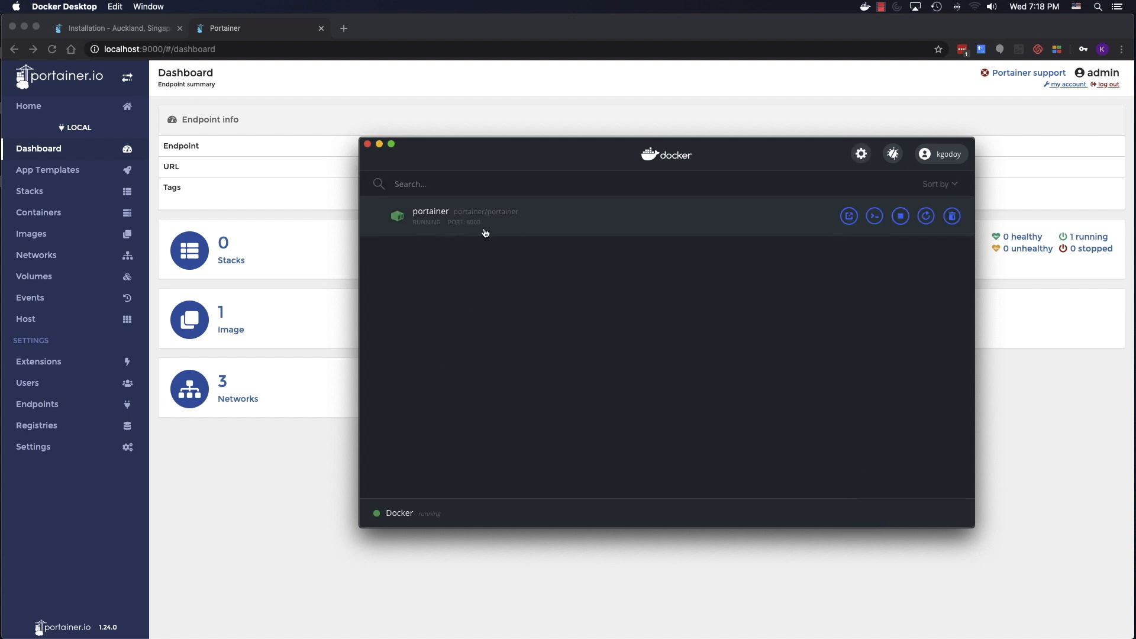
click(368, 145)
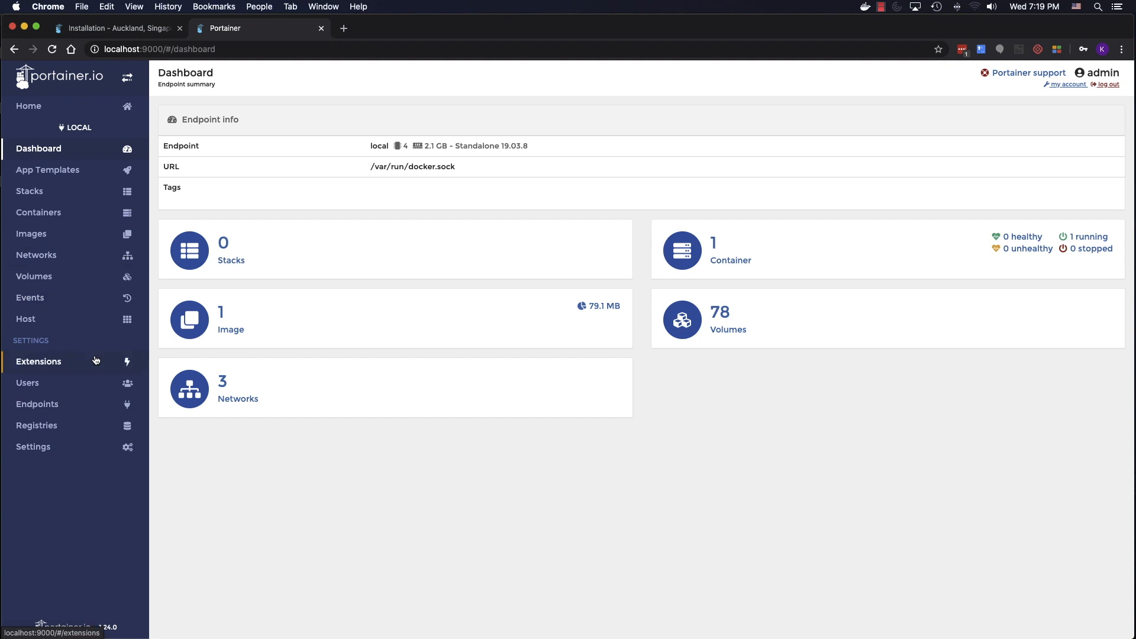
- Open App Templates and scroll from Registry down to Sonatype Nexus3, then back up
click(86, 174)
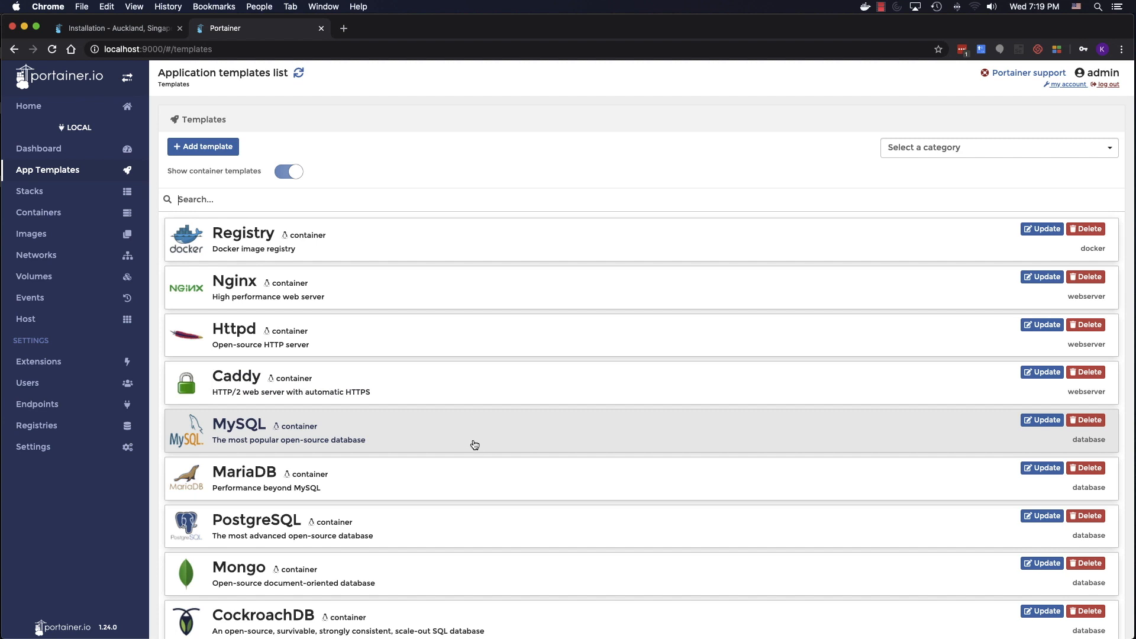
scroll(472, 477, down, 7)
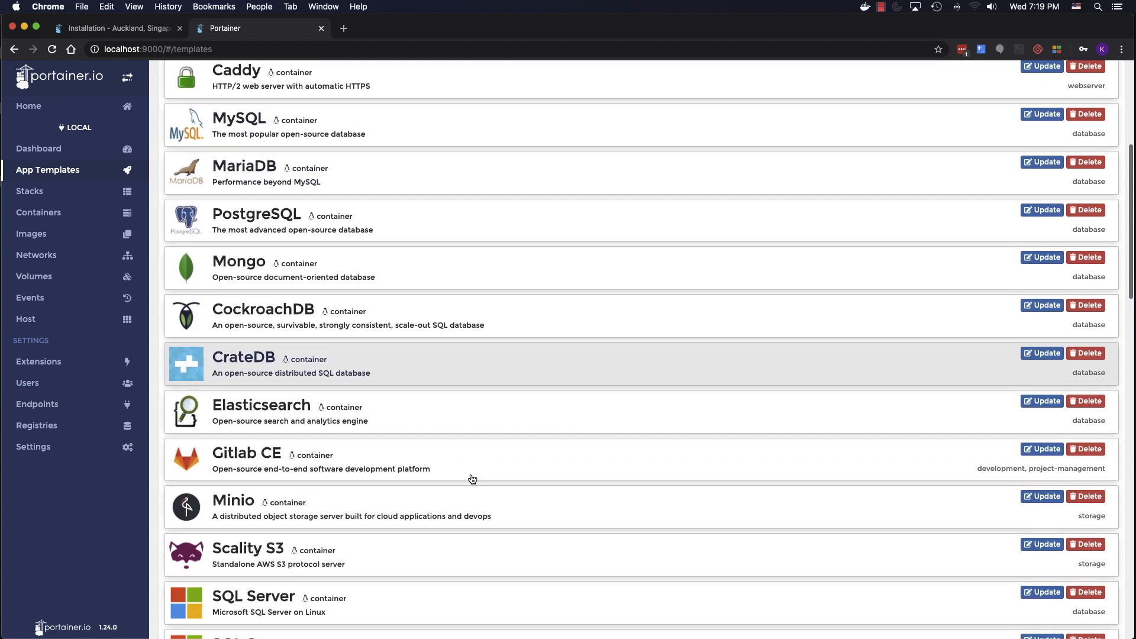
scroll(471, 473, down, 2)
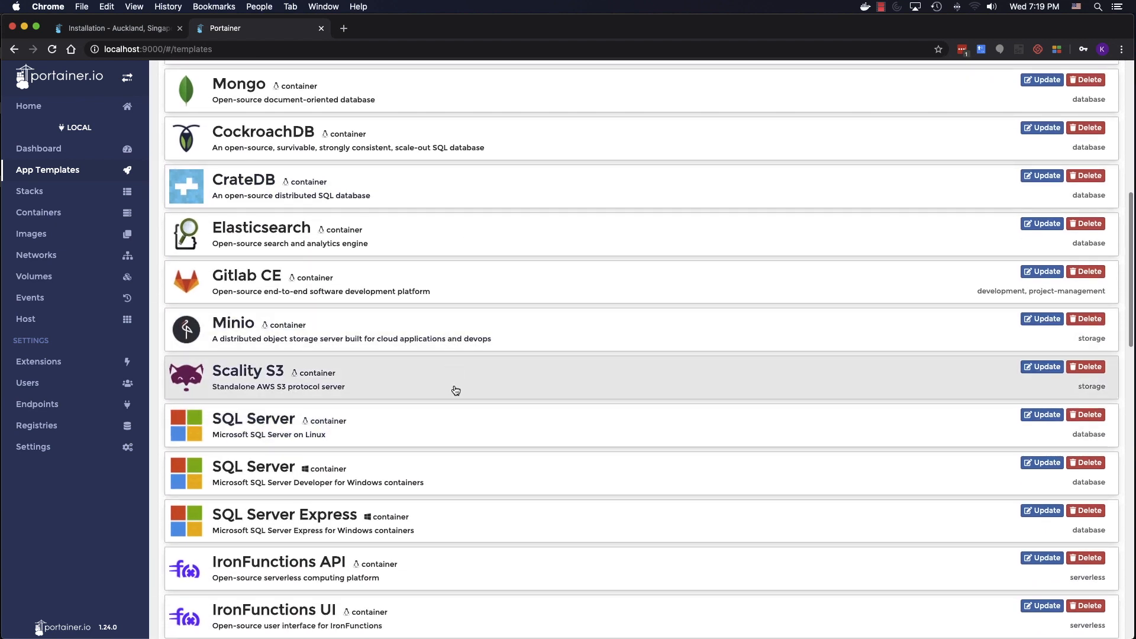
scroll(456, 355, down, 2)
scroll(458, 378, down, 5)
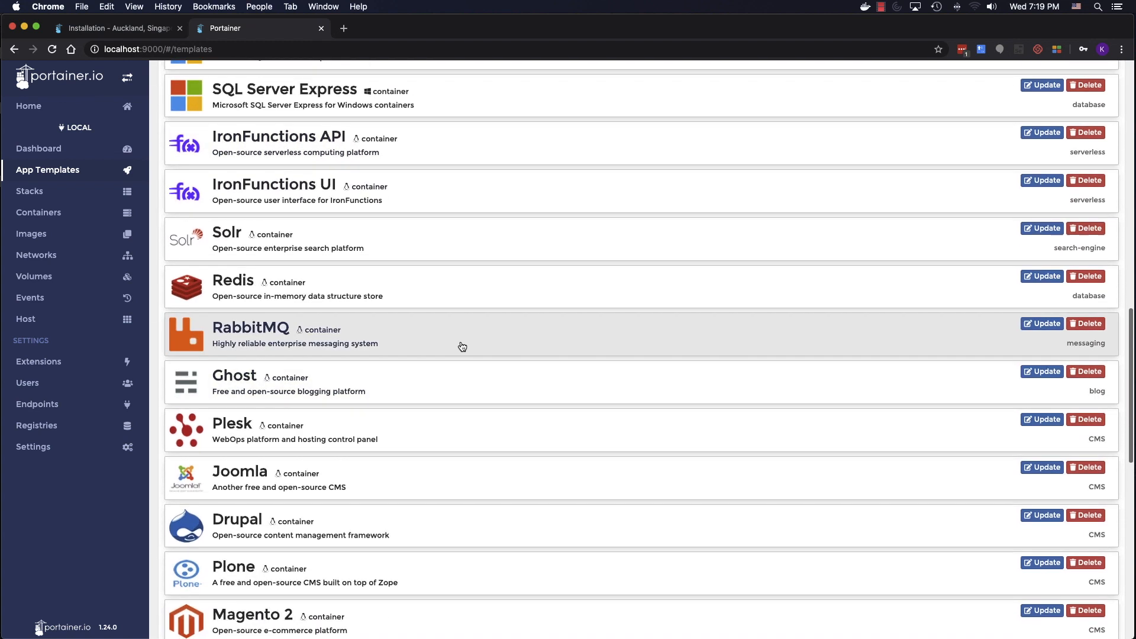
scroll(461, 289, down, 3)
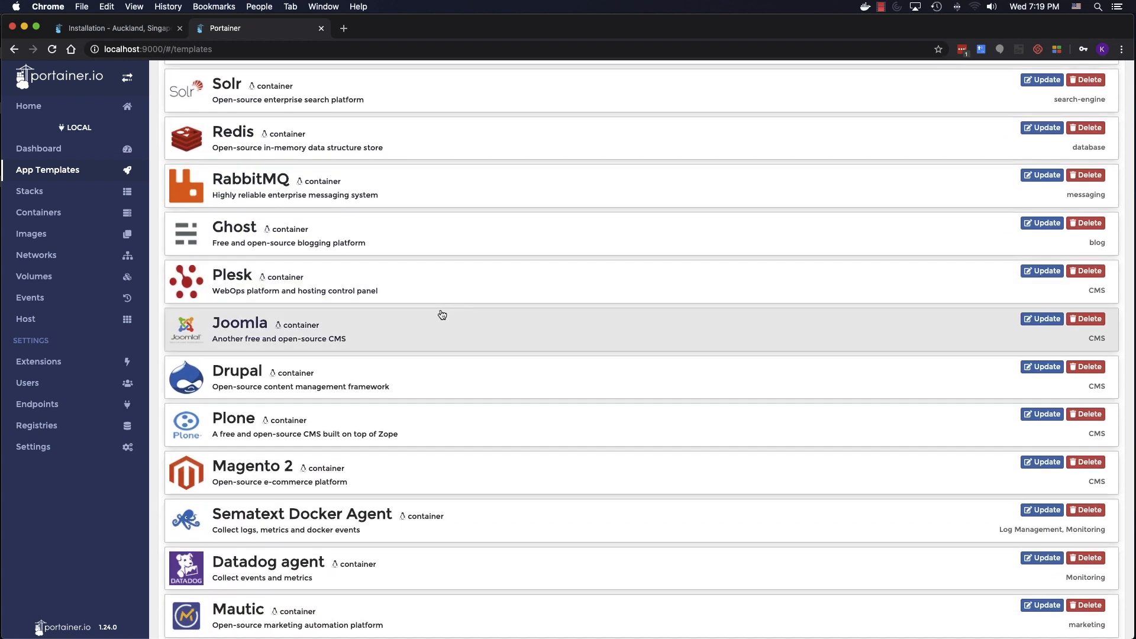
scroll(442, 314, down, 5)
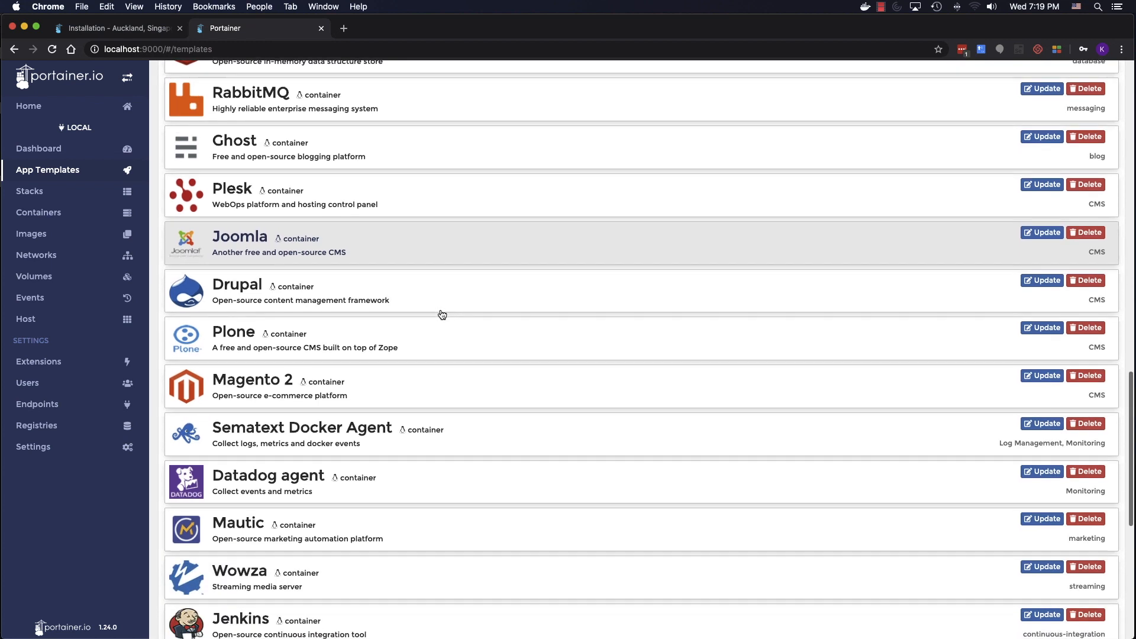
scroll(442, 314, down, 3)
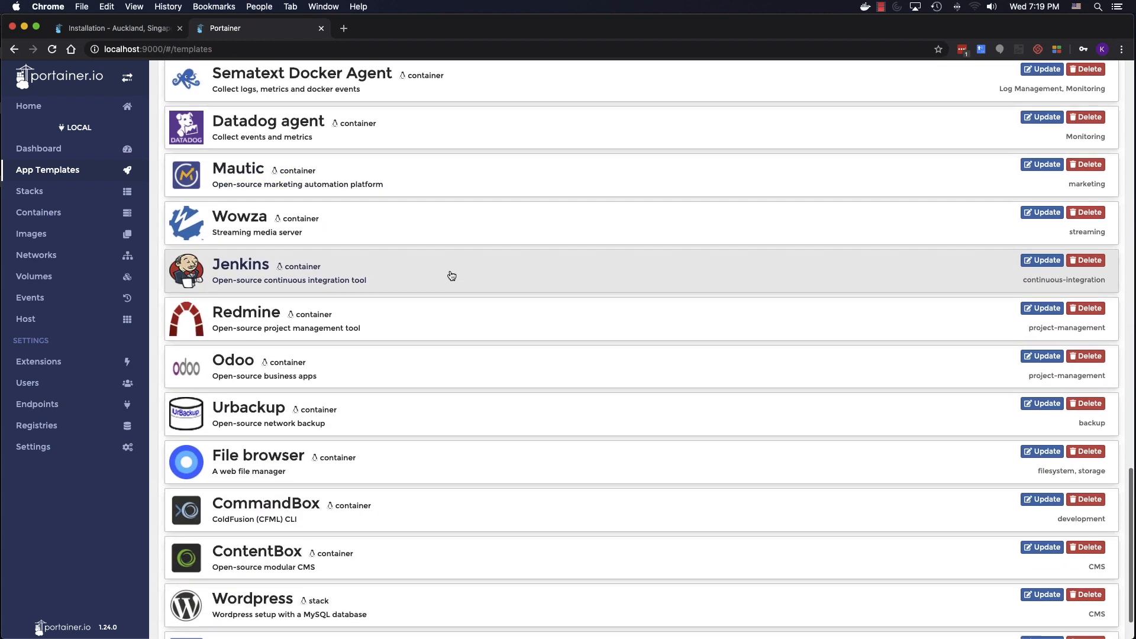
scroll(460, 439, down, 1)
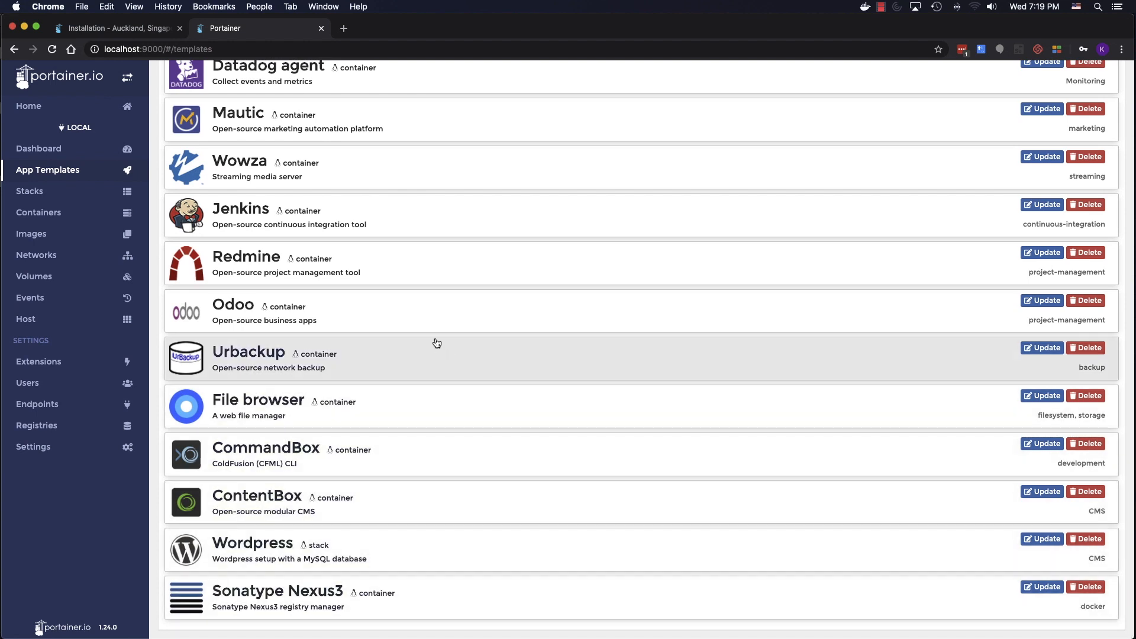
scroll(437, 343, up, 20)
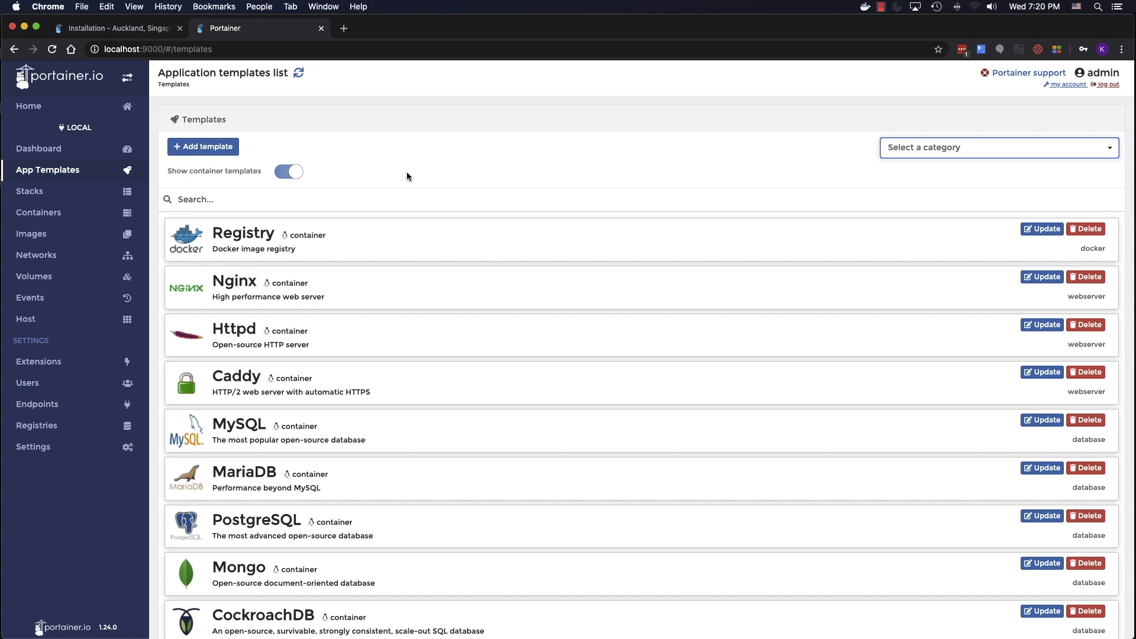
- Start adding a new stack from the Stacks list and name it test
click(65, 196)
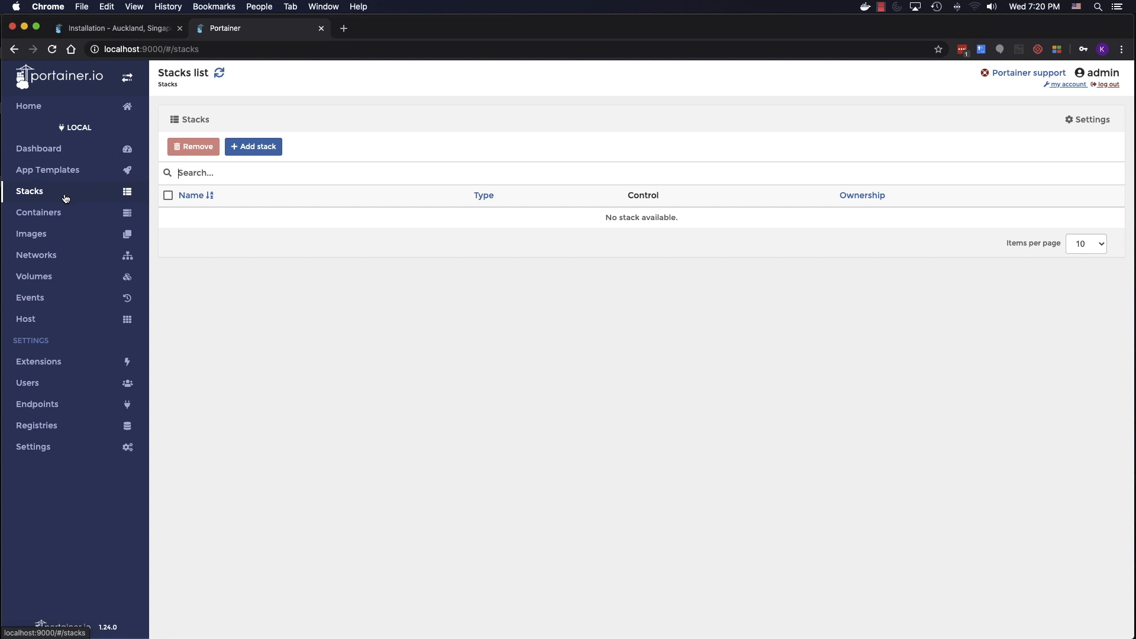
click(275, 152)
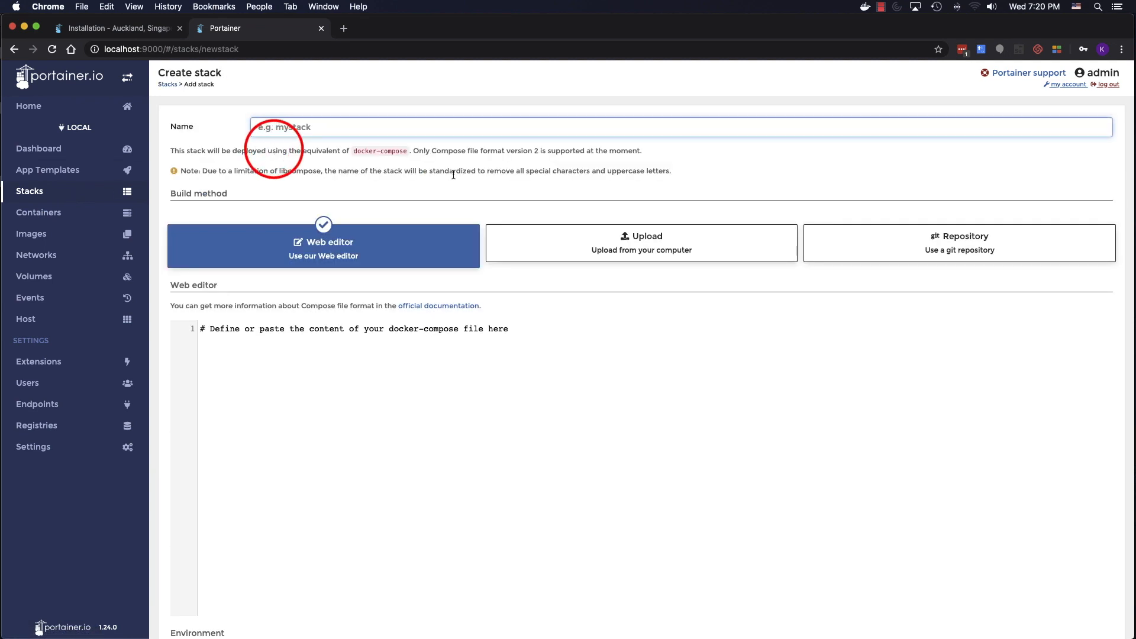
click(602, 341)
click(307, 129)
text(test)
click(308, 318)
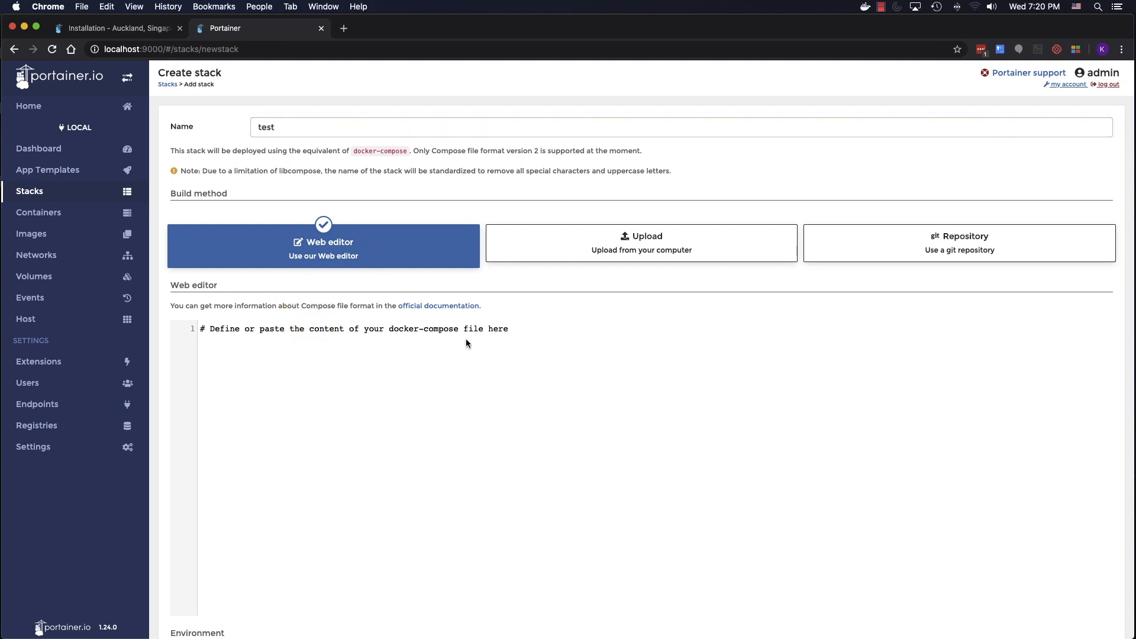
- Try the Upload and Repository build methods, then leave for the Containers list without deploying
click(616, 235)
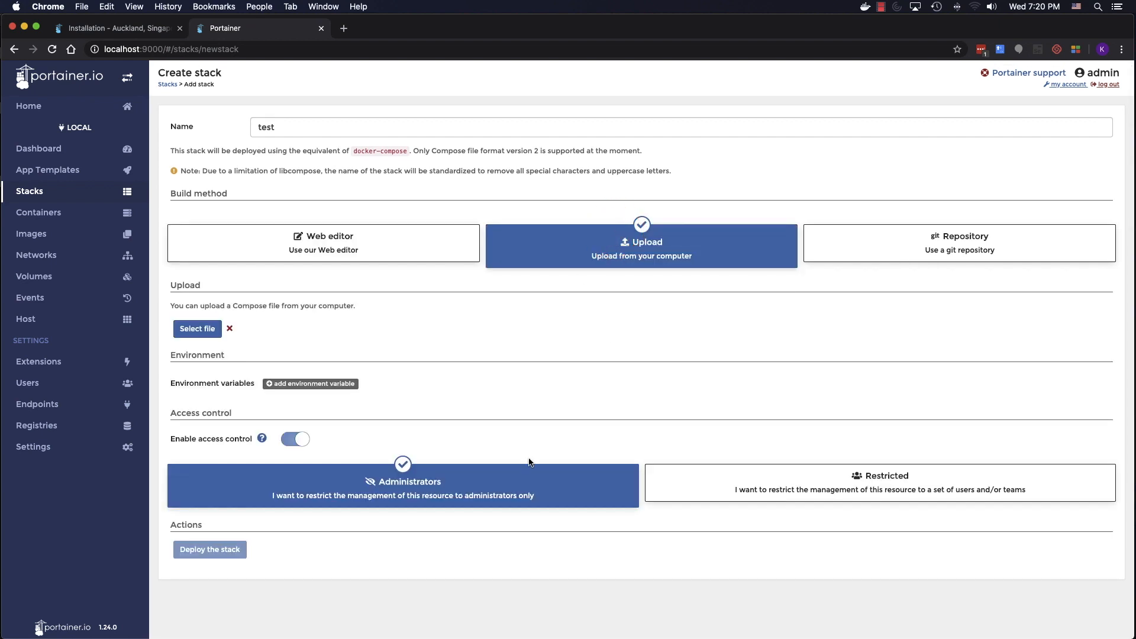
click(962, 251)
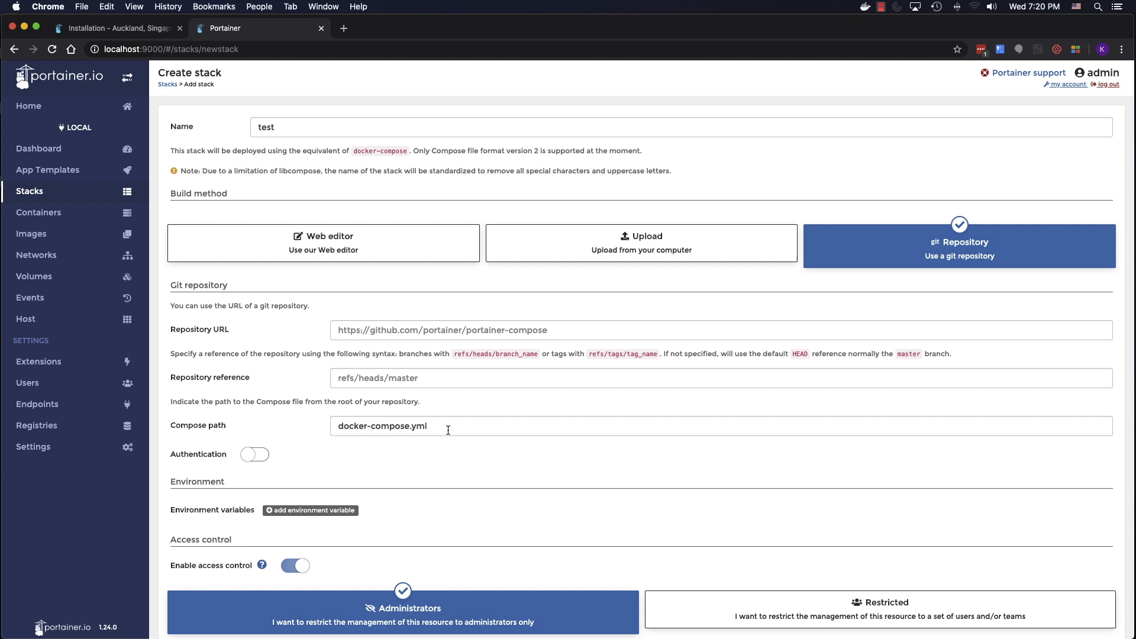
scroll(619, 330, down, 3)
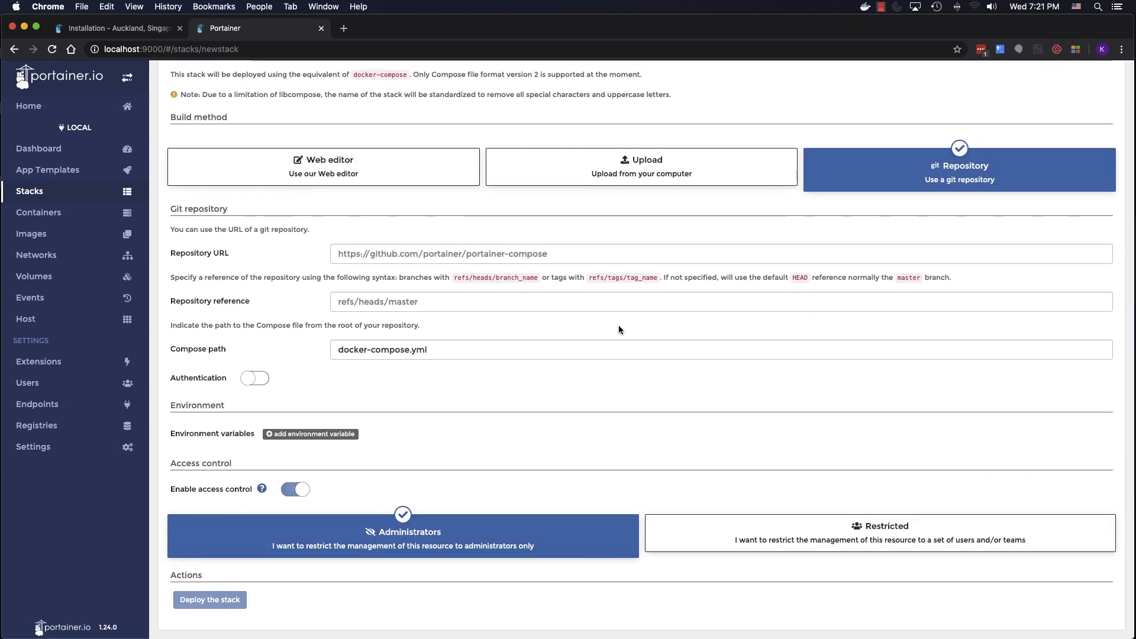
scroll(619, 329, up, 3)
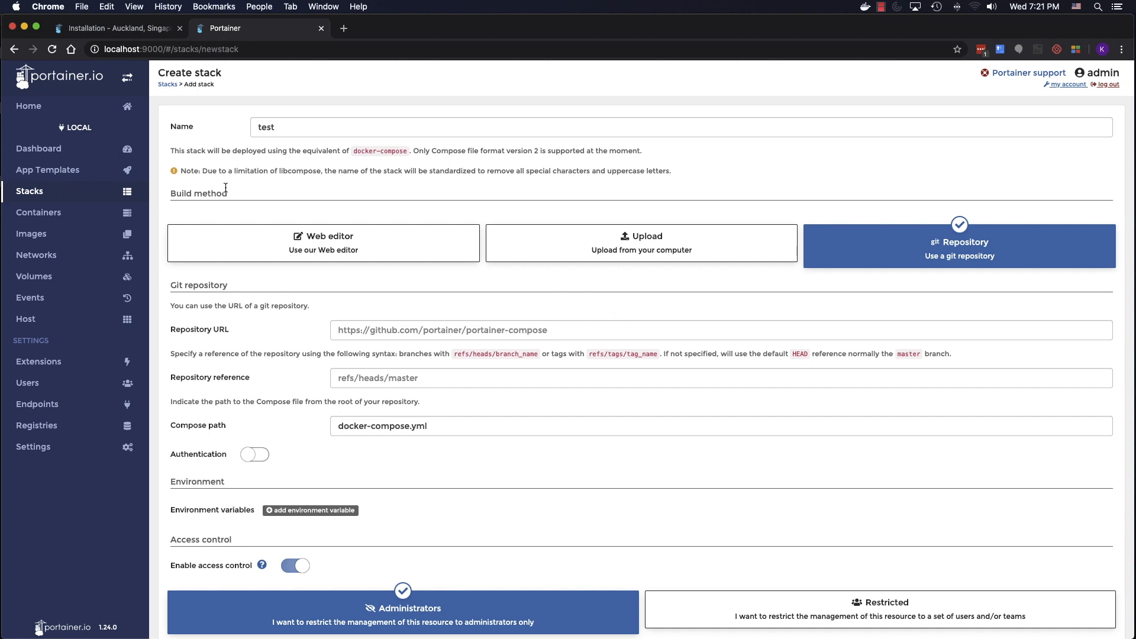
click(41, 219)
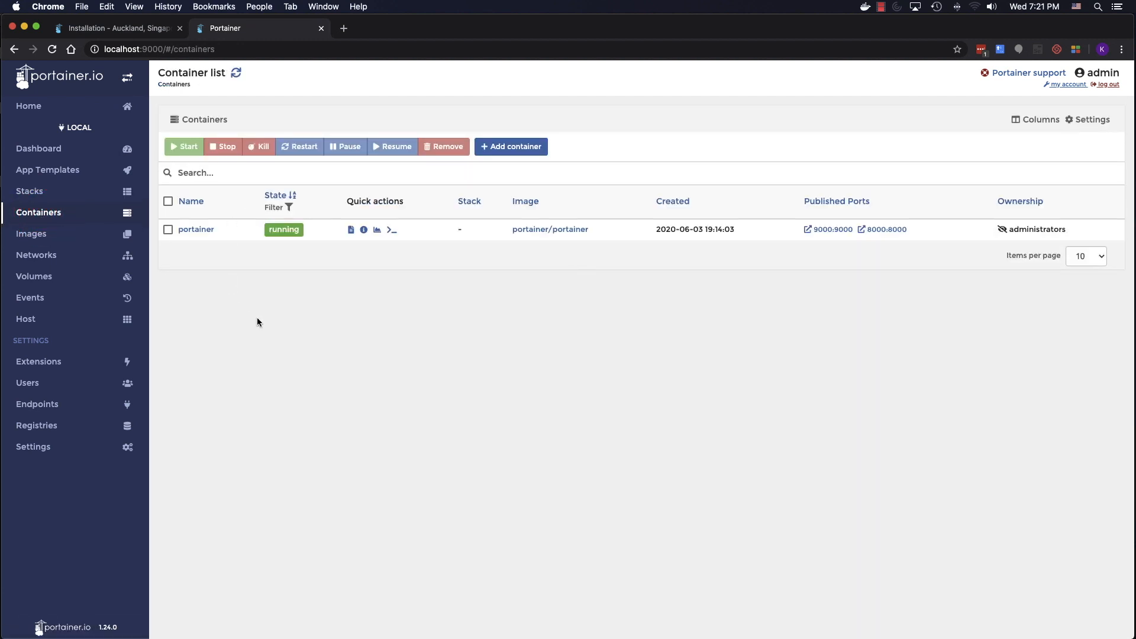
- Tick and untick the portainer container, then switch to the Images list
click(166, 231)
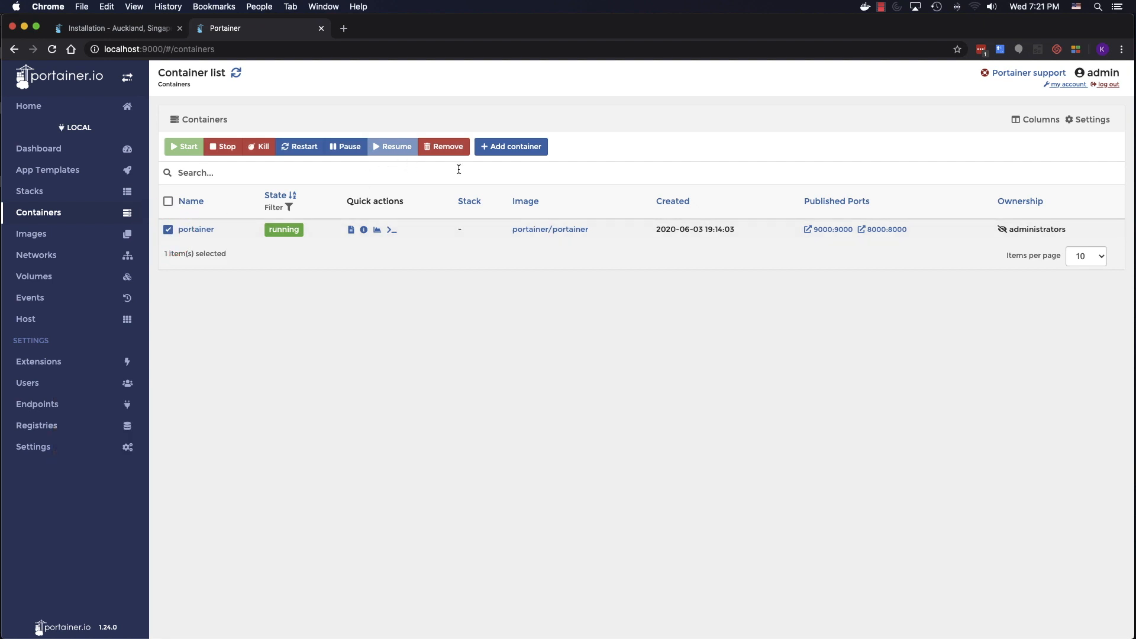
click(168, 230)
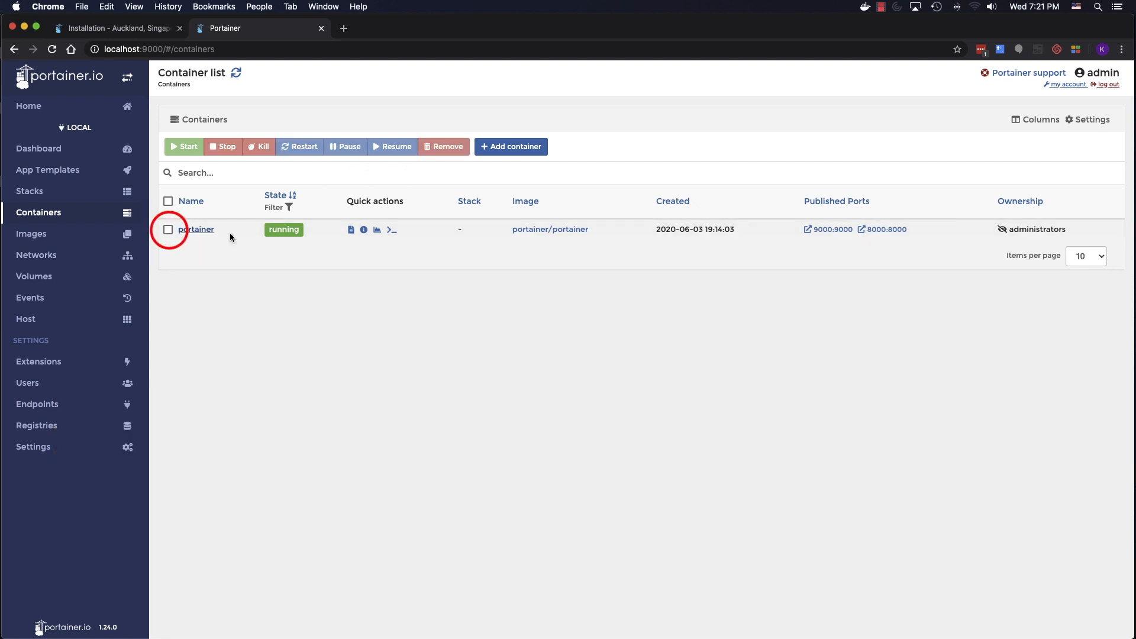
click(62, 247)
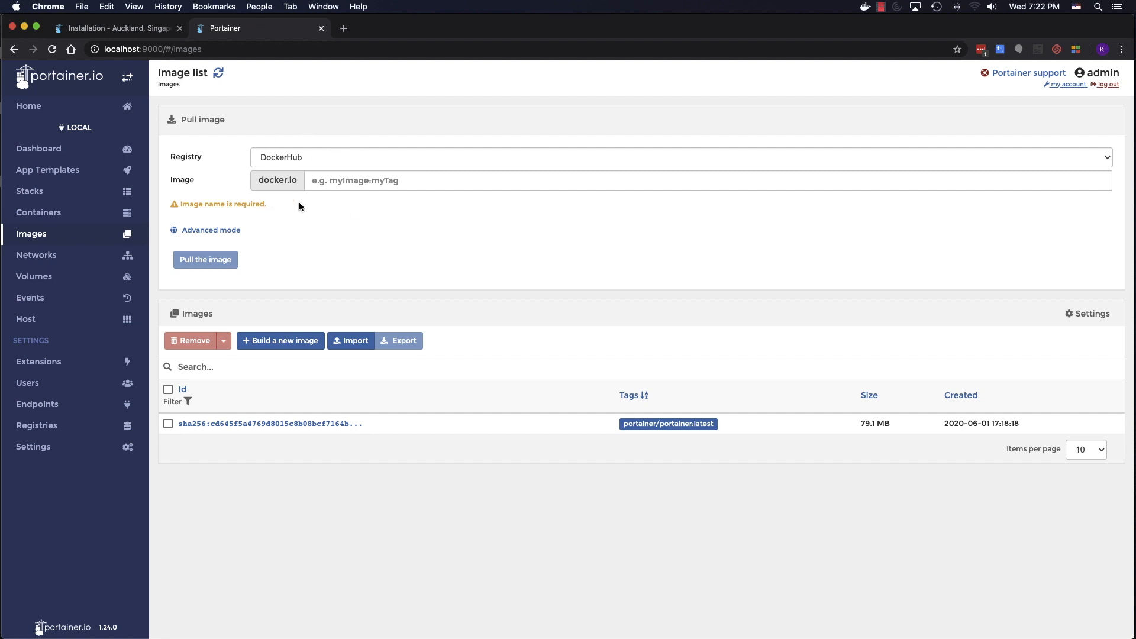
- Keep DockerHub as the pull registry, then view Networks, Volumes and the Docker events log
click(332, 165)
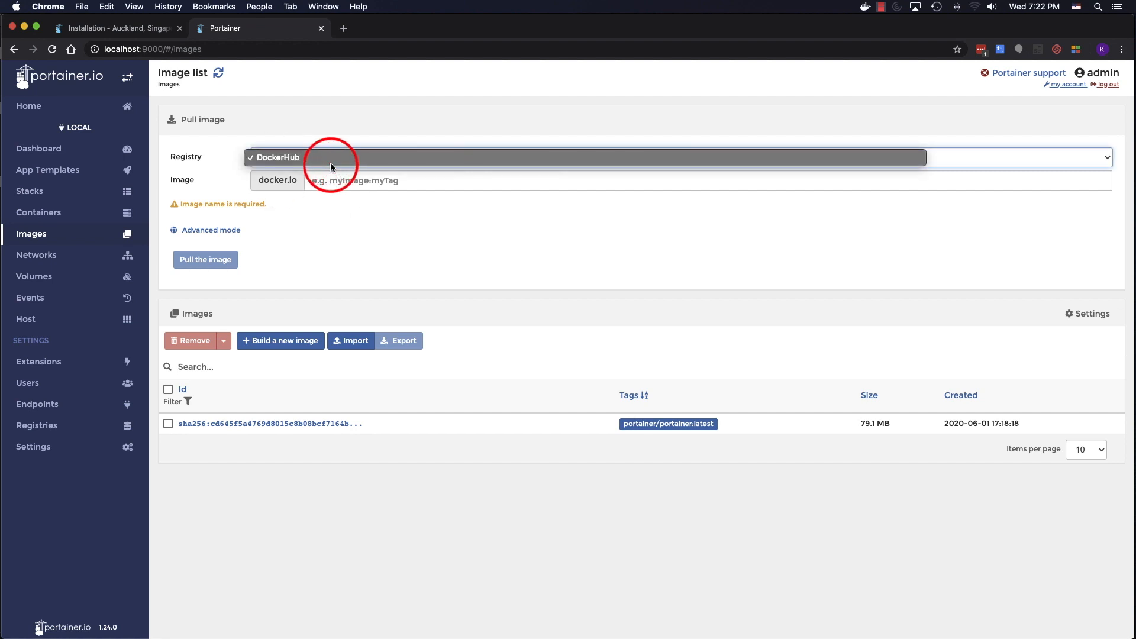
click(434, 114)
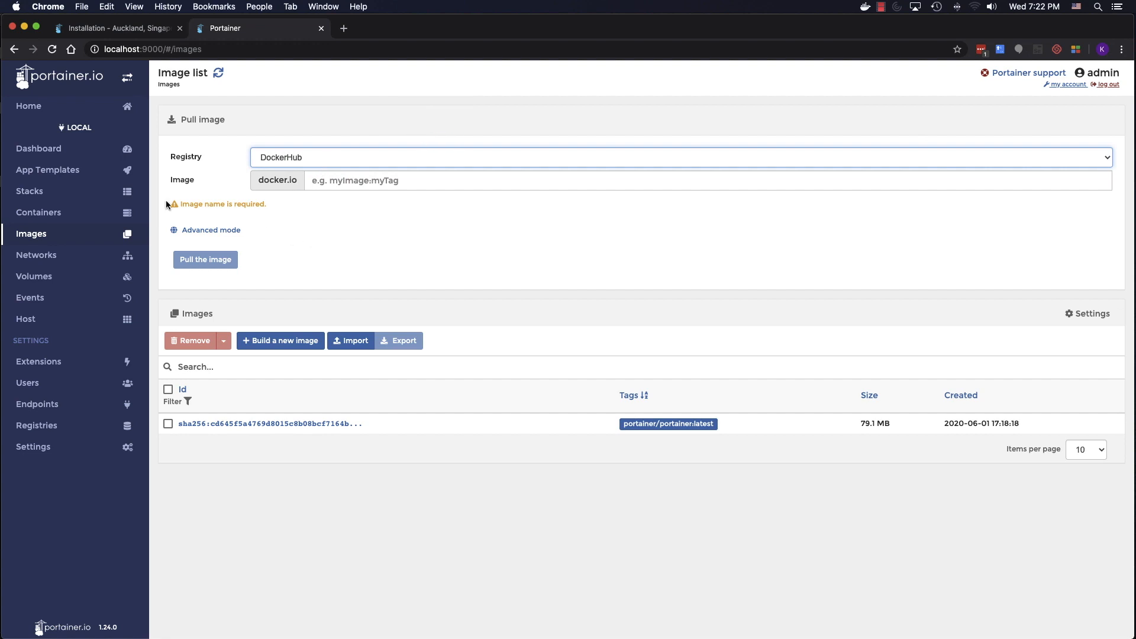
click(59, 258)
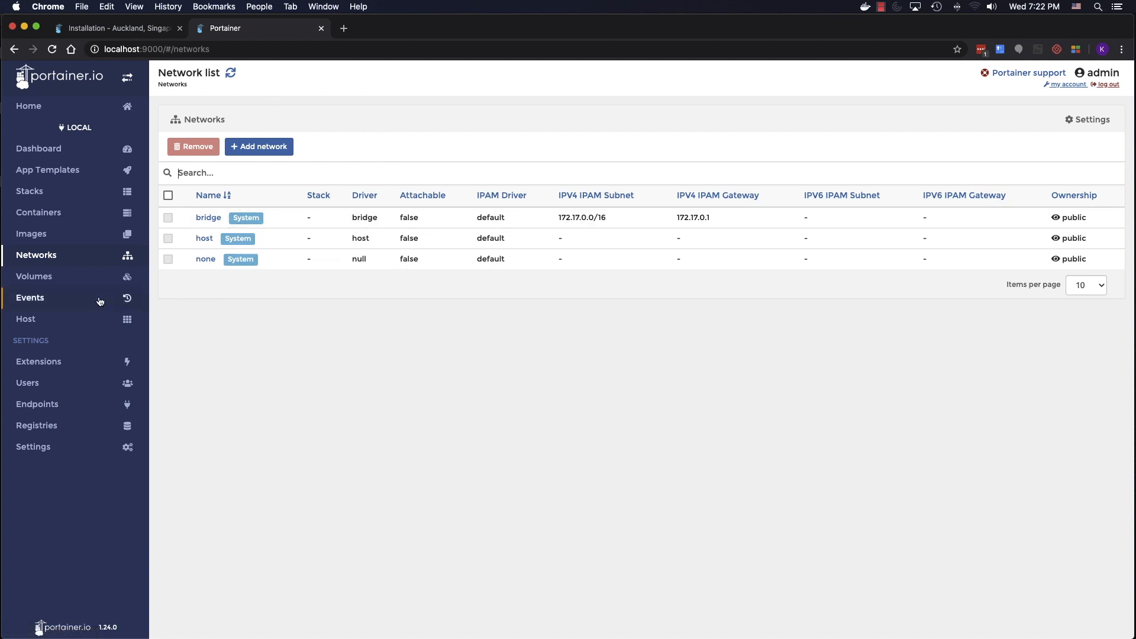
click(53, 284)
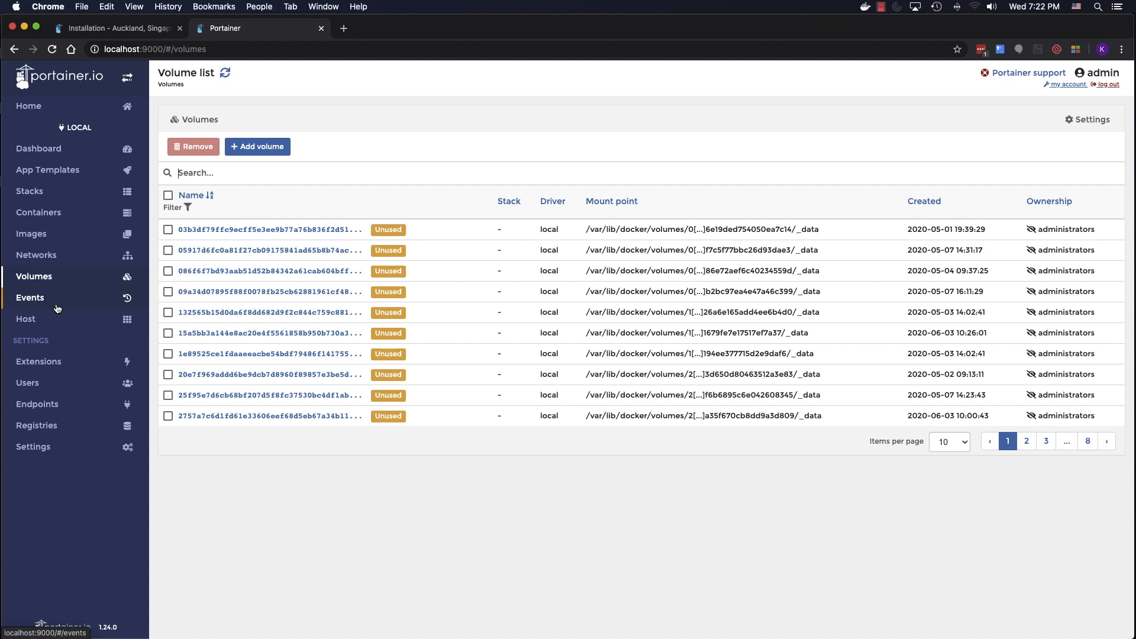
click(57, 306)
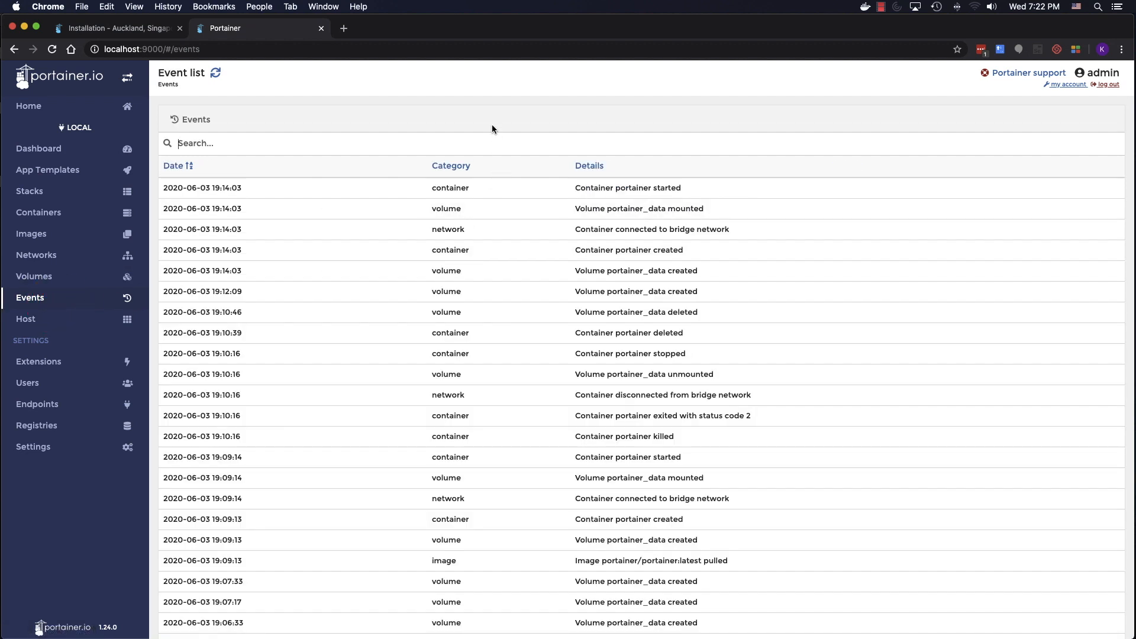
- Scroll through the Docker event history, then open the Host overview for docker-desktop
scroll(491, 127, down, 6)
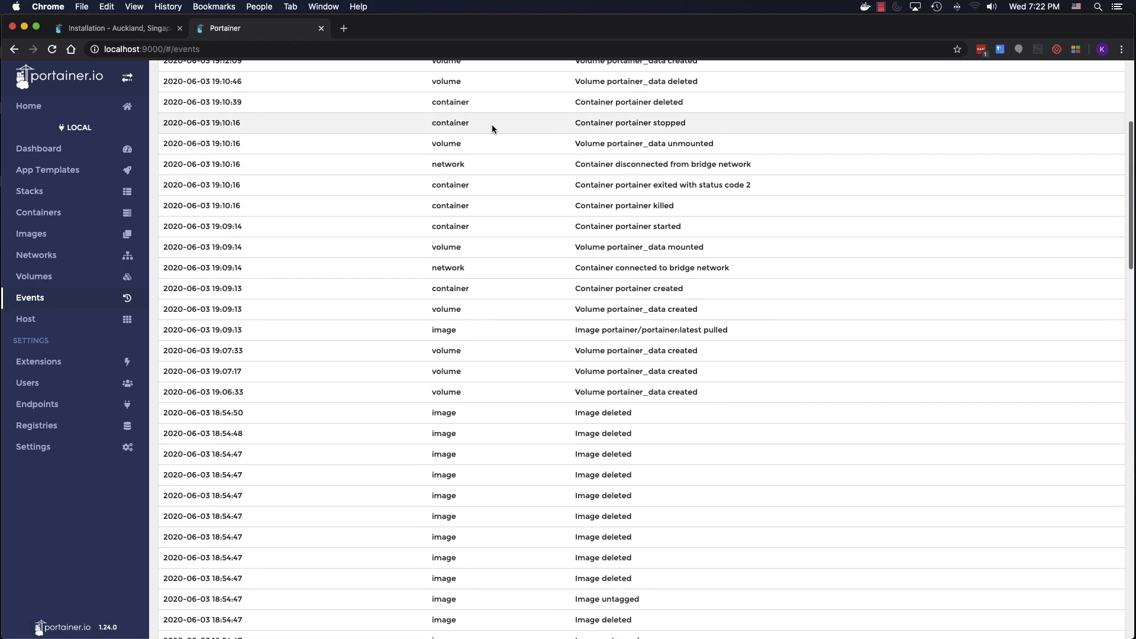
scroll(453, 261, down, 15)
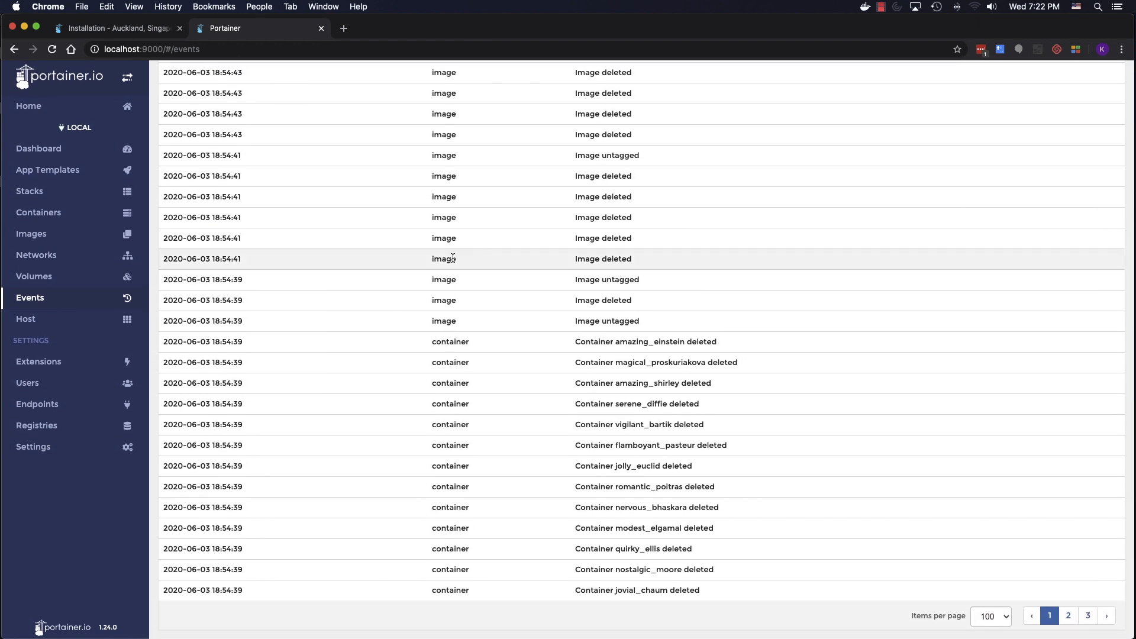
scroll(452, 258, up, 20)
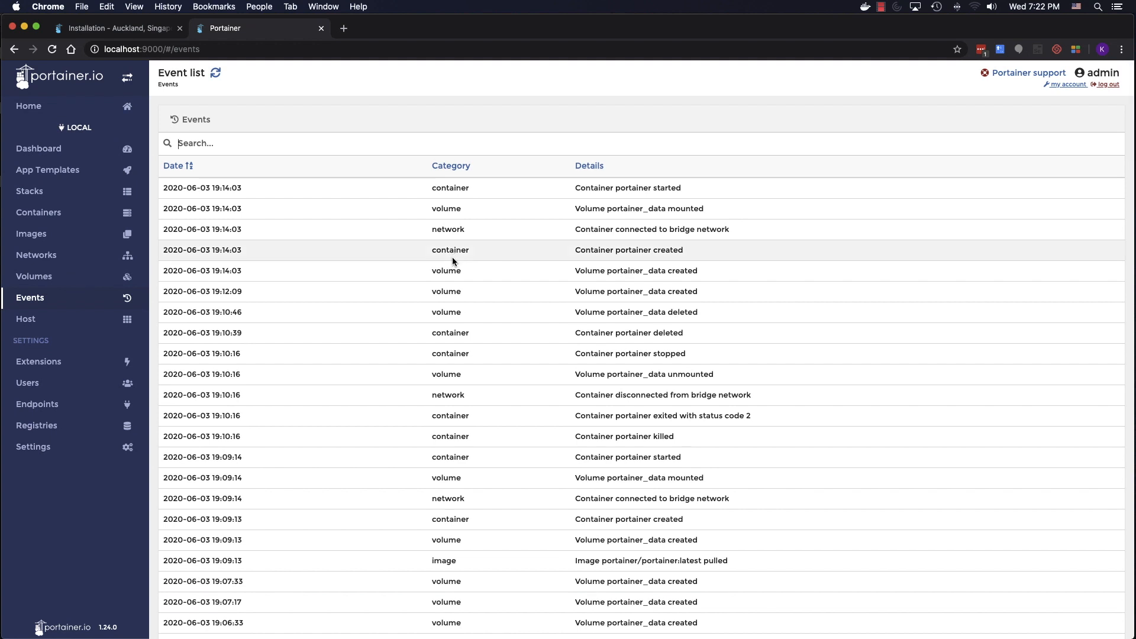
scroll(406, 331, down, 15)
scroll(406, 330, down, 5)
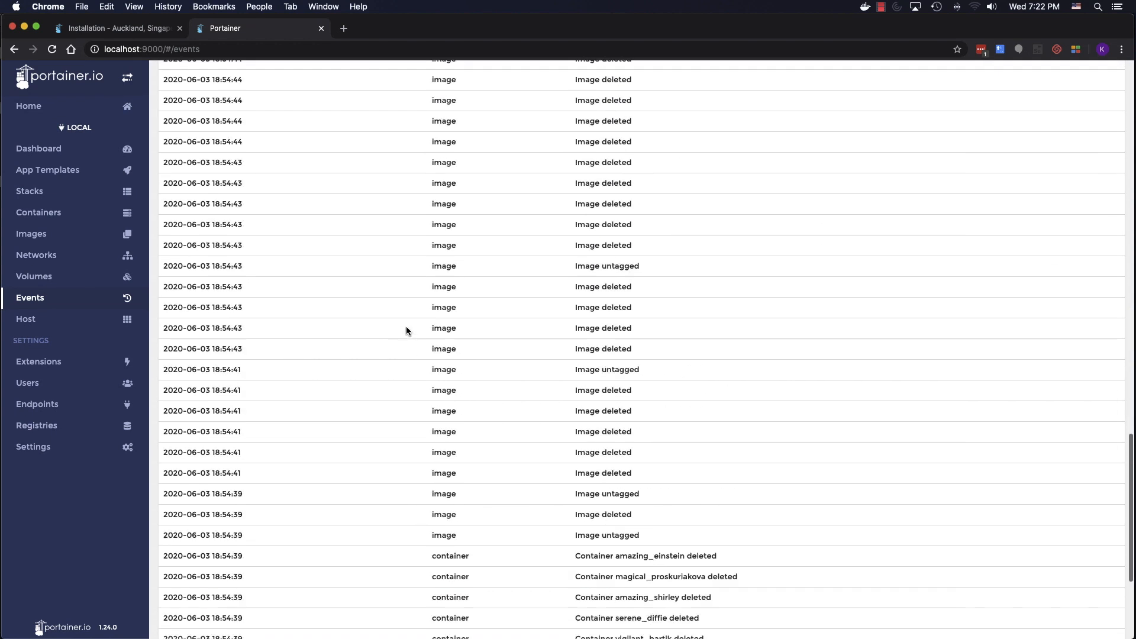
scroll(406, 330, up, 20)
click(65, 322)
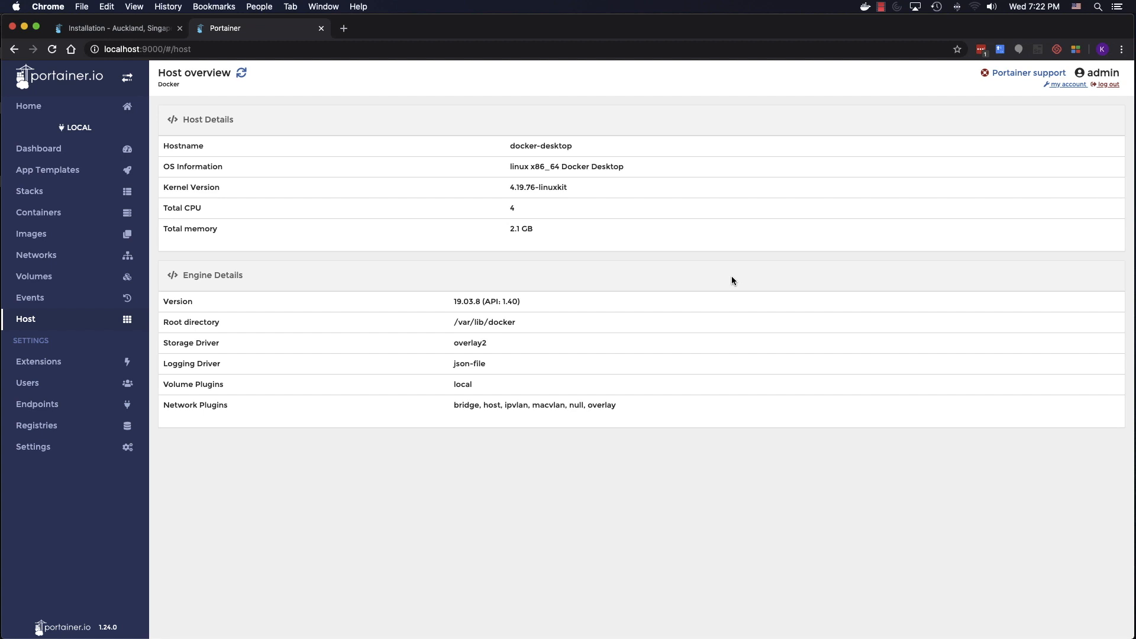
- Highlight the host's OS information value, then return to the local endpoint Dashboard
drag(502, 166, 644, 163)
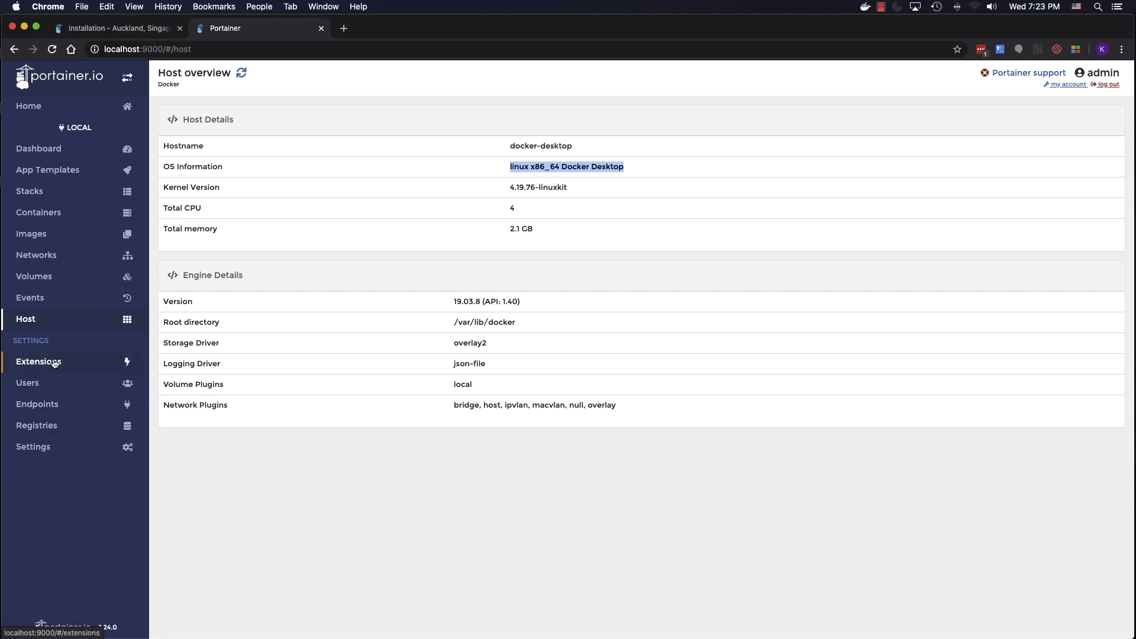
click(106, 156)
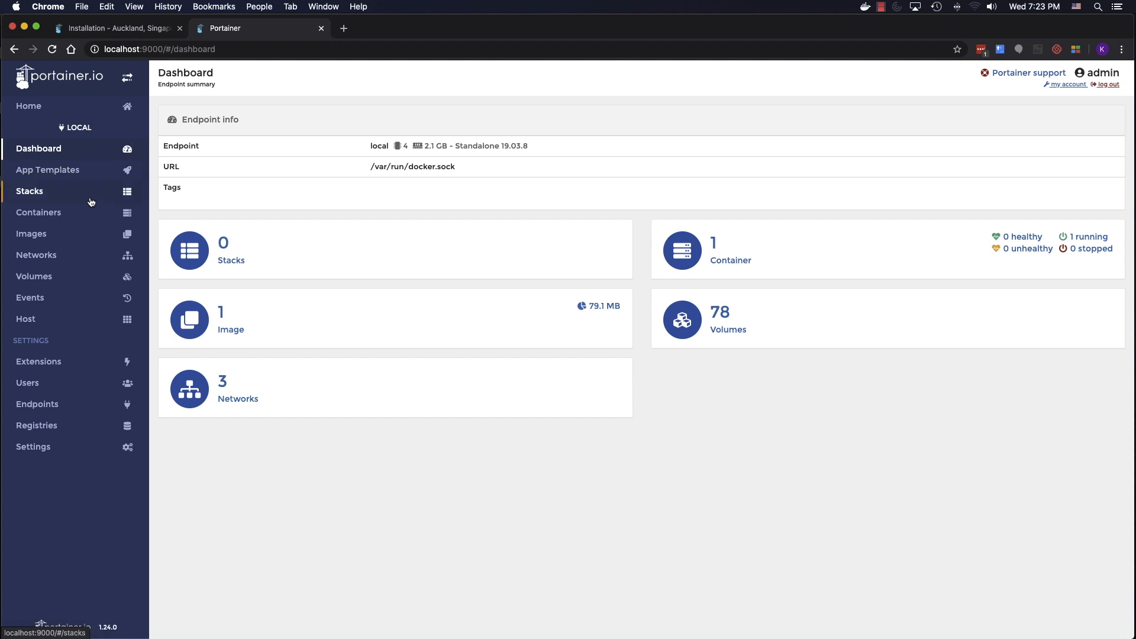
- Reopen App Templates and scroll down to the Wordpress stack and Sonatype Nexus3
click(90, 175)
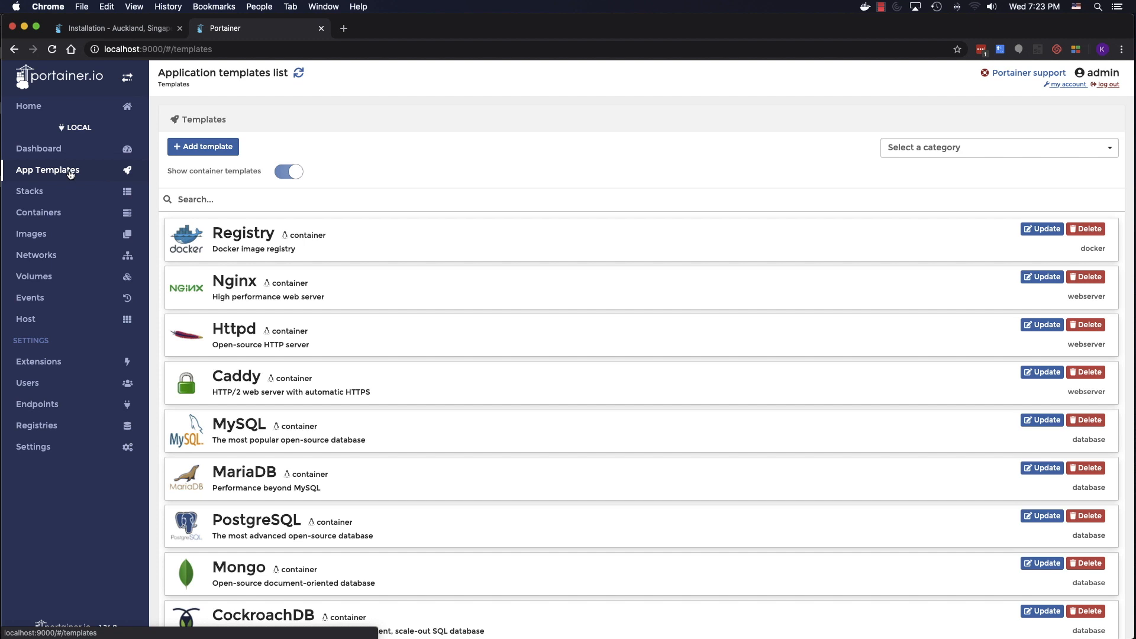
scroll(487, 381, down, 10)
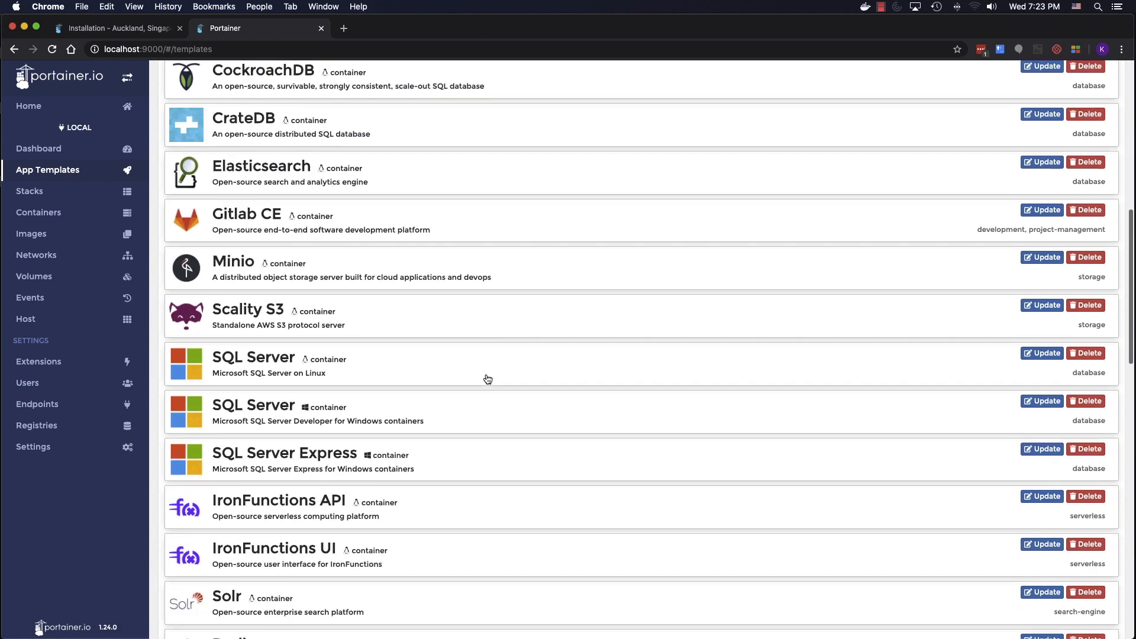
scroll(488, 379, down, 3)
scroll(488, 380, down, 3)
scroll(487, 379, down, 12)
scroll(486, 379, down, 2)
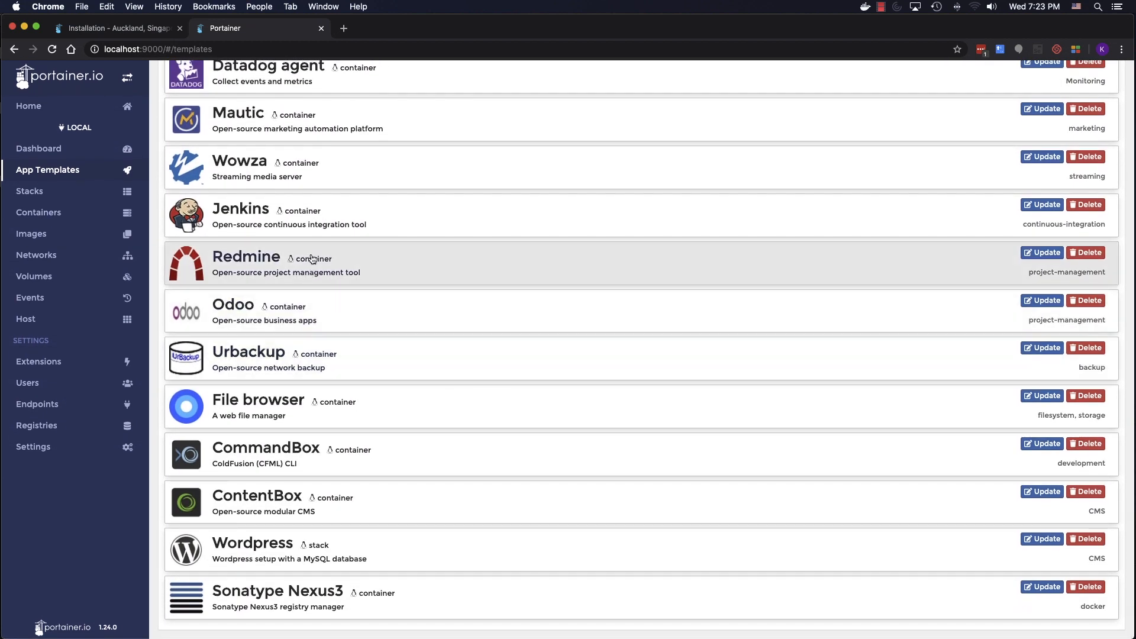
- Pick the Jenkins template, name the container jenkins, and reveal the advanced port and volume options
click(230, 222)
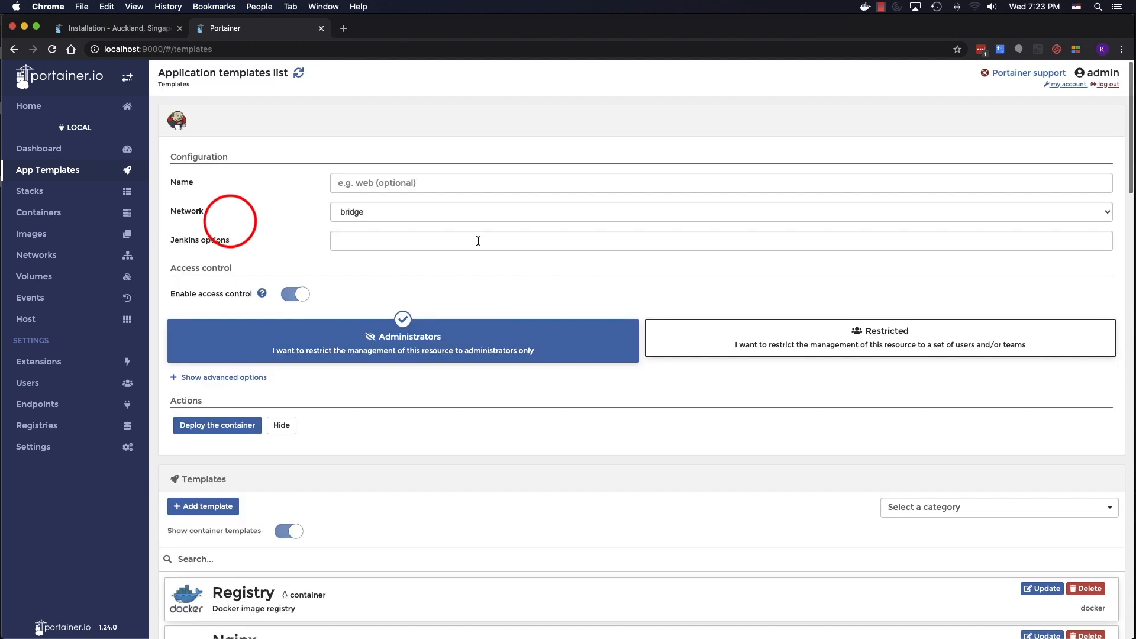
click(400, 182)
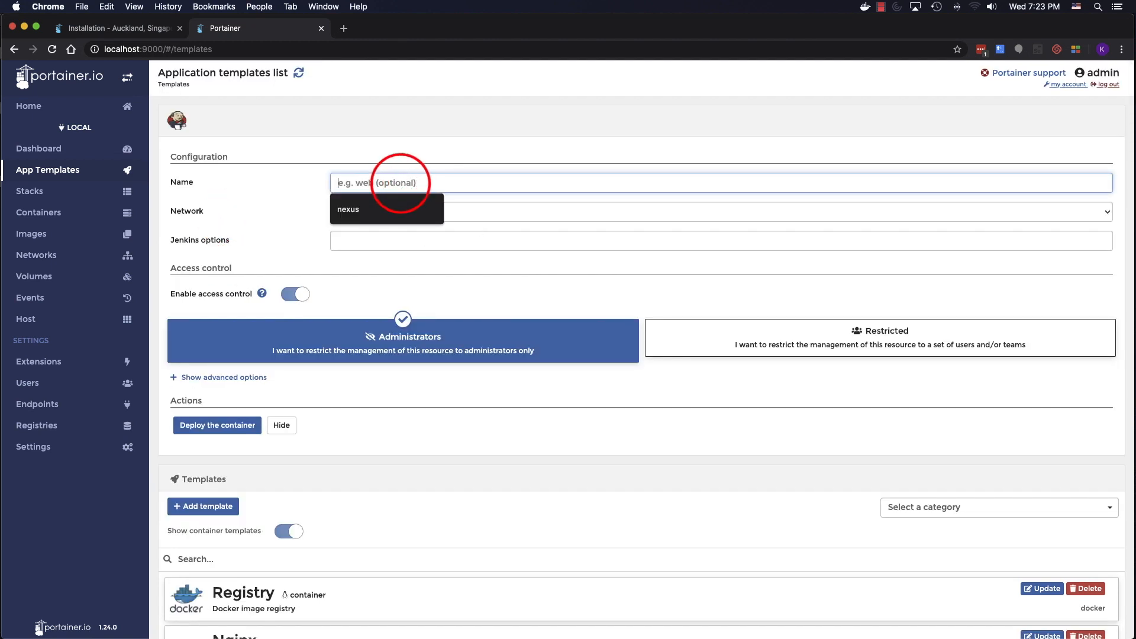
text(jenkinx)
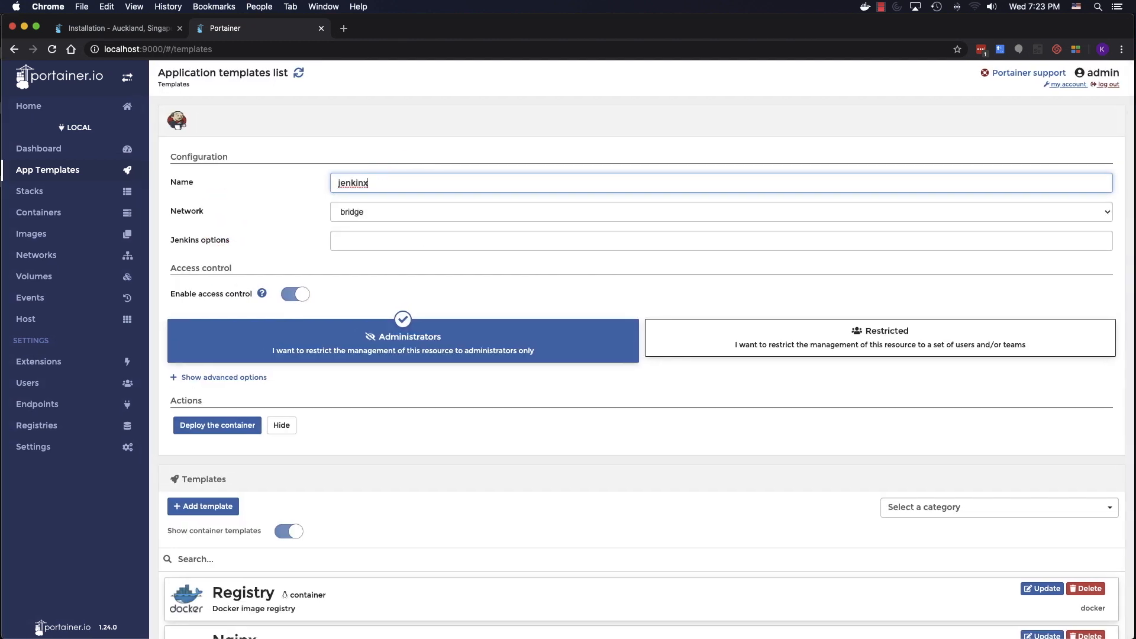
key(BackSpace)
text(s)
key(Tab)
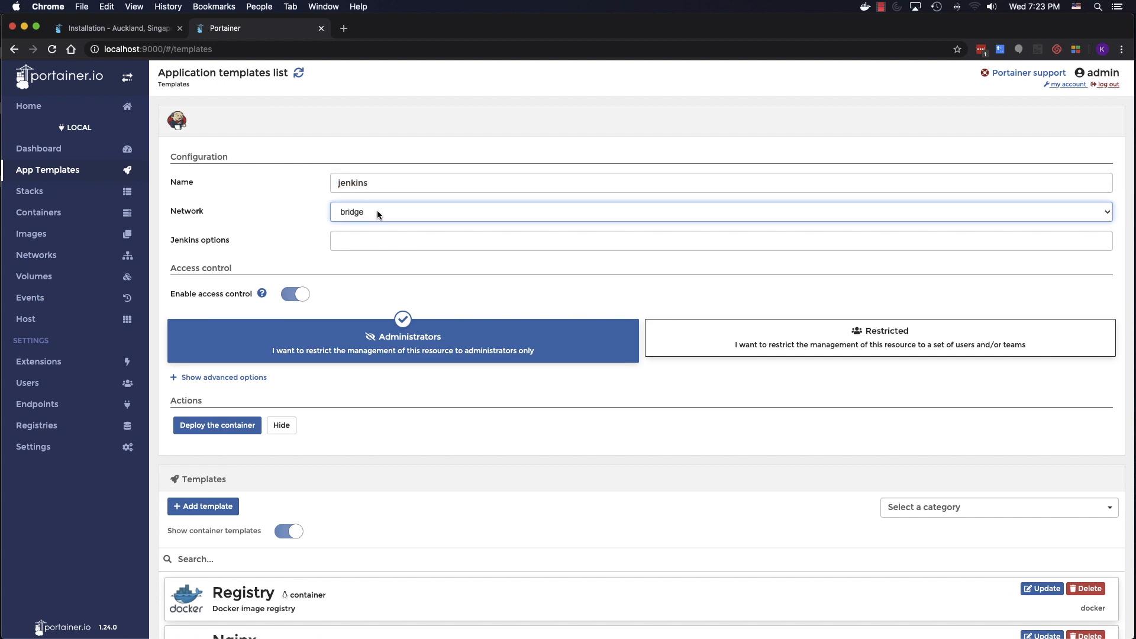
click(371, 241)
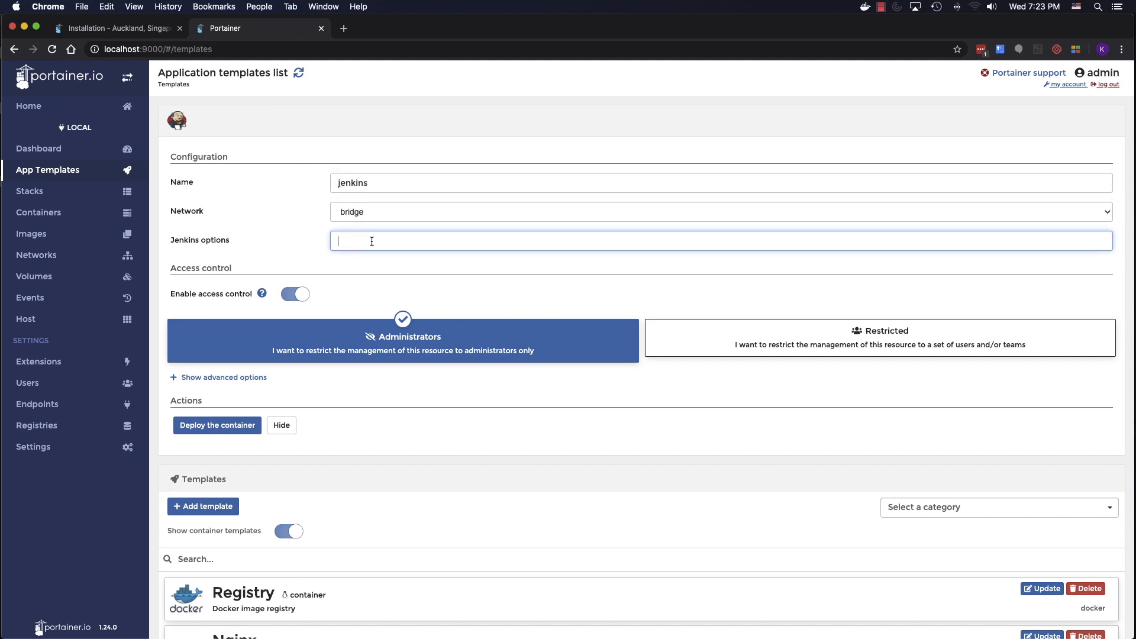
scroll(372, 241, down, 3)
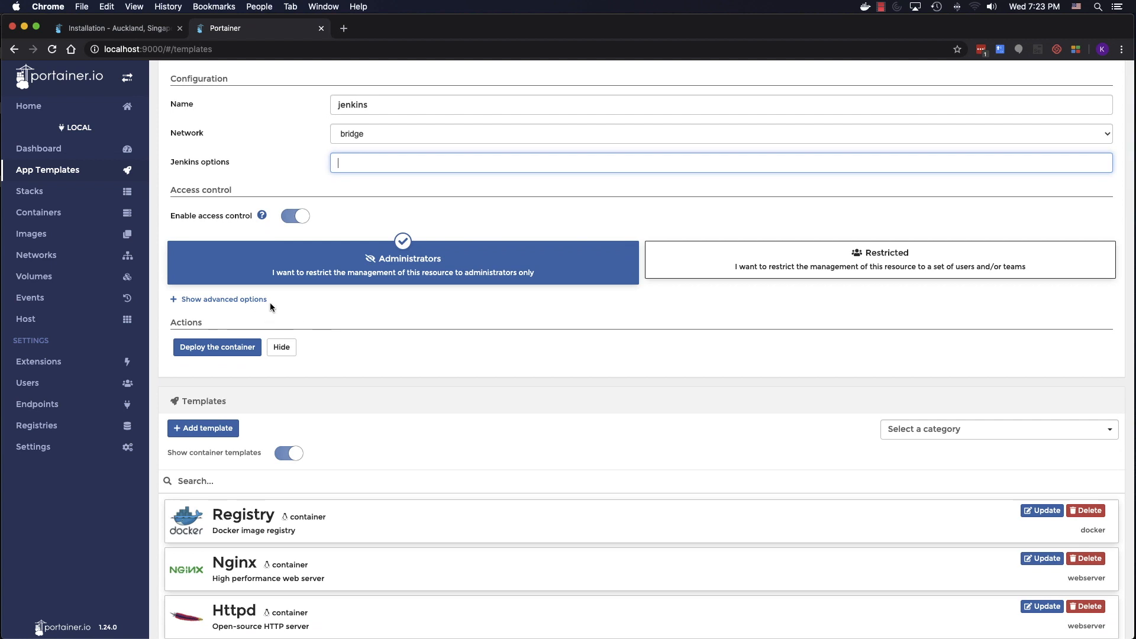
scroll(350, 346, down, 5)
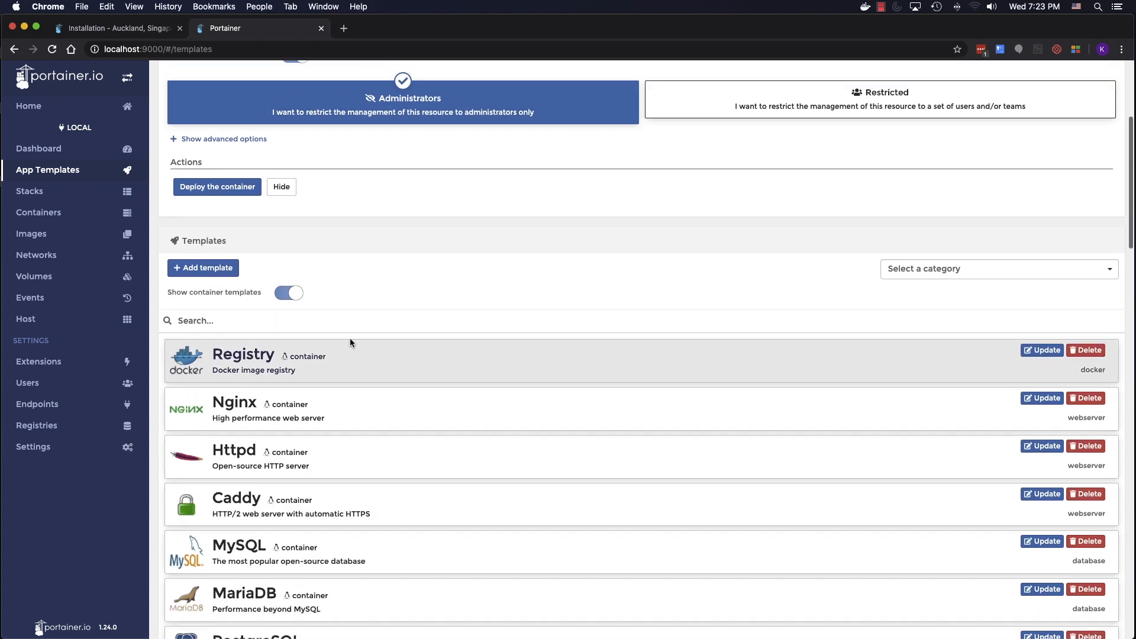
click(198, 139)
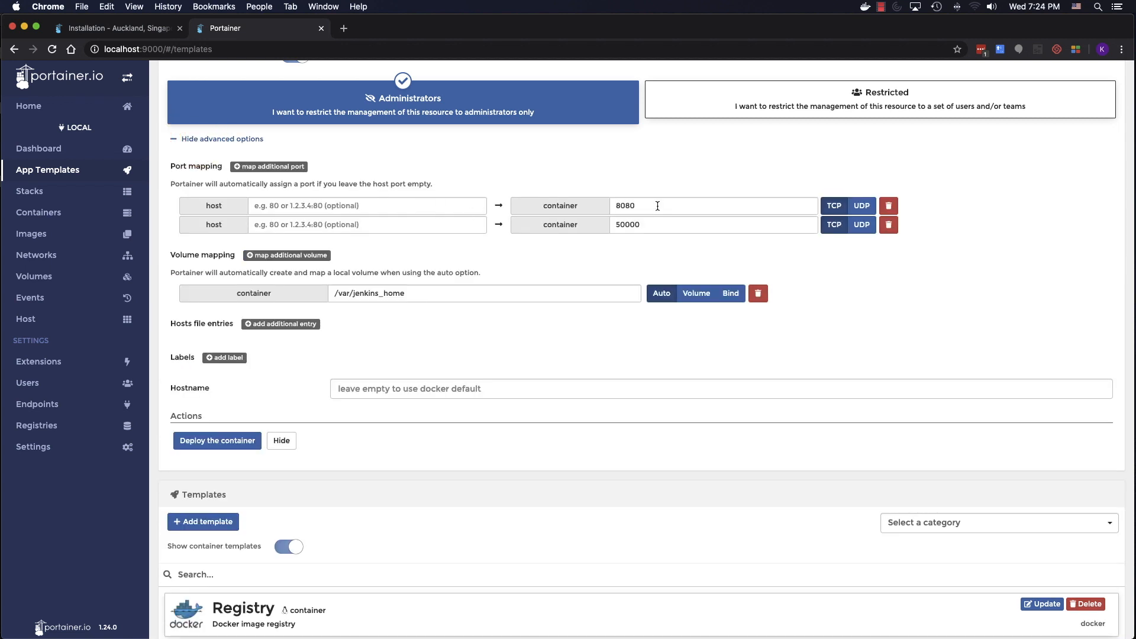
- Map host ports 8080 and 50000 to the Jenkins container ports and deploy it
click(384, 198)
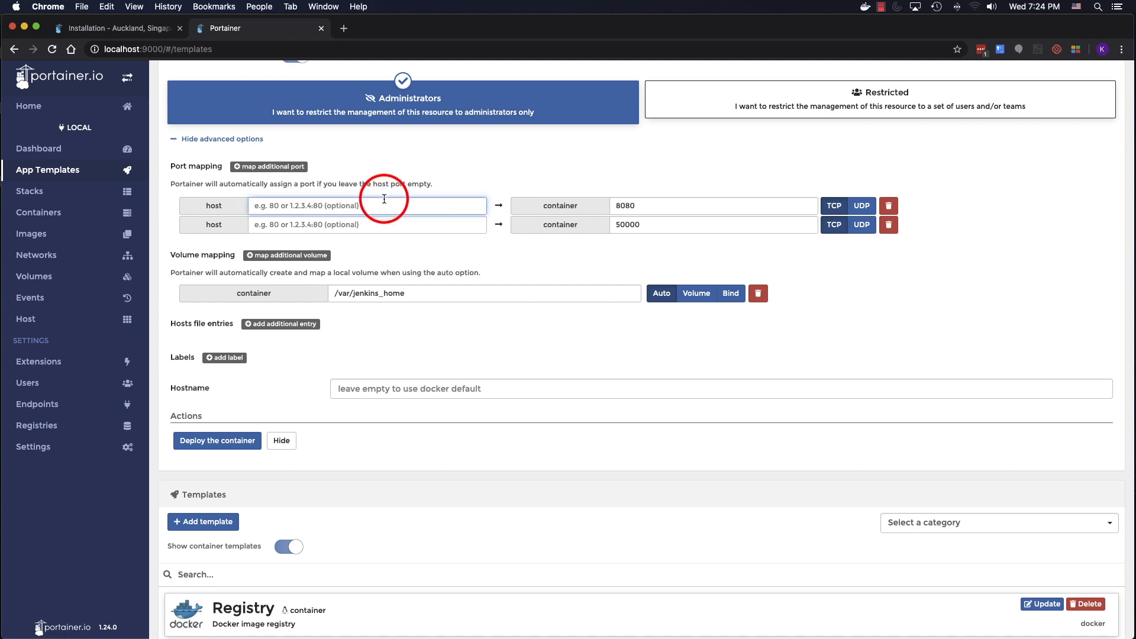
click(661, 205)
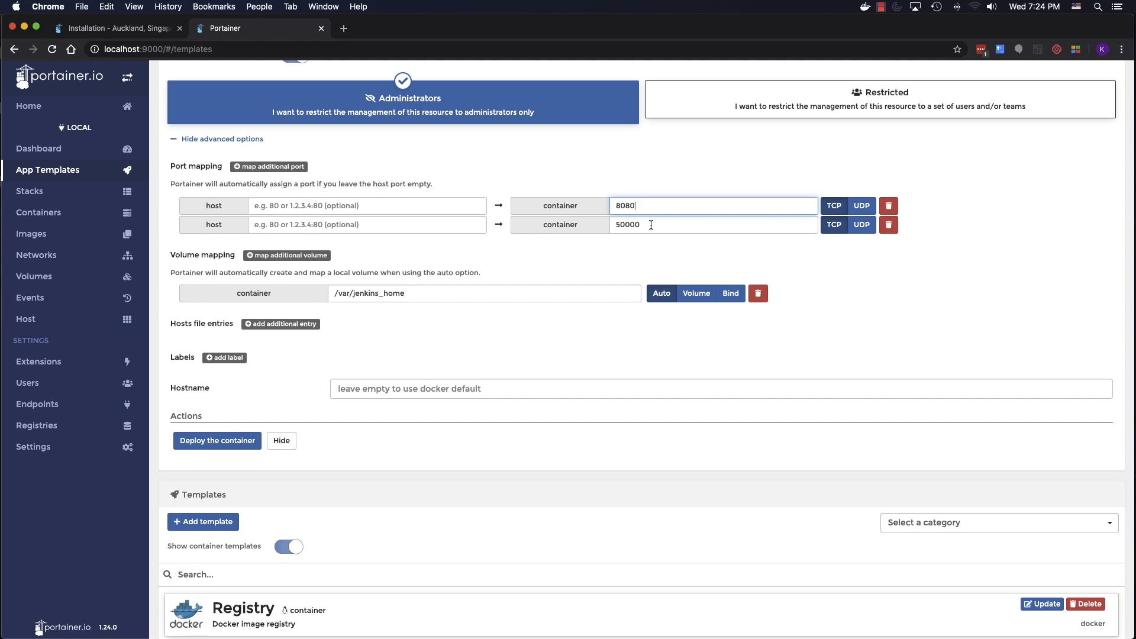
click(378, 202)
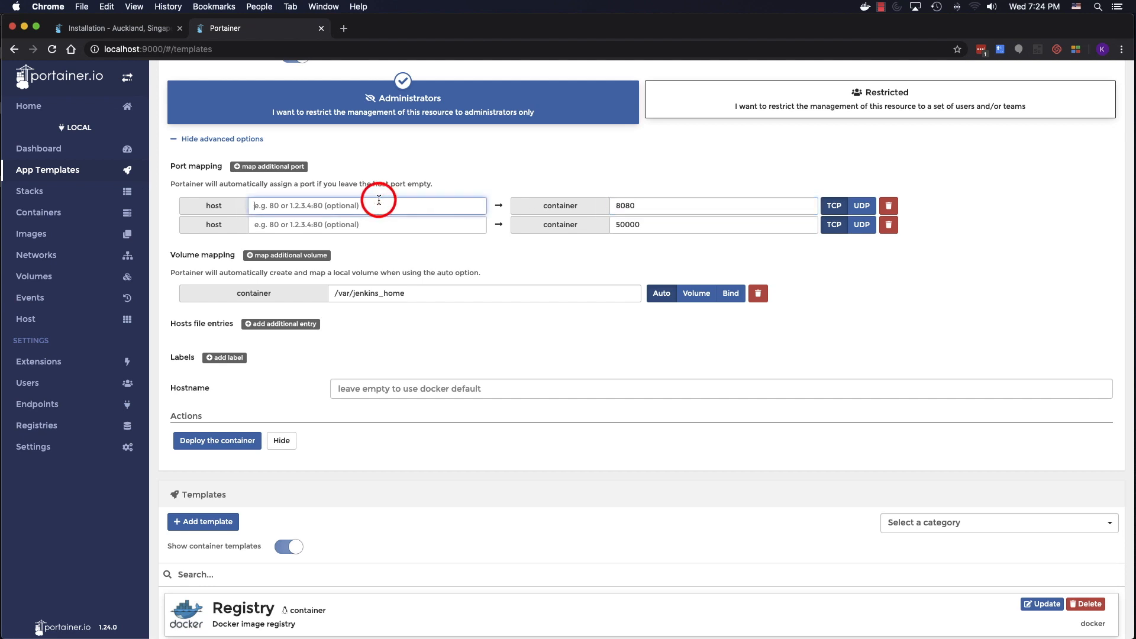
text(8080)
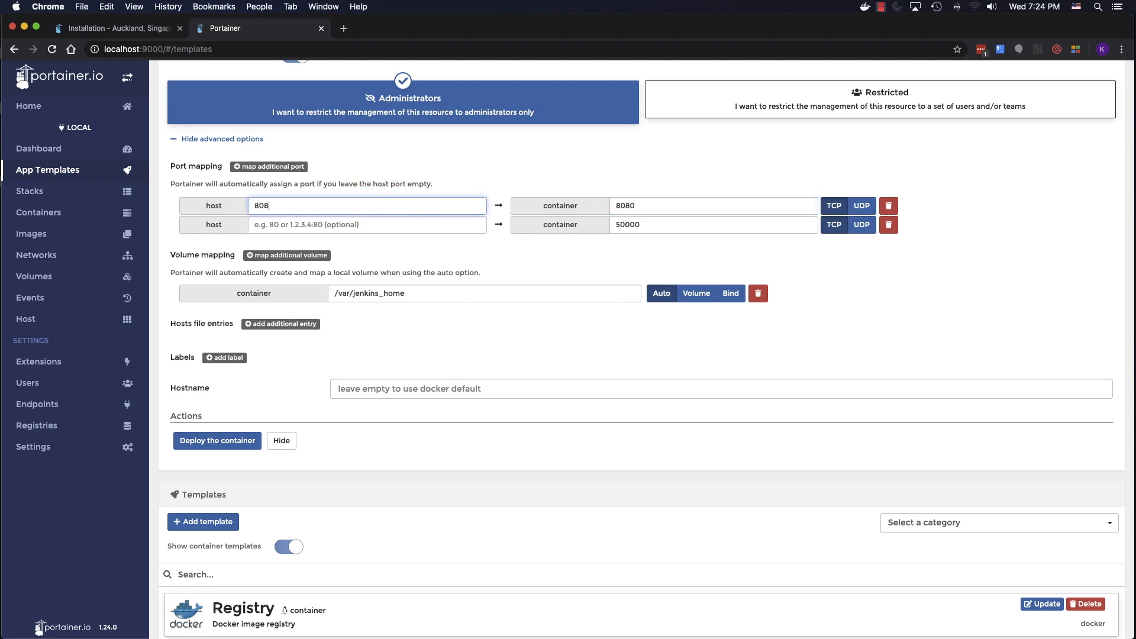
click(338, 230)
text(50000)
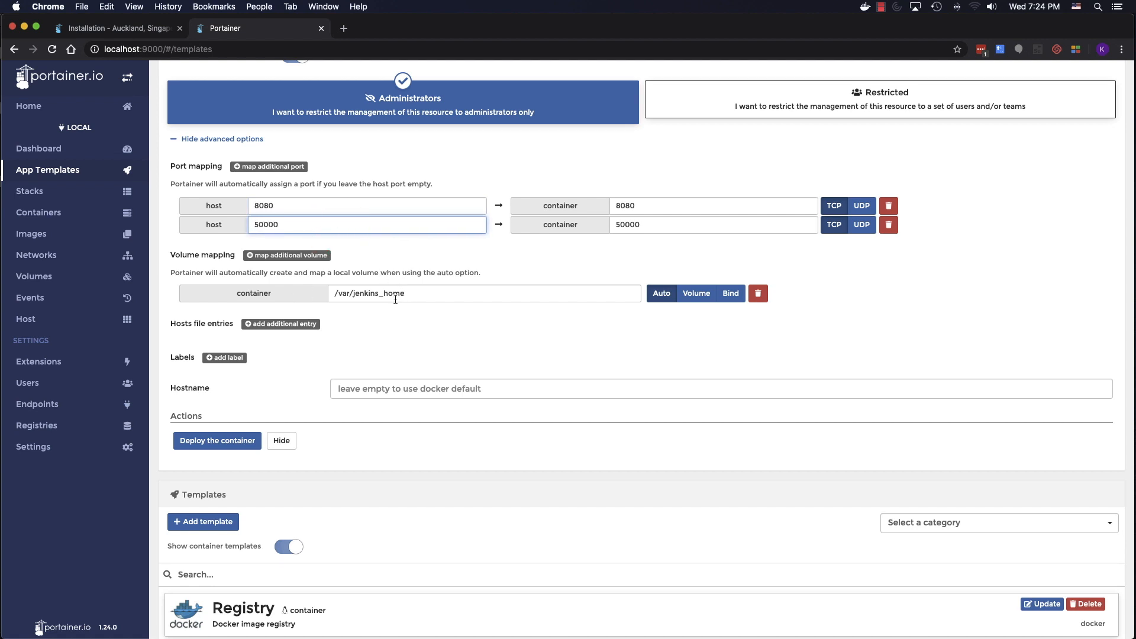
scroll(410, 304, down, 3)
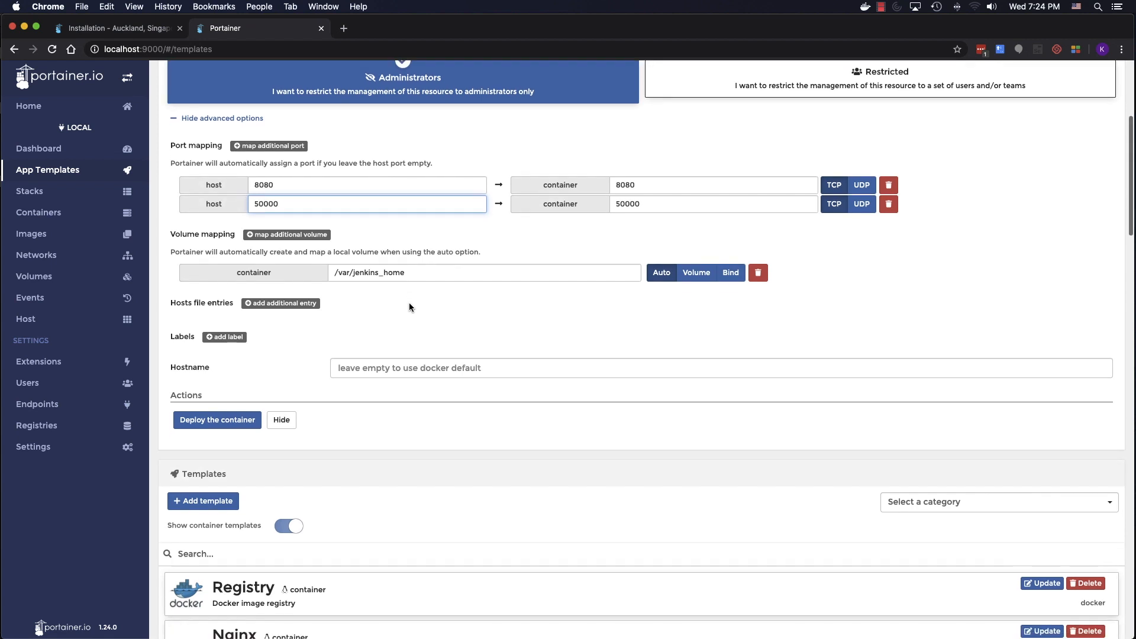
scroll(410, 305, down, 4)
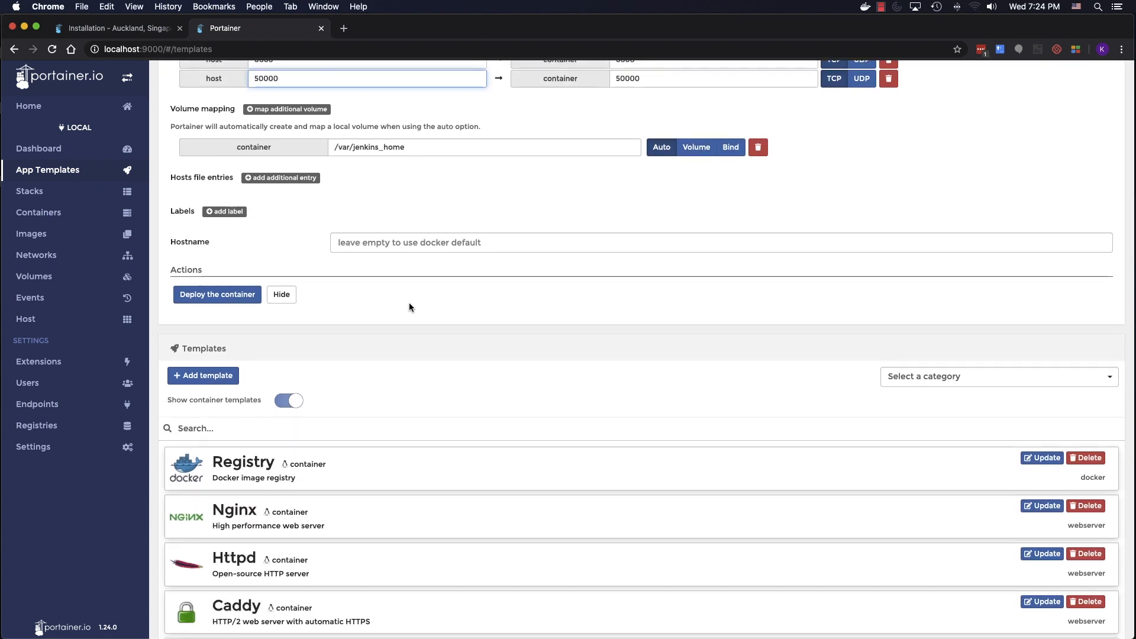
scroll(409, 303, up, 15)
scroll(294, 411, down, 10)
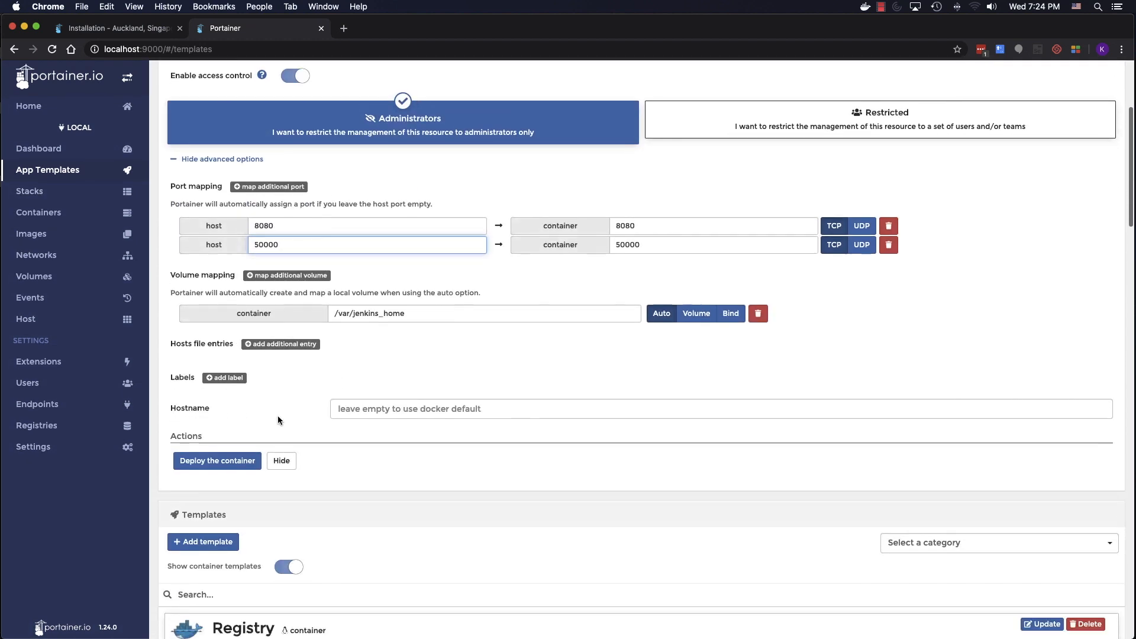
click(217, 457)
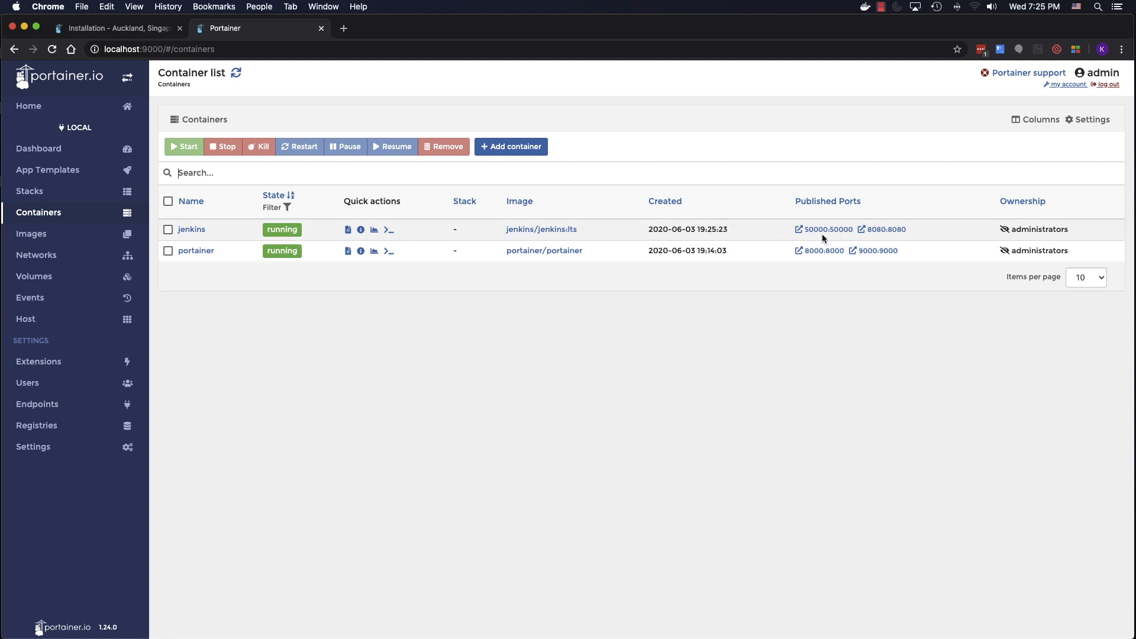
- Open Jenkins on port 8080, select the initial admin password path, then return to Portainer's containers
click(878, 234)
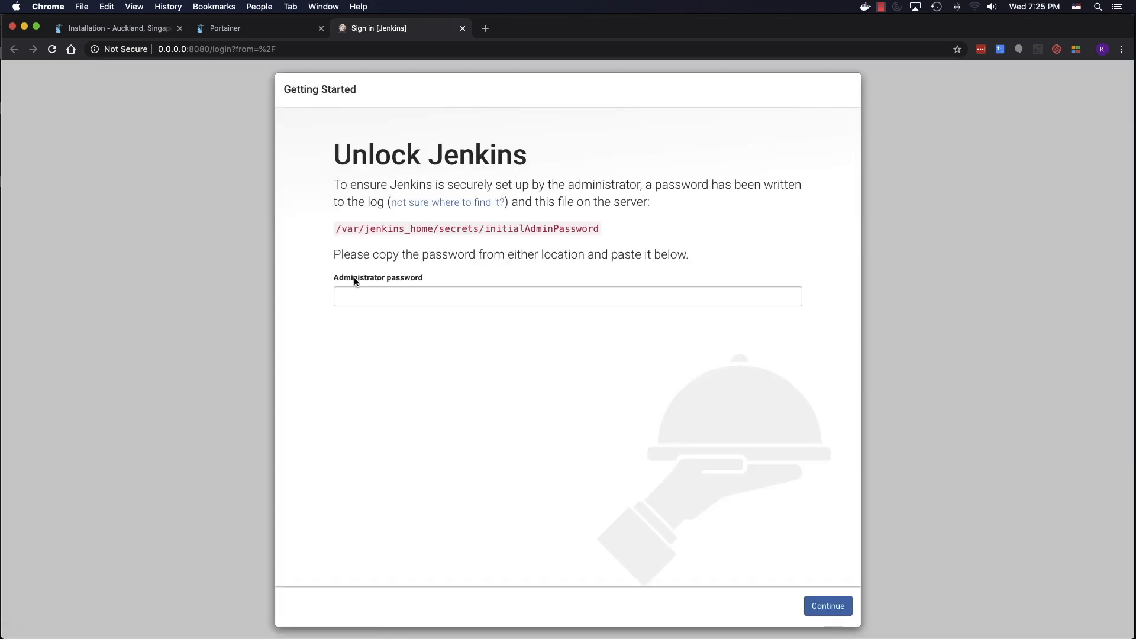
triple_click(496, 231)
key(super+c)
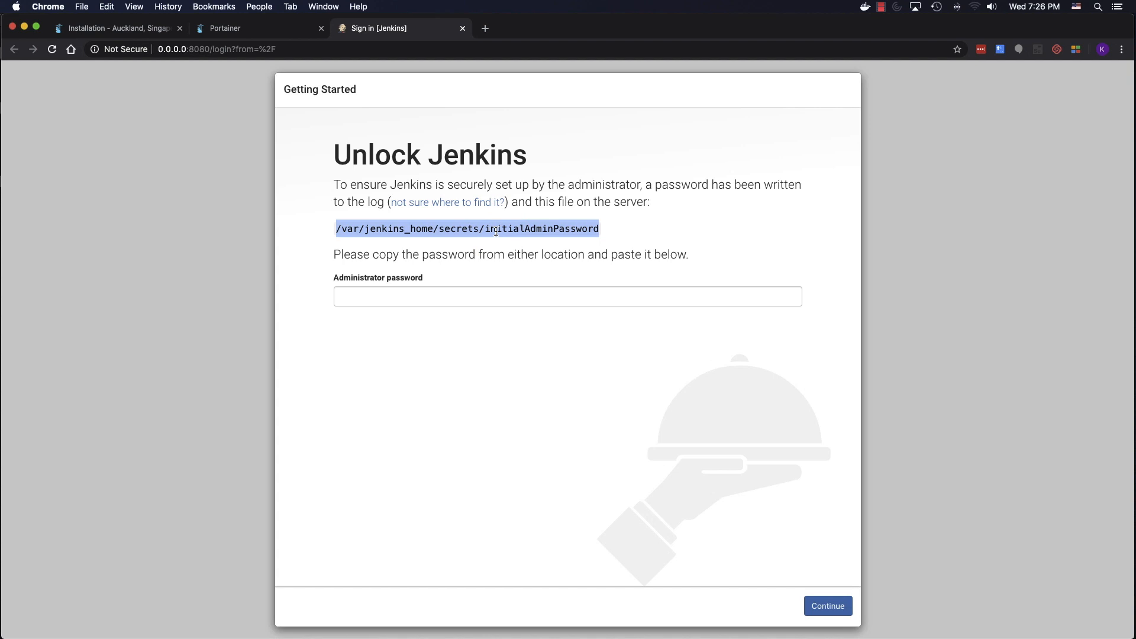
click(258, 38)
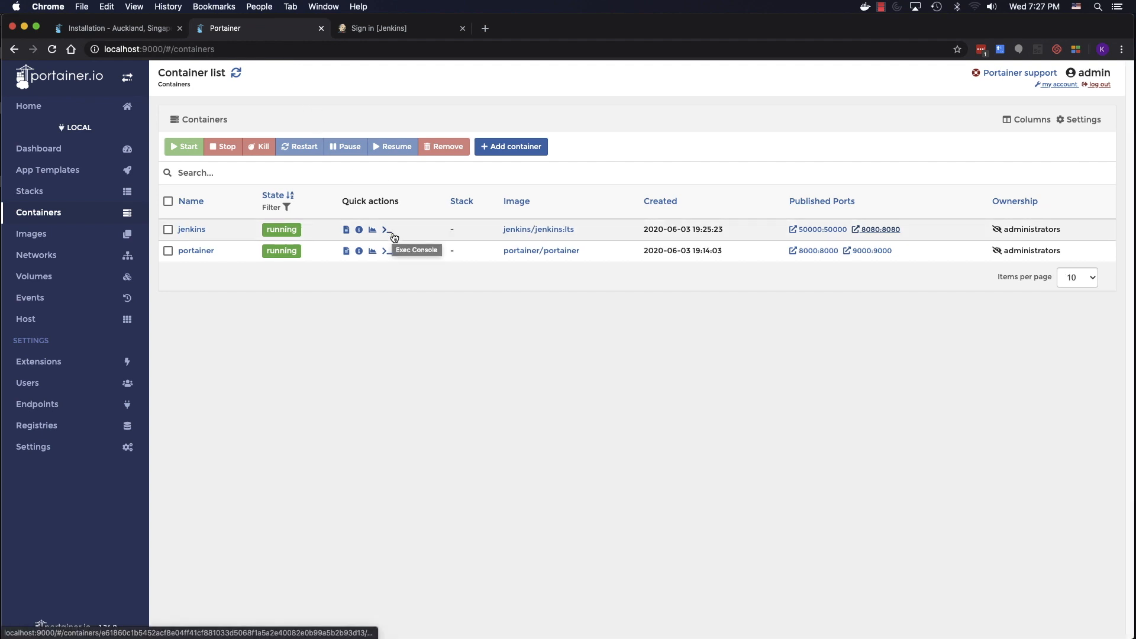
- Connect a bash console to jenkins and cat /var/jenkins_home/secrets/initialAdminPassword, selecting the printed password
click(388, 232)
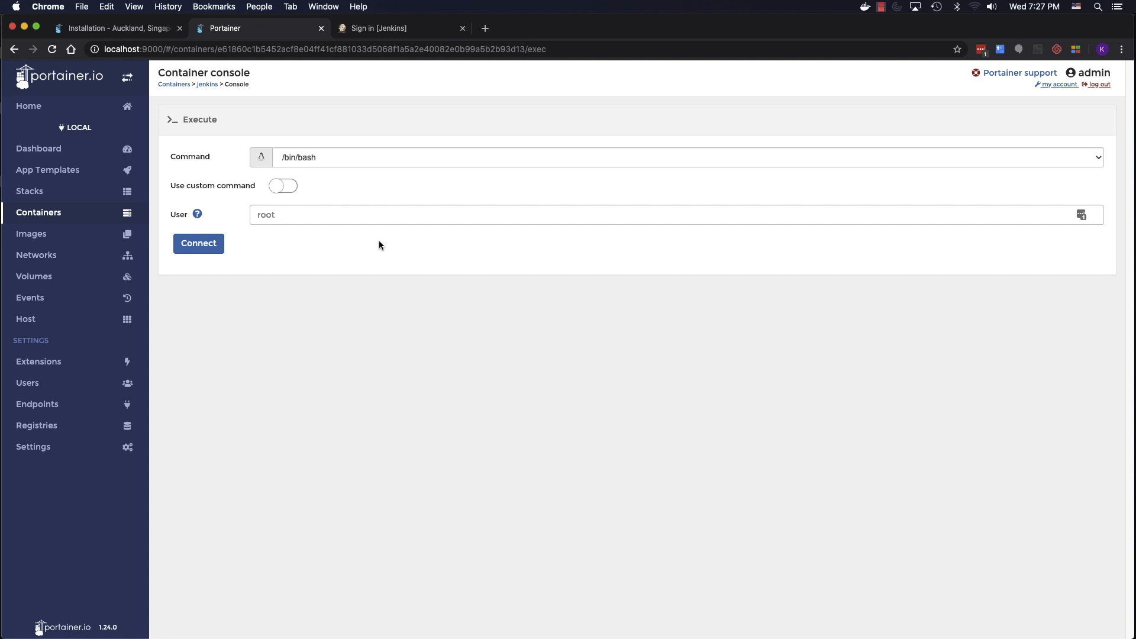
click(217, 250)
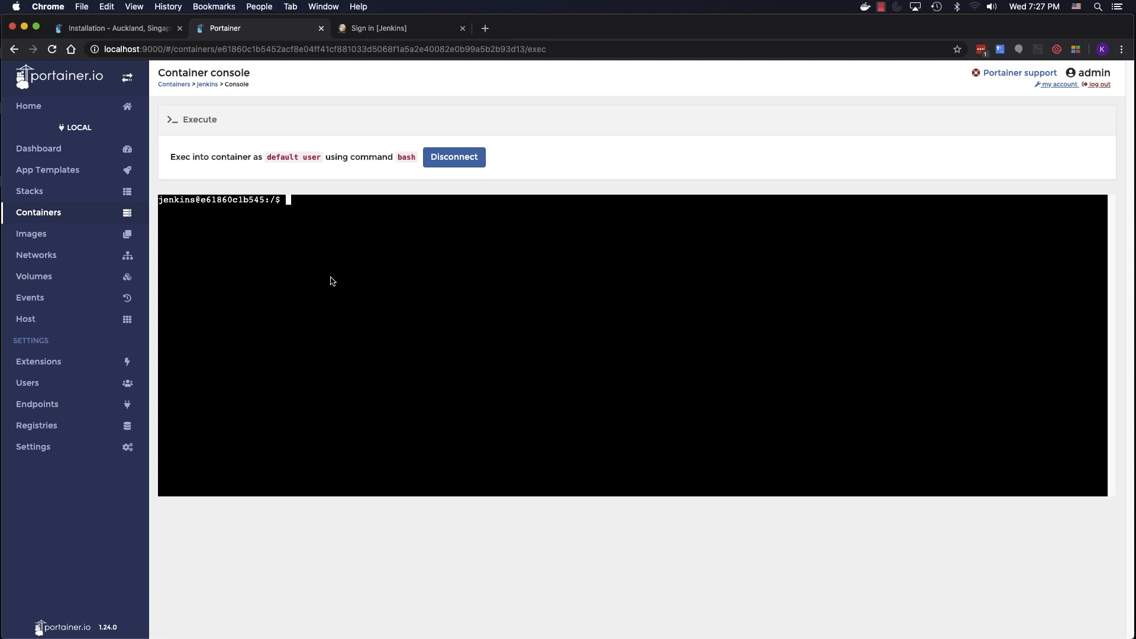
text(cat)
key(super+v)
key(Return)
key(Return)
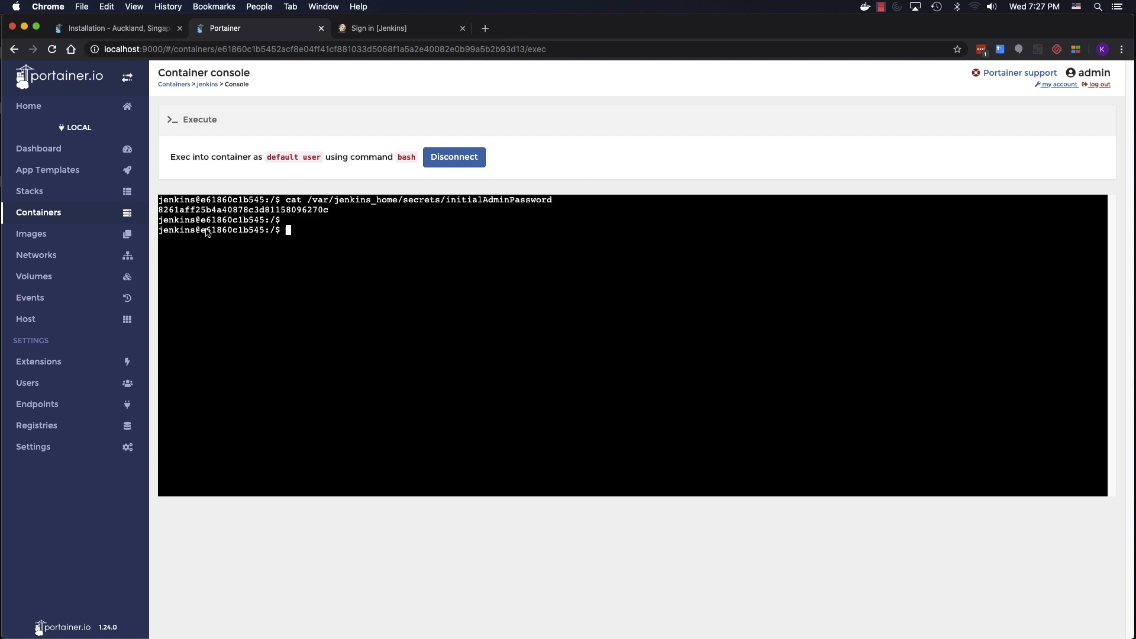
double_click(242, 210)
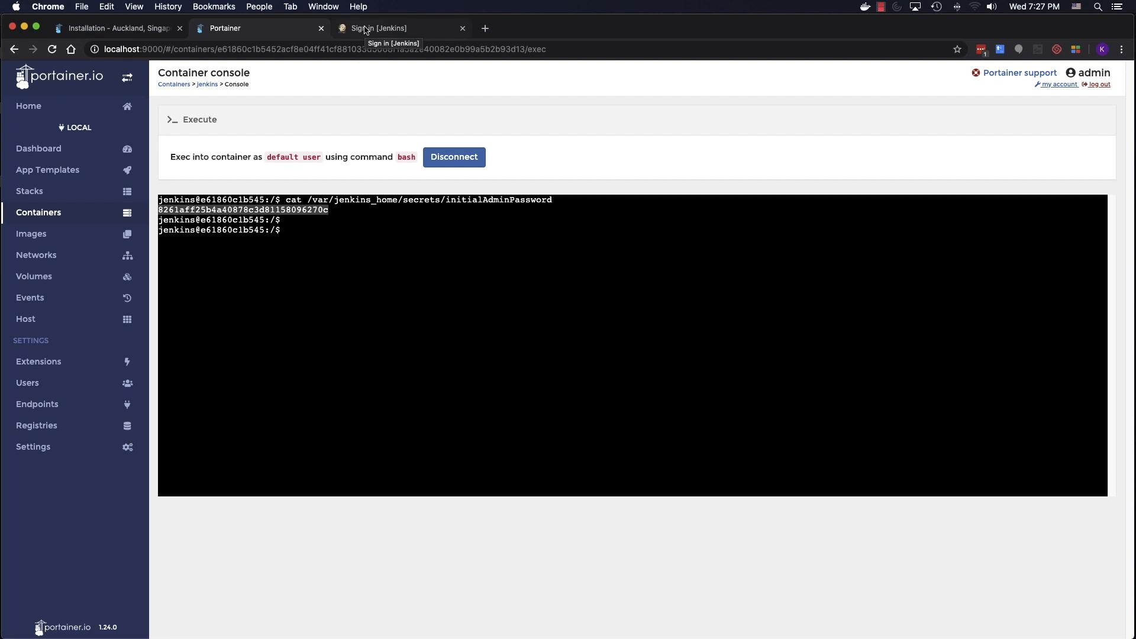
- Unlock Jenkins with the pasted admin password and choose Install suggested plugins
click(365, 30)
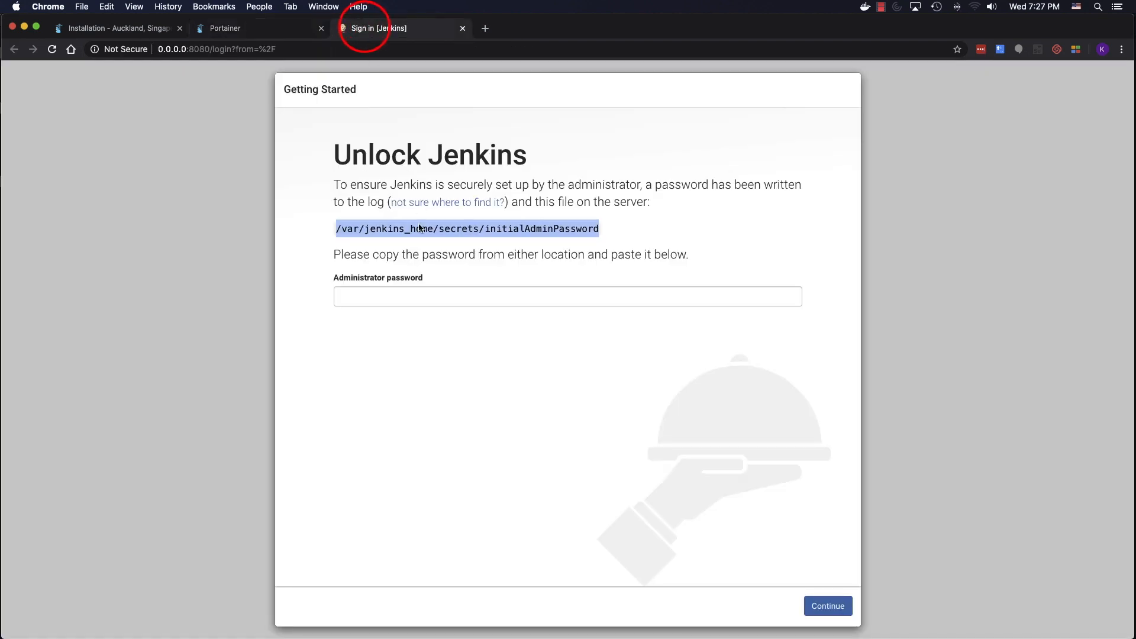
click(426, 291)
key(super+v)
click(826, 607)
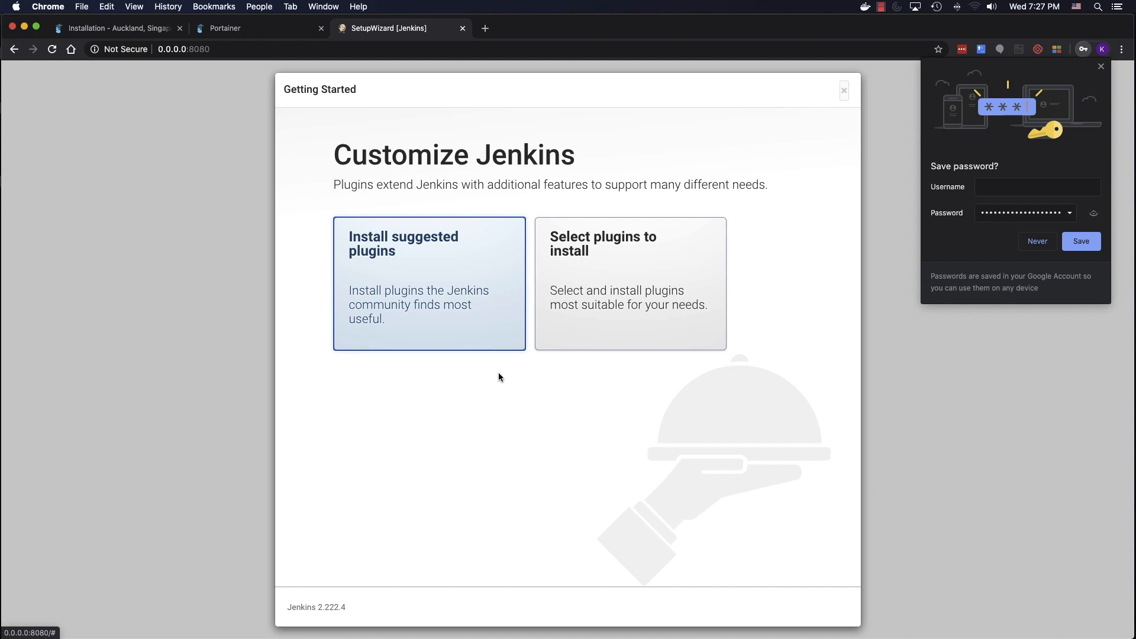
click(425, 240)
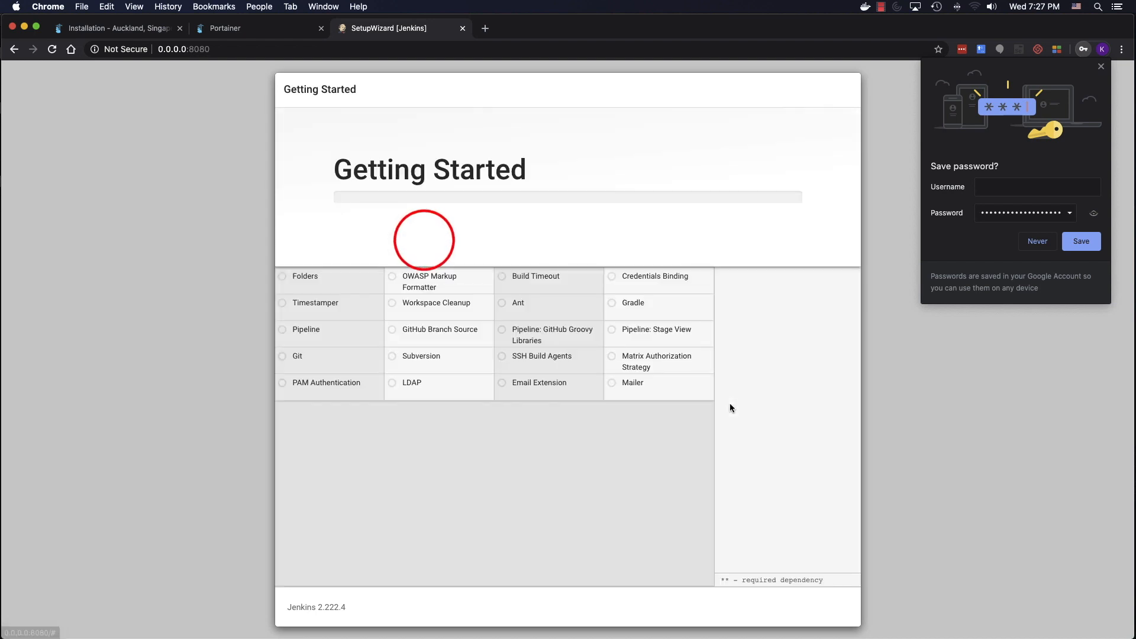
click(235, 30)
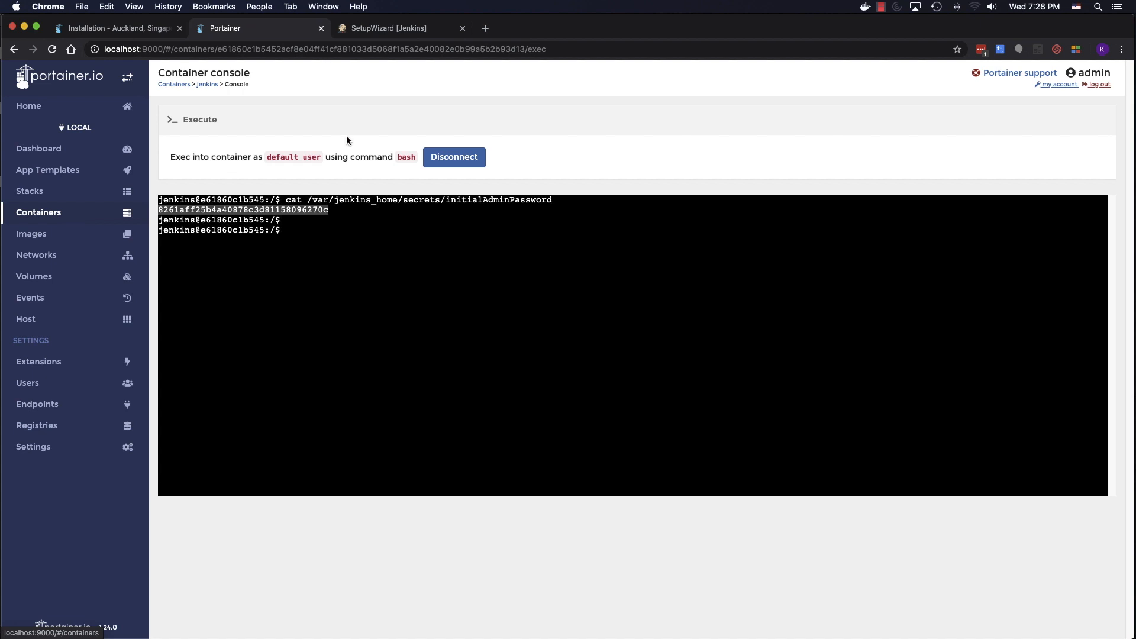
- Disconnect the jenkins console, check its live memory, CPU and network stats, then return to Containers
click(464, 155)
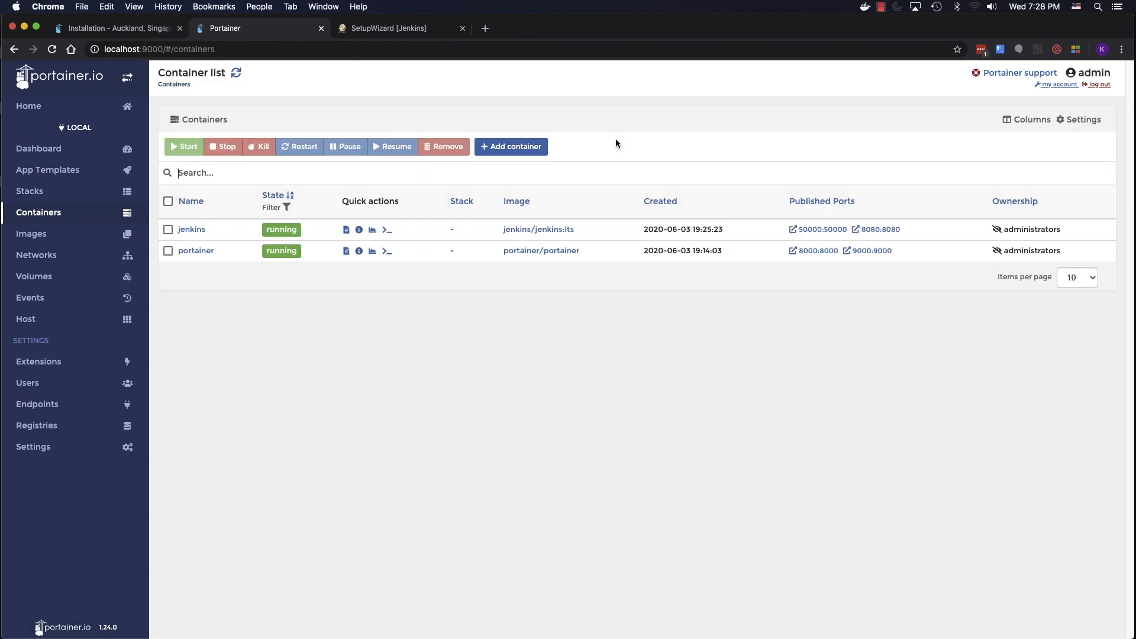
click(372, 232)
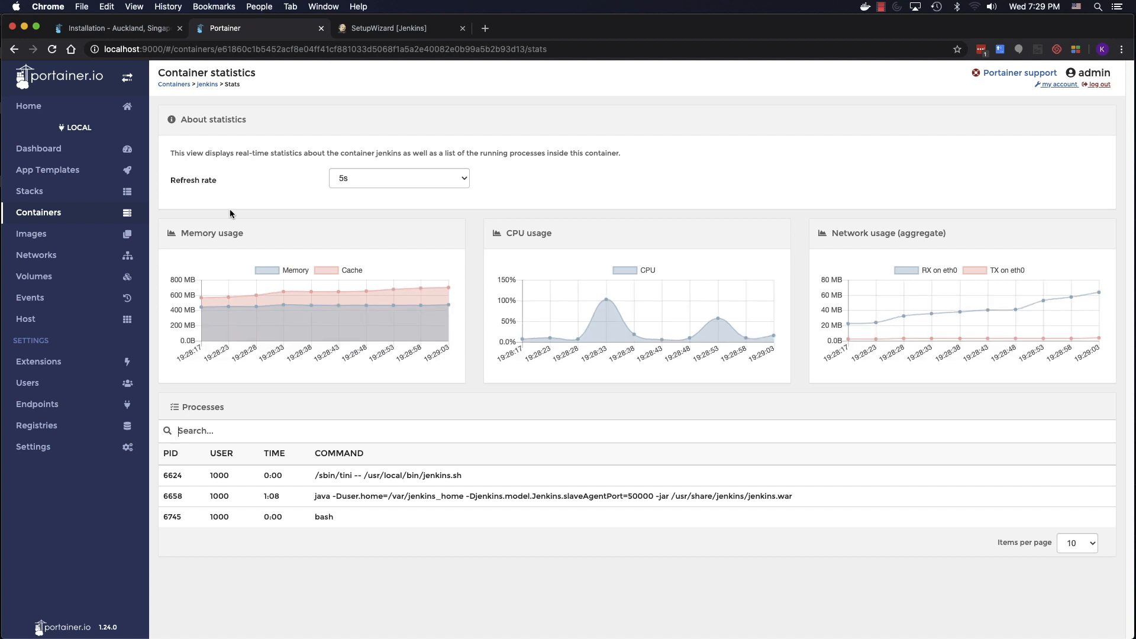
click(94, 215)
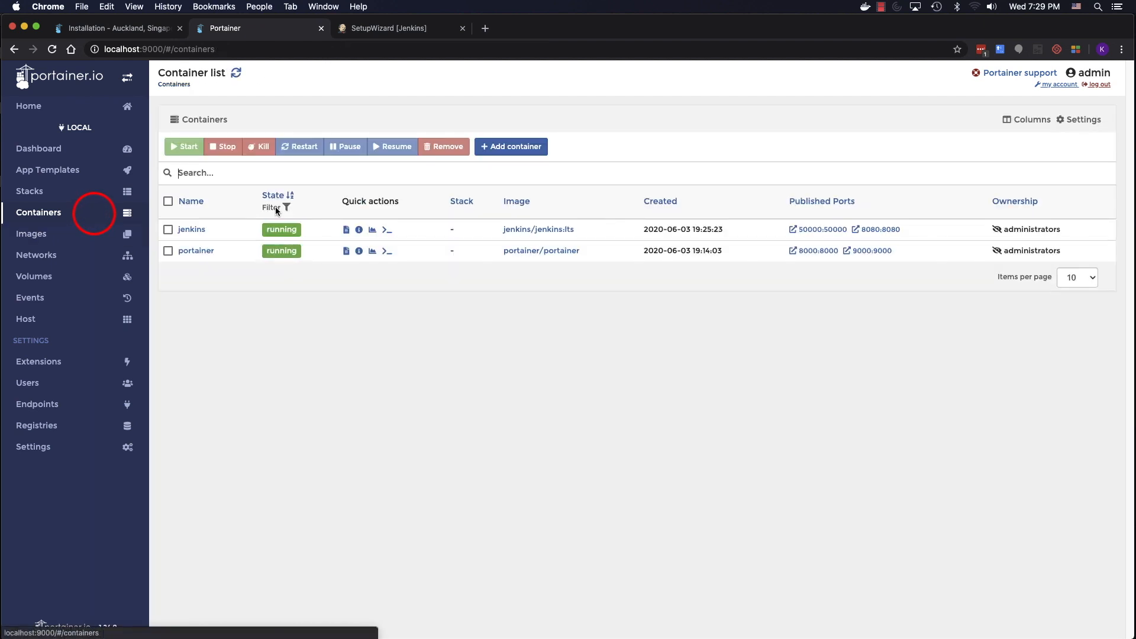
- Pick the Sonatype Nexus3 app template and name the container nexus
click(66, 177)
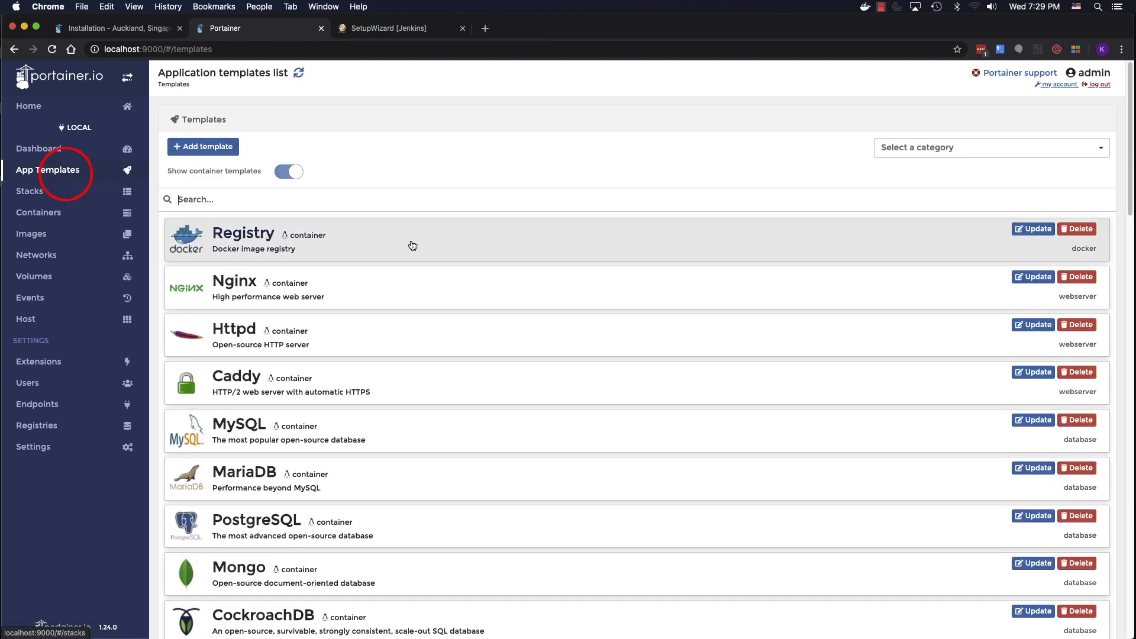
scroll(471, 459, down, 20)
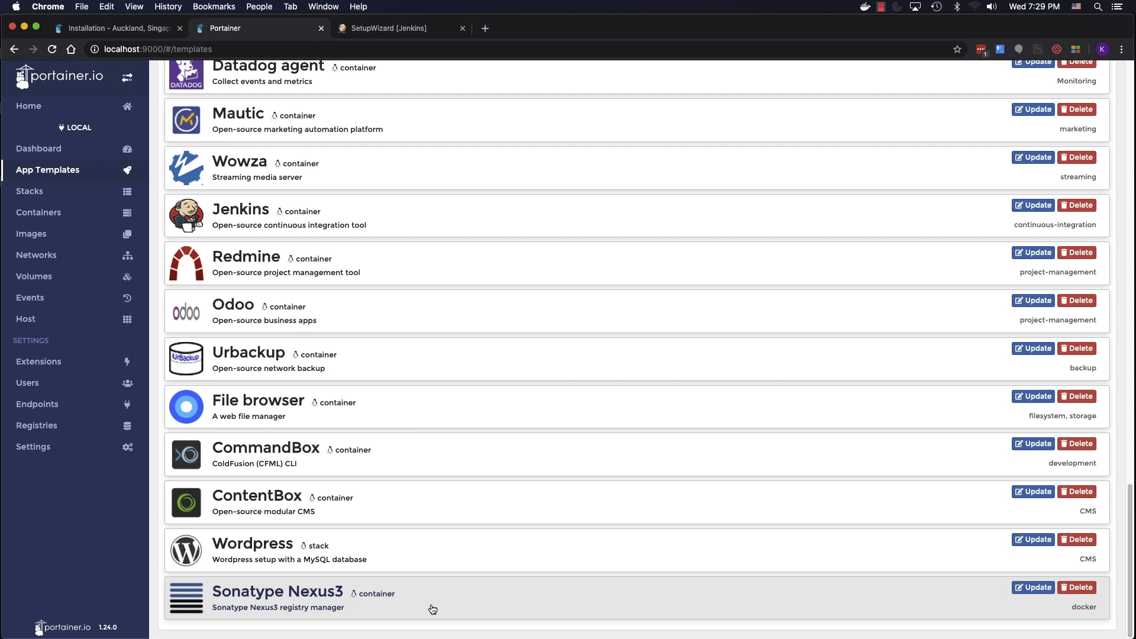
click(433, 610)
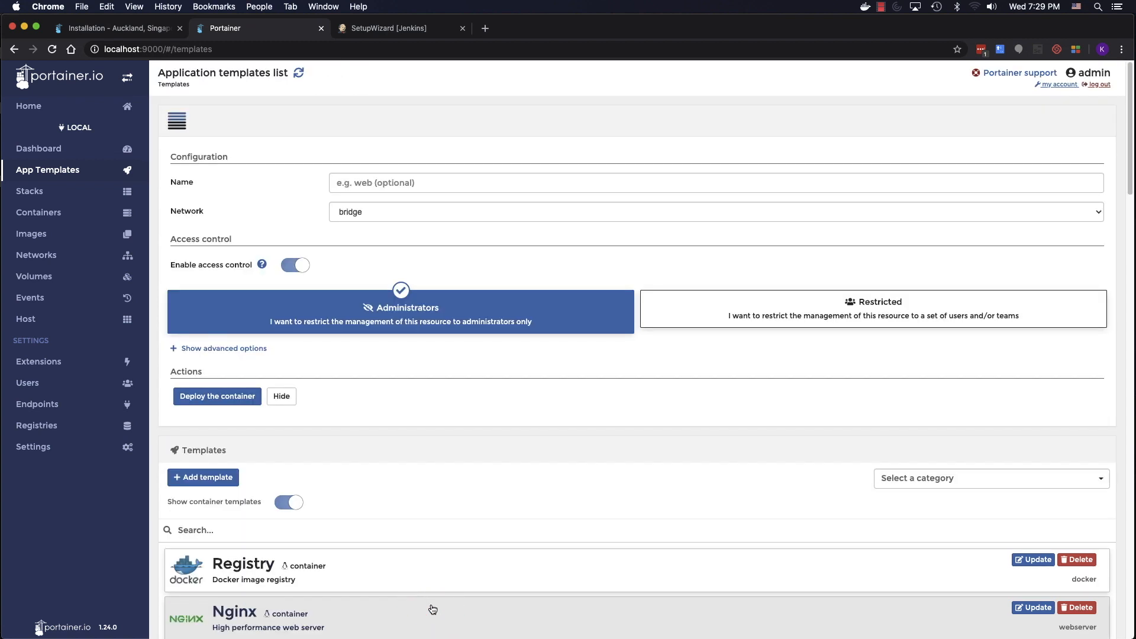
click(441, 177)
text(nexus)
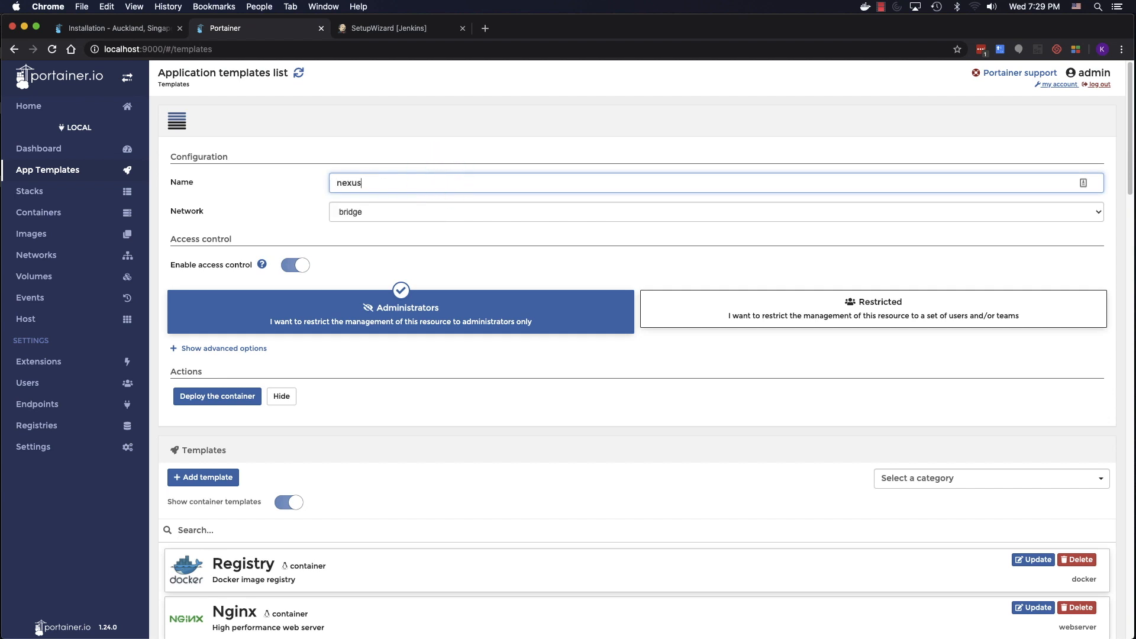
- Map host port 8081, deploy the nexus container, and test its 8081 link
click(219, 354)
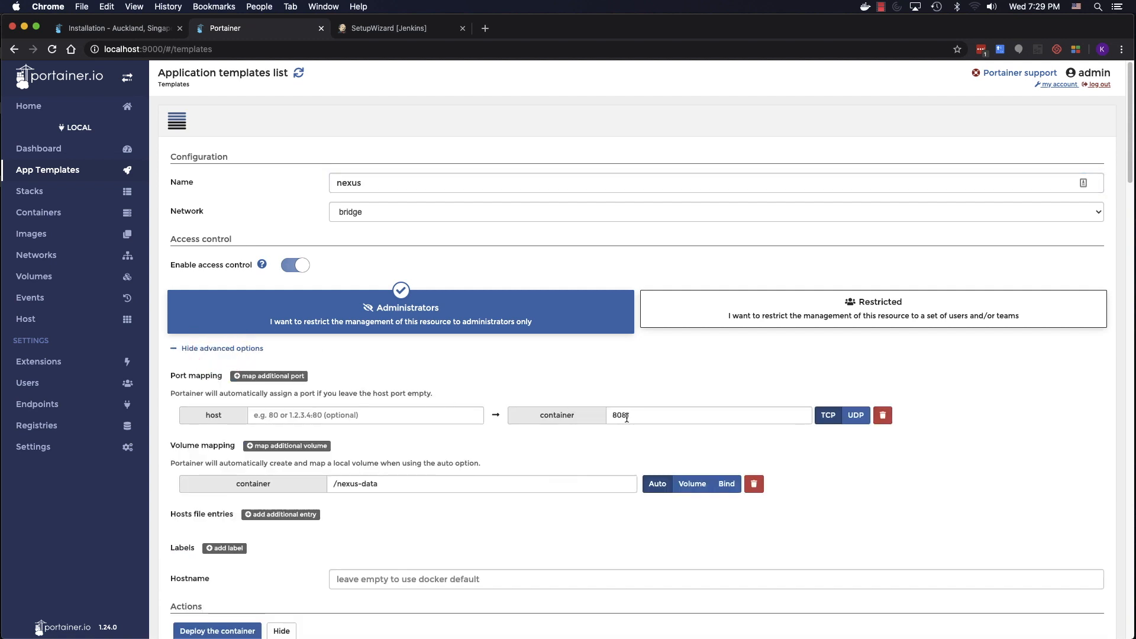
click(461, 418)
text(8081)
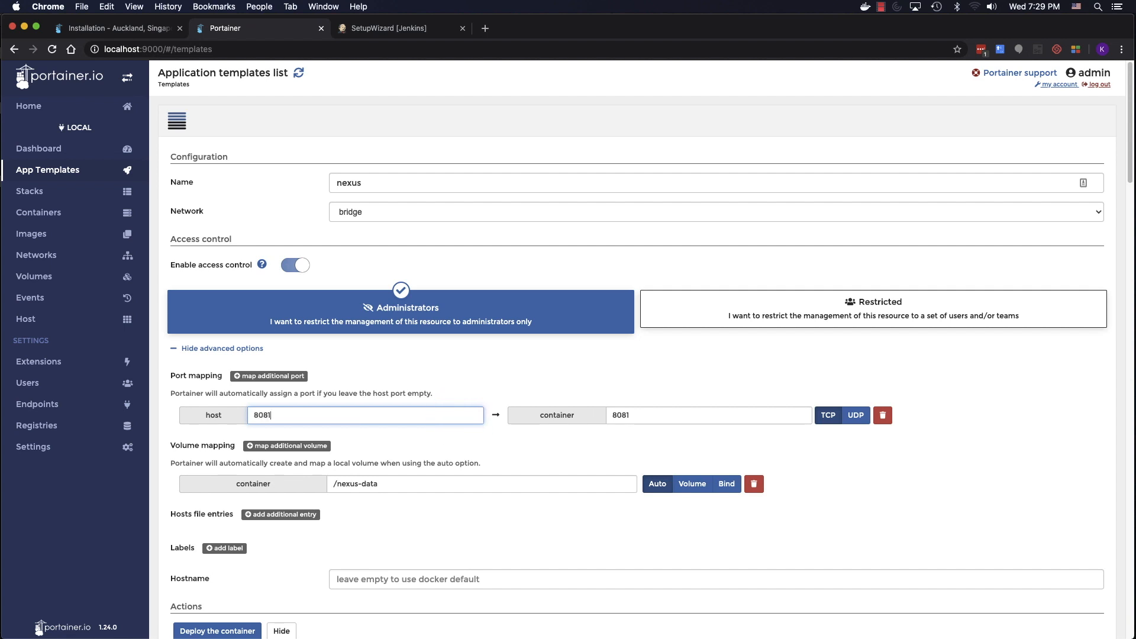
scroll(479, 516, down, 1)
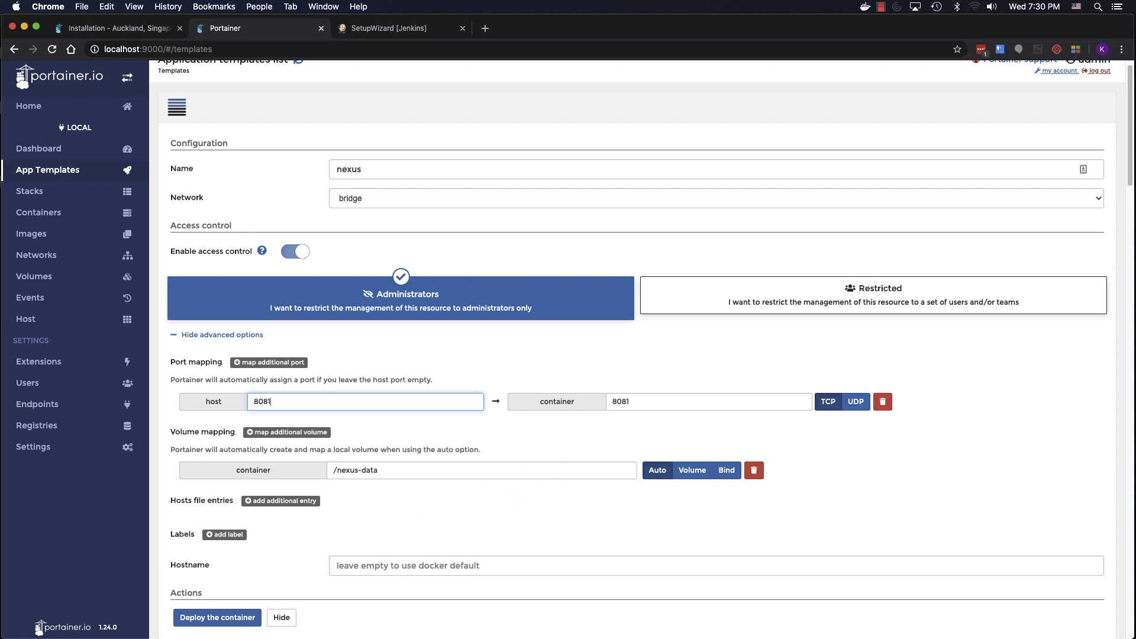
click(228, 619)
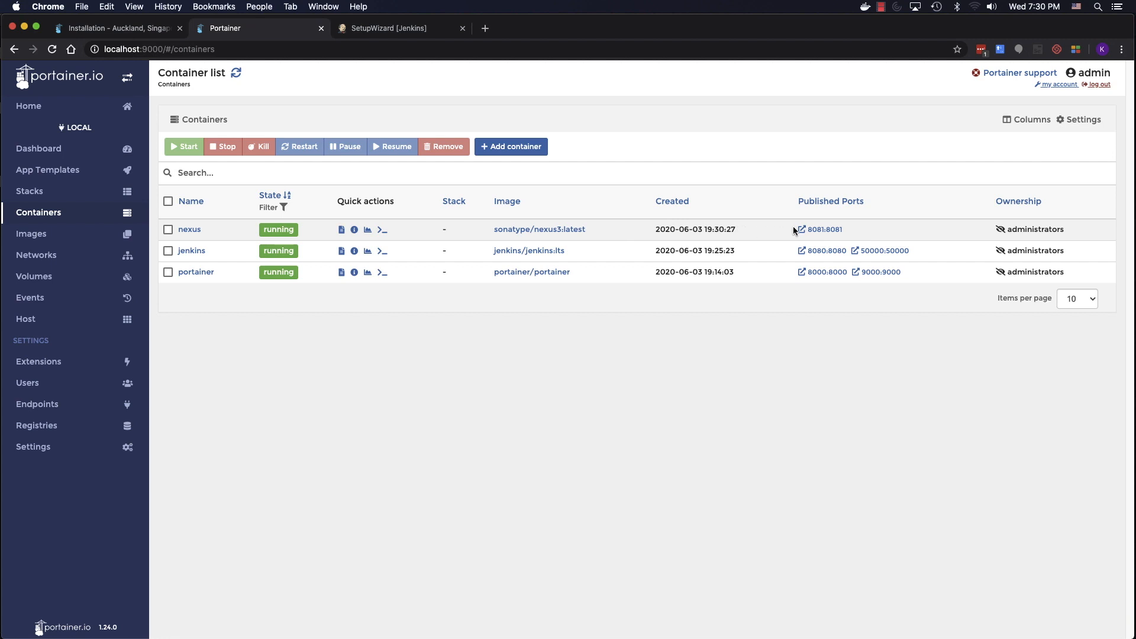
click(823, 230)
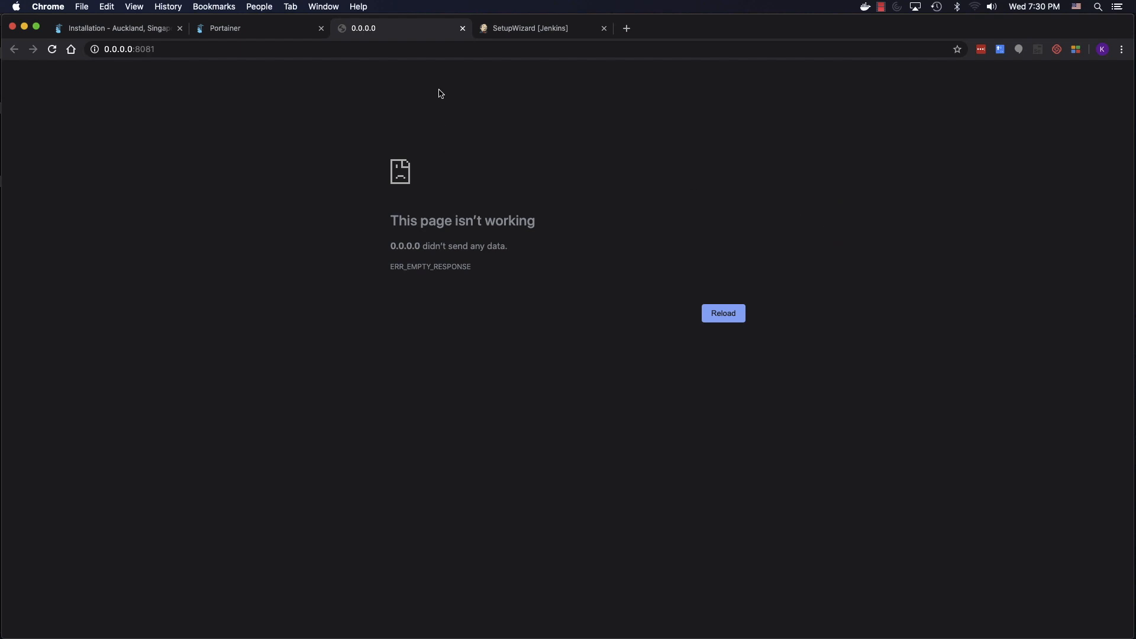
click(462, 29)
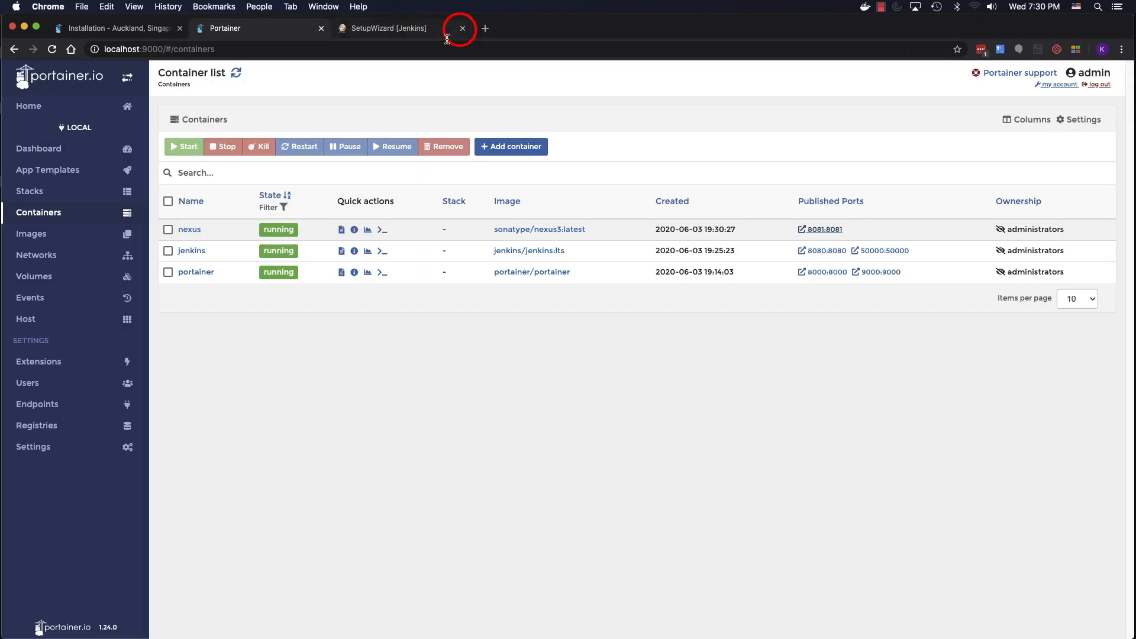
- Fill in the Jenkins admin user form with username admin and a password
click(391, 28)
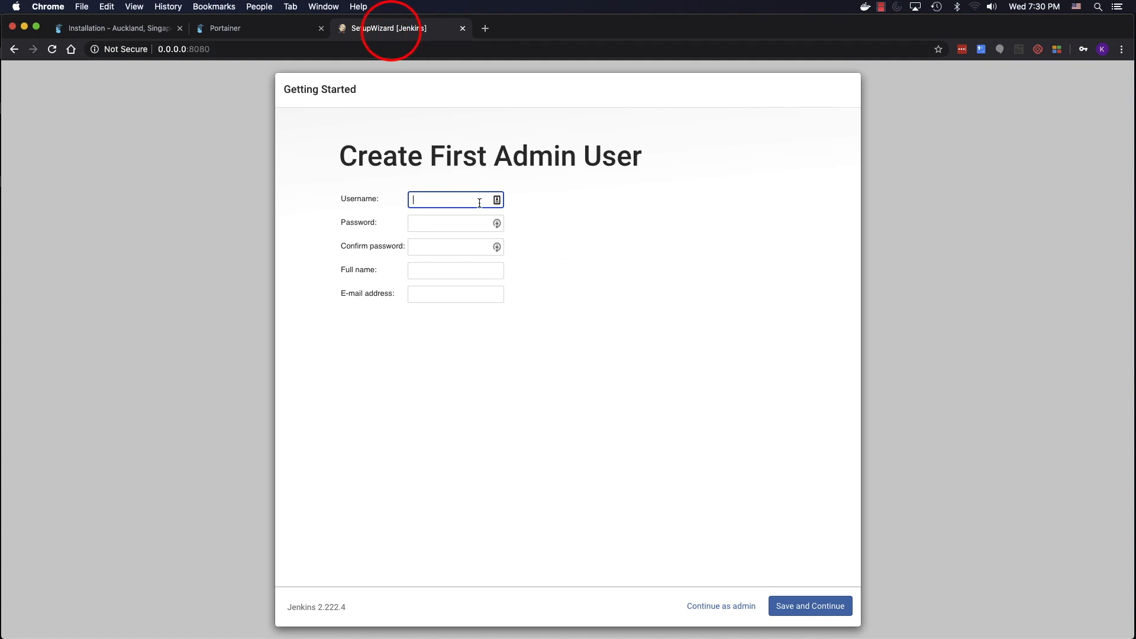
text(admin)
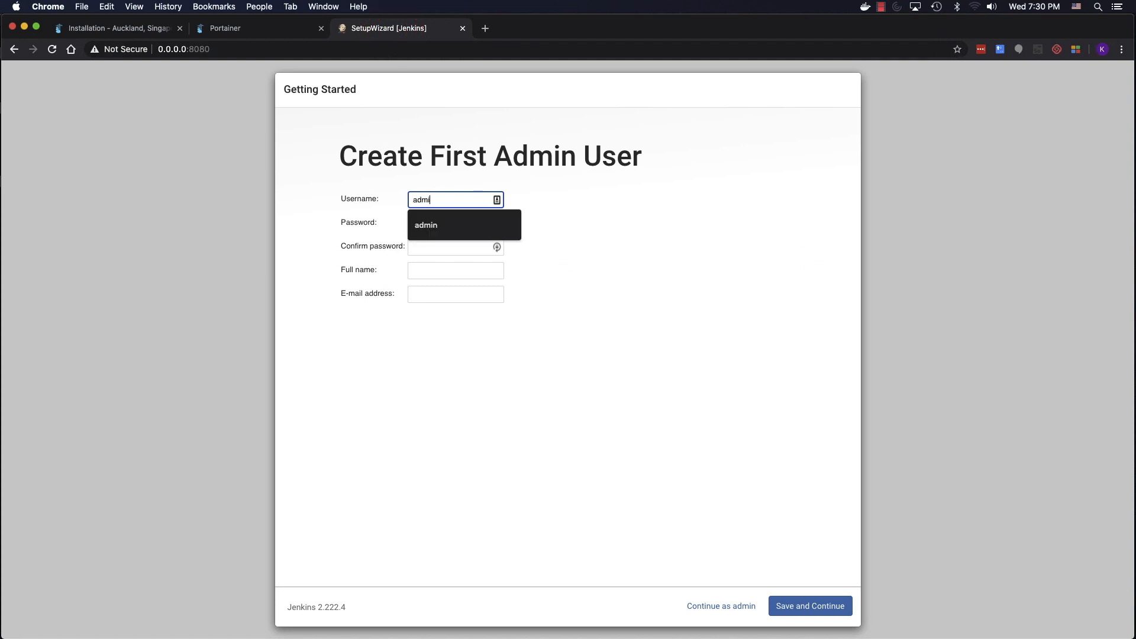
key(Tab)
text(a)
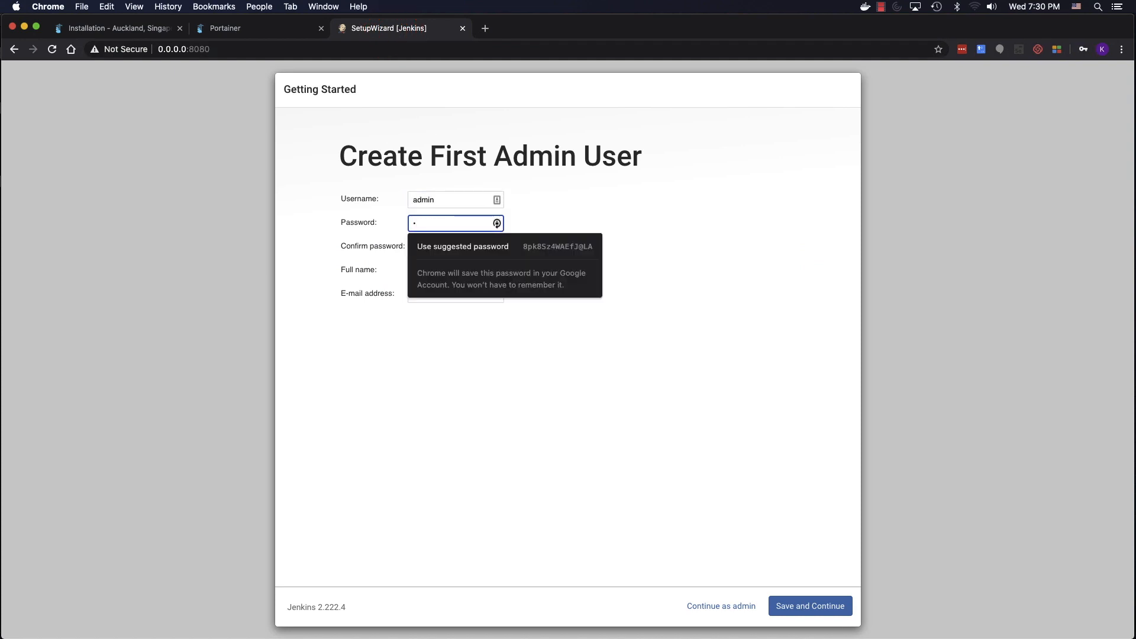
text(dmin12)
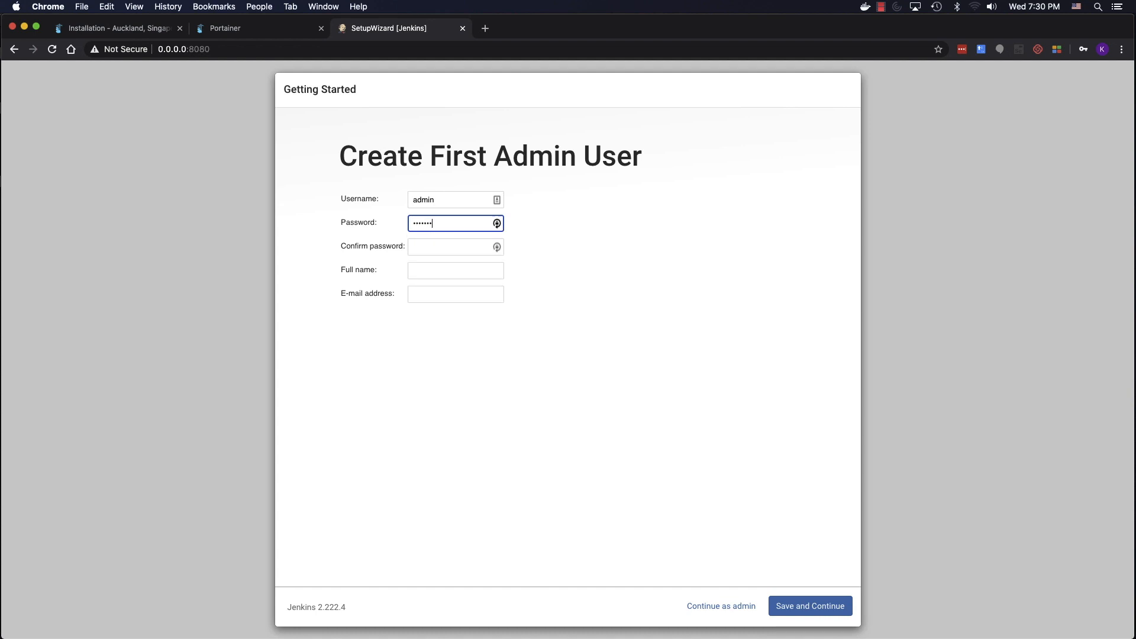
key(Tab)
text(admi)
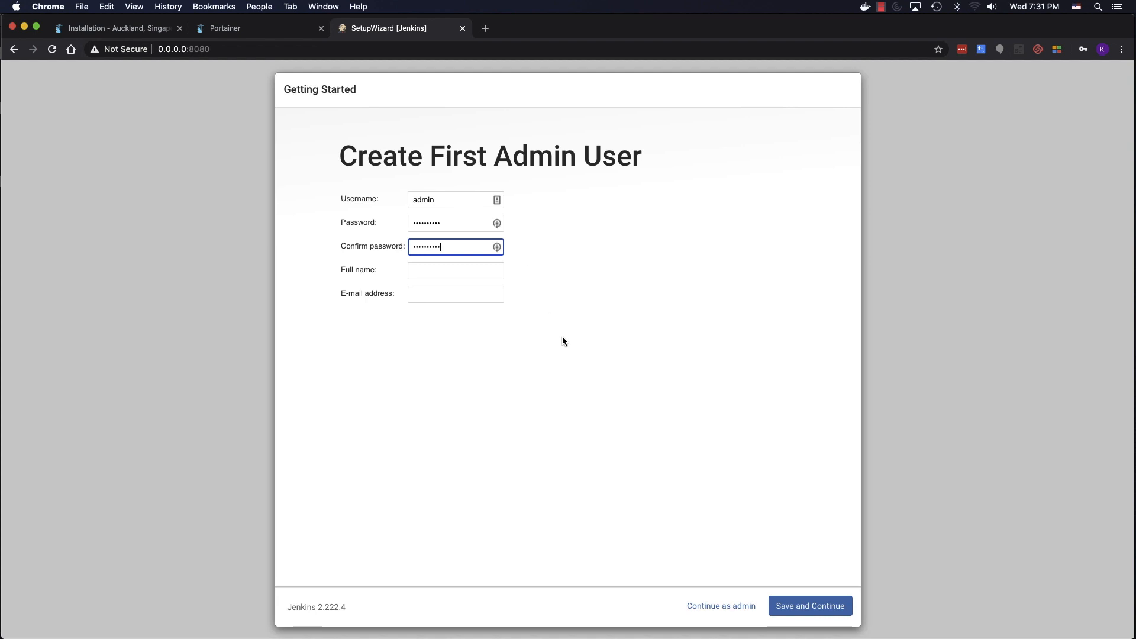
- Continue as admin, save the Jenkins URL, and start using Jenkins
click(729, 607)
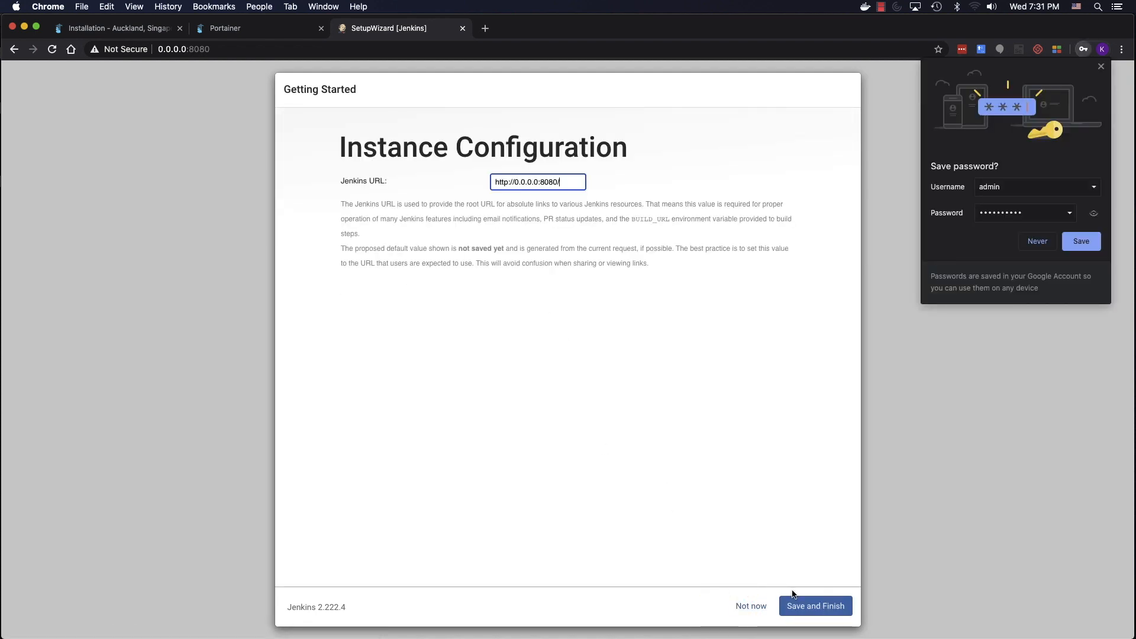
click(813, 605)
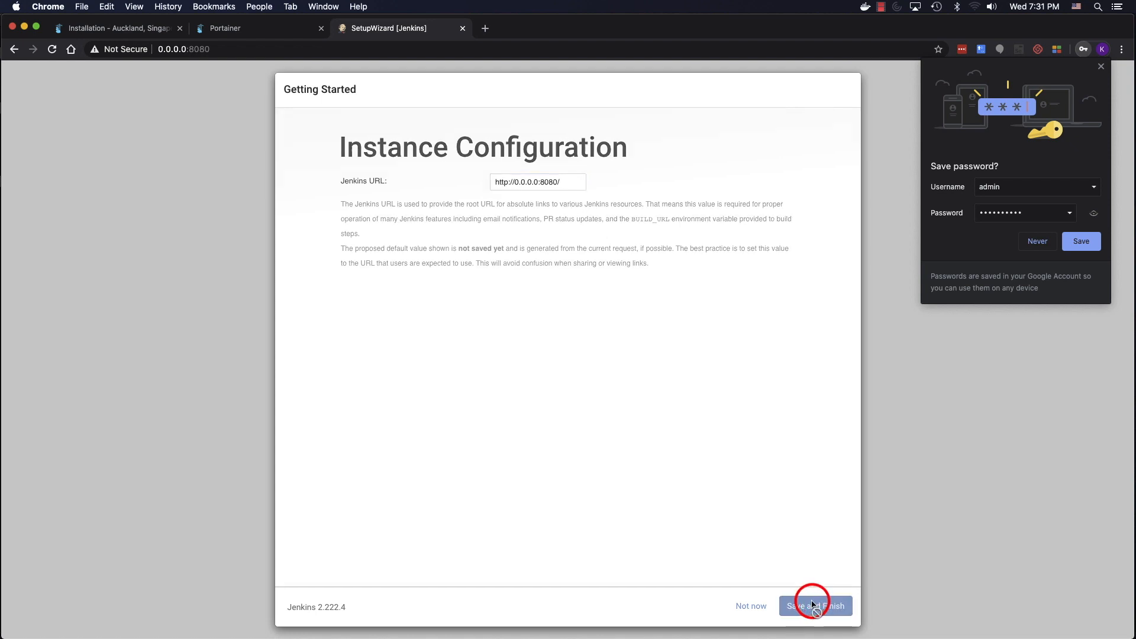
click(1043, 240)
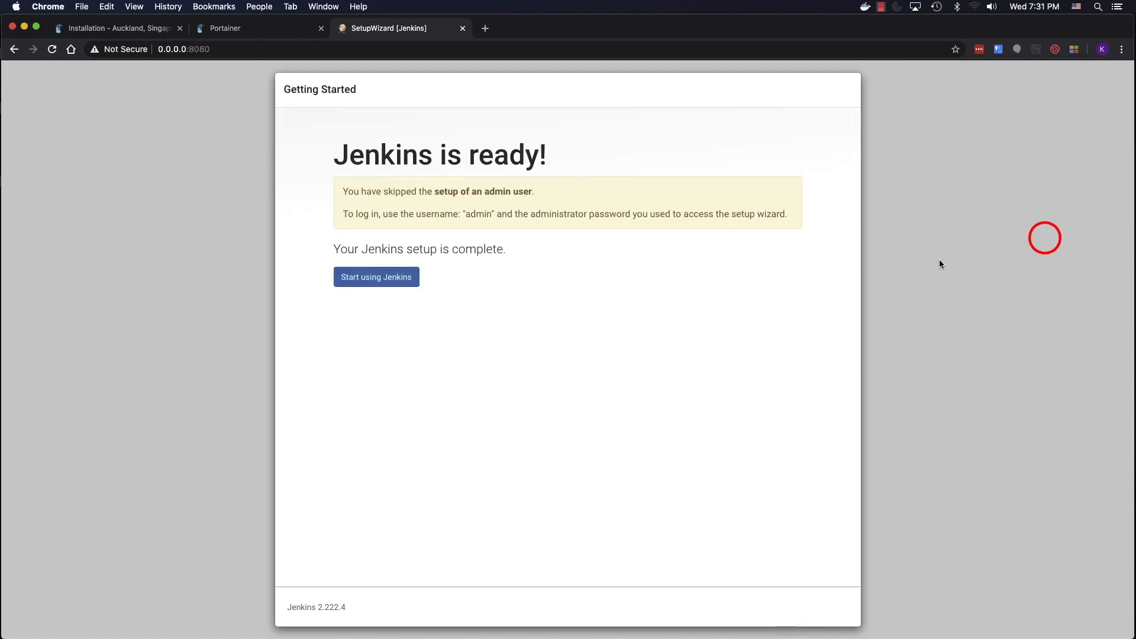
click(395, 283)
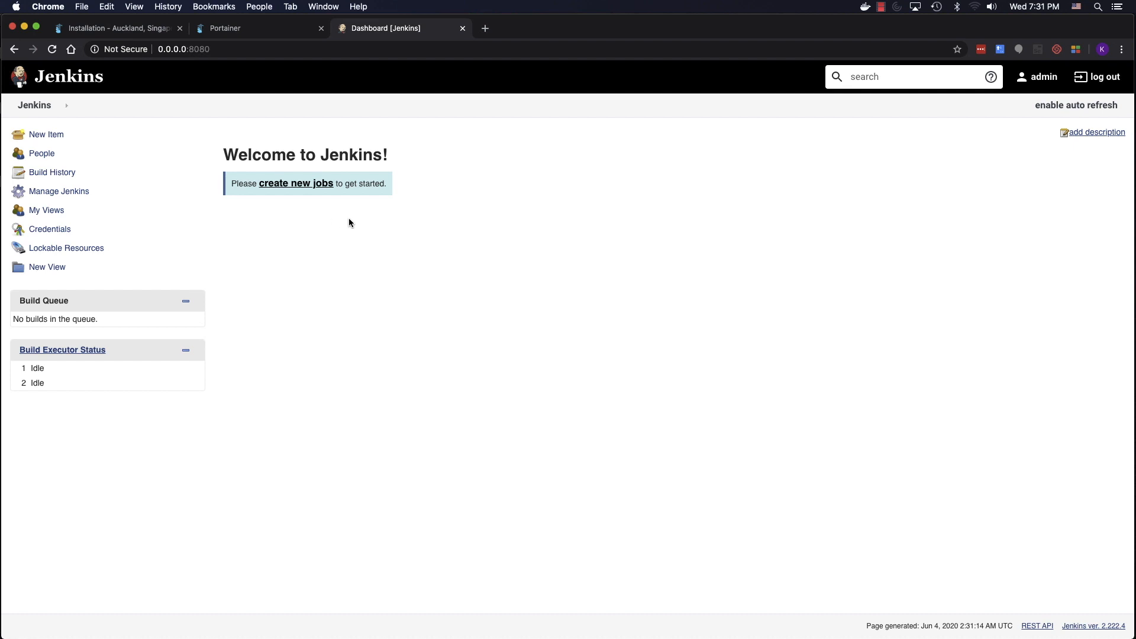
click(288, 29)
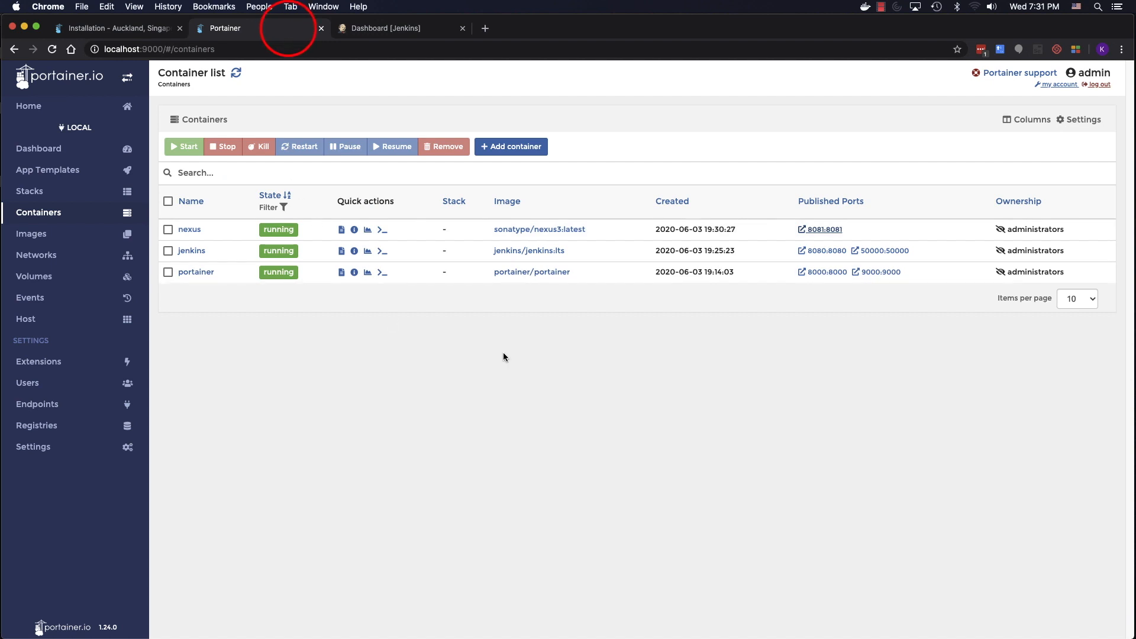
- Open Nexus on port 8081, begin signing in, then return to Portainer's containers
click(822, 231)
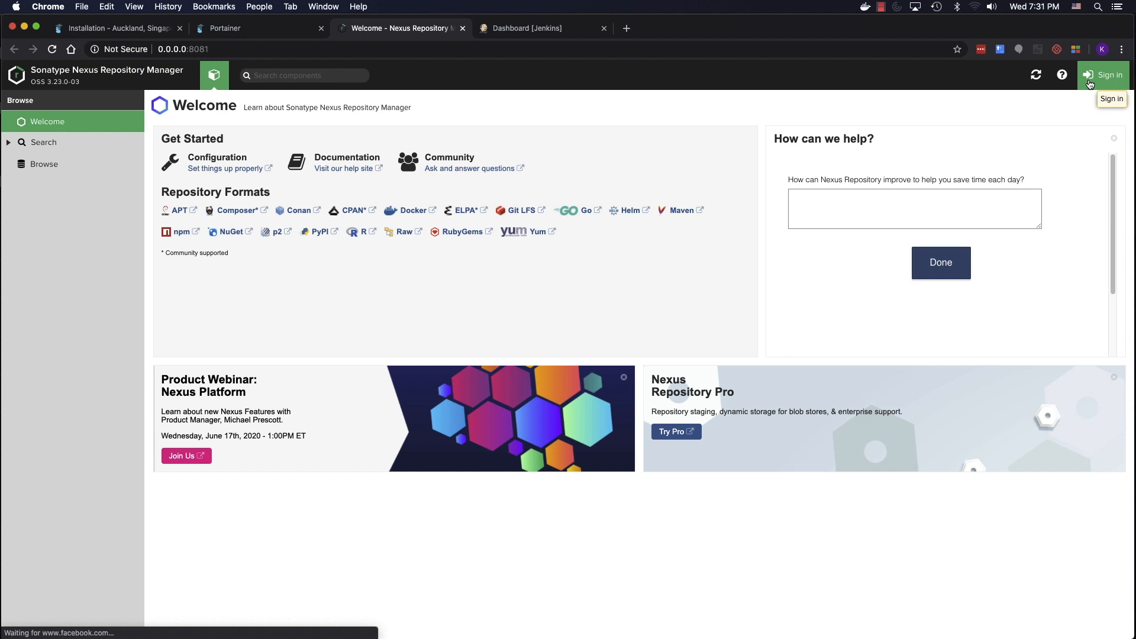
click(1089, 84)
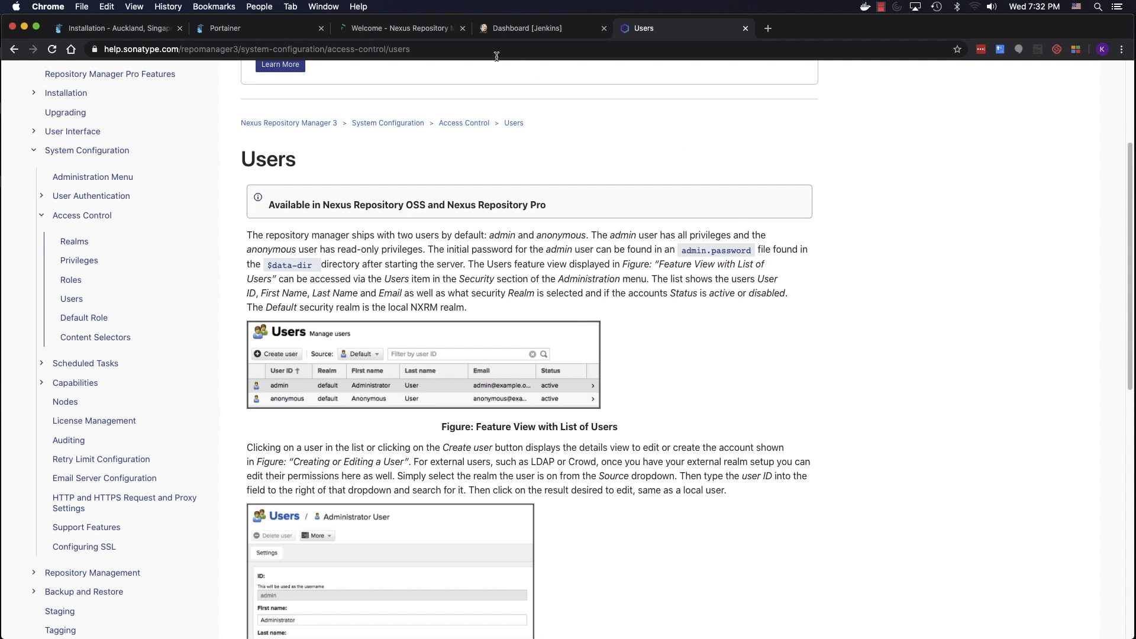
click(277, 34)
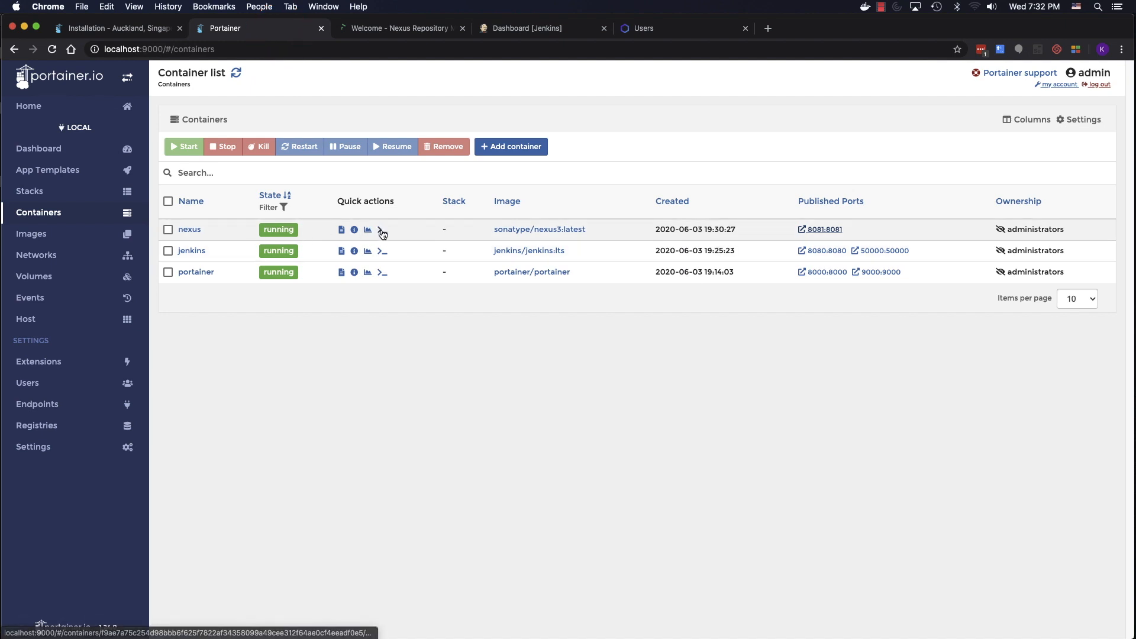
- Connect a bash console to nexus, change into nexus-data and list its contents
click(382, 231)
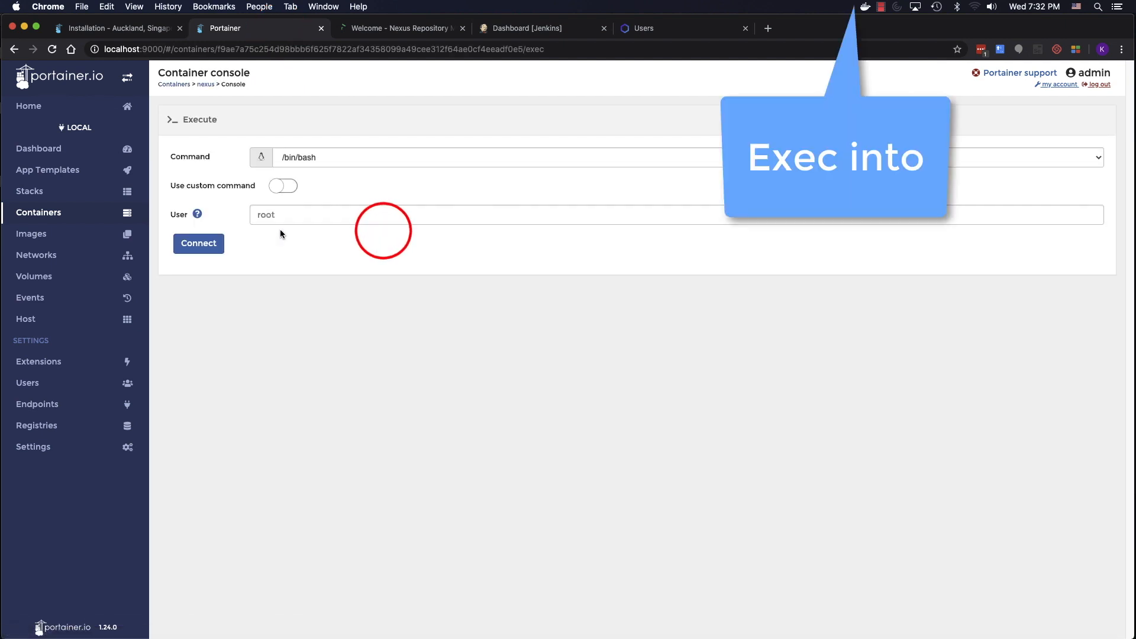
click(212, 244)
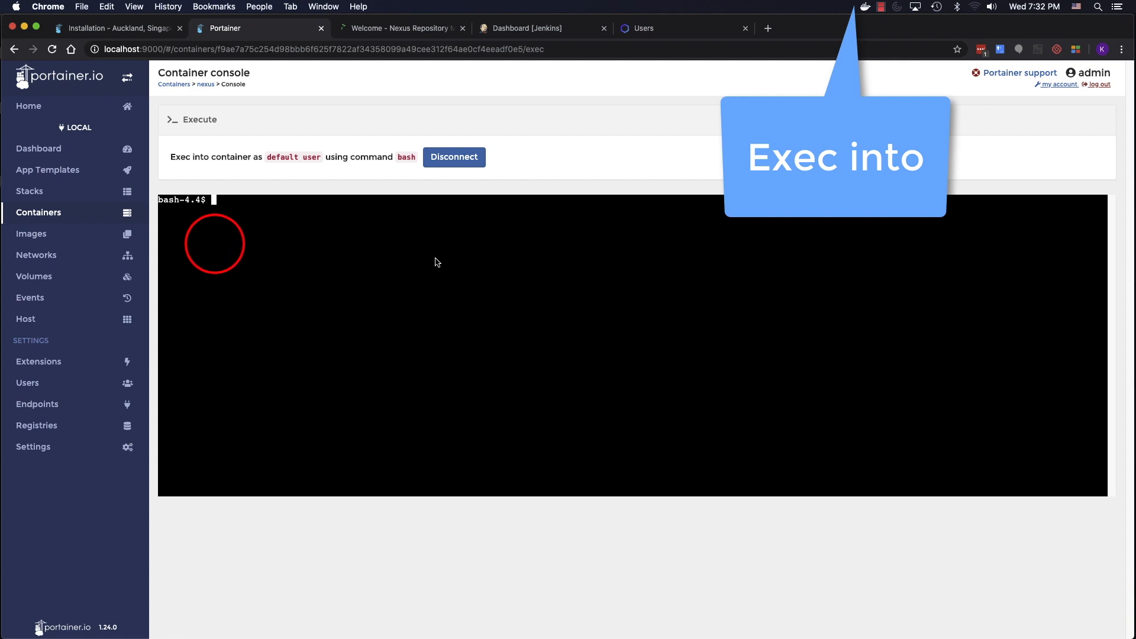
text(ls)
key(Return)
text(cd nexus)
key(Tab)
key(Return)
text(ls)
key(Return)
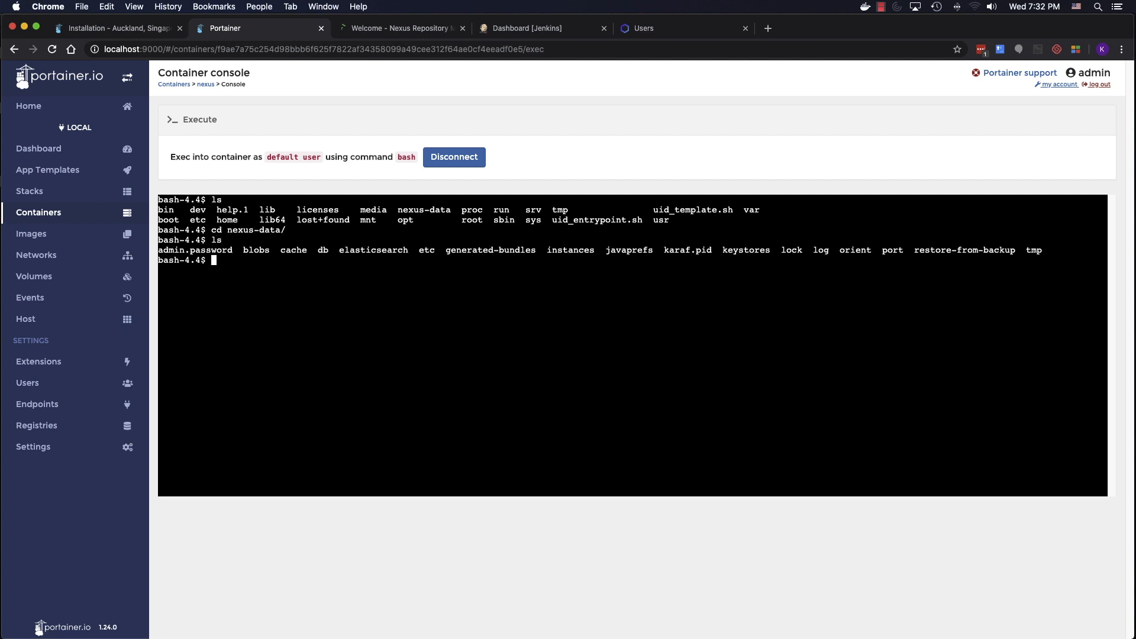
- Print admin.password with cat and copy the password for the Nexus sign-in
text(cat admin)
key(Tab)
key(Return)
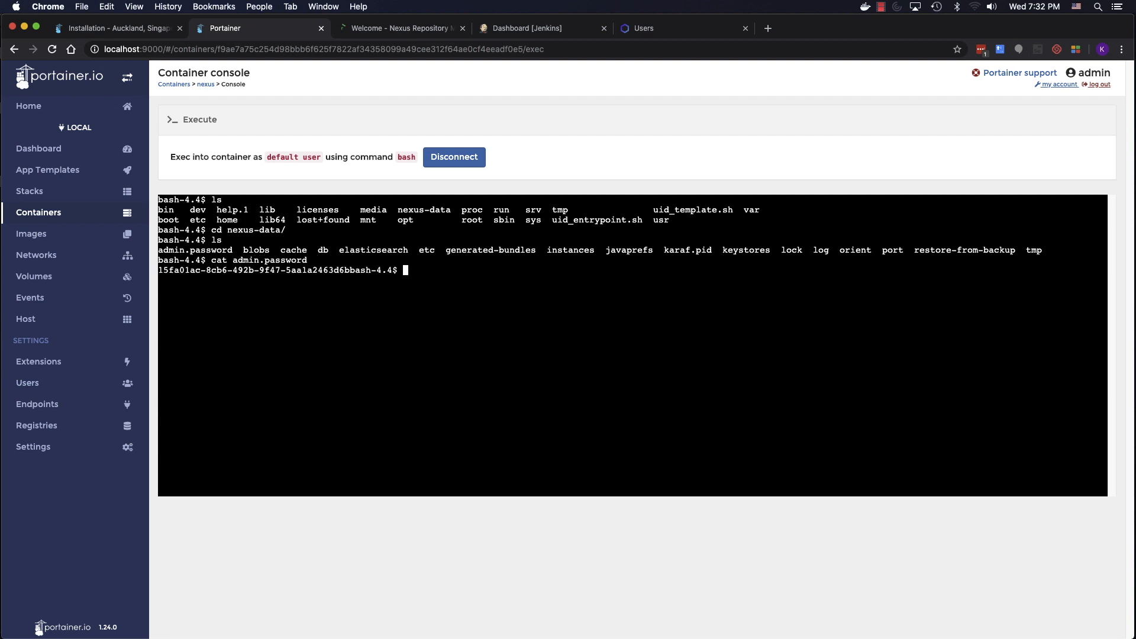
drag(158, 271, 349, 275)
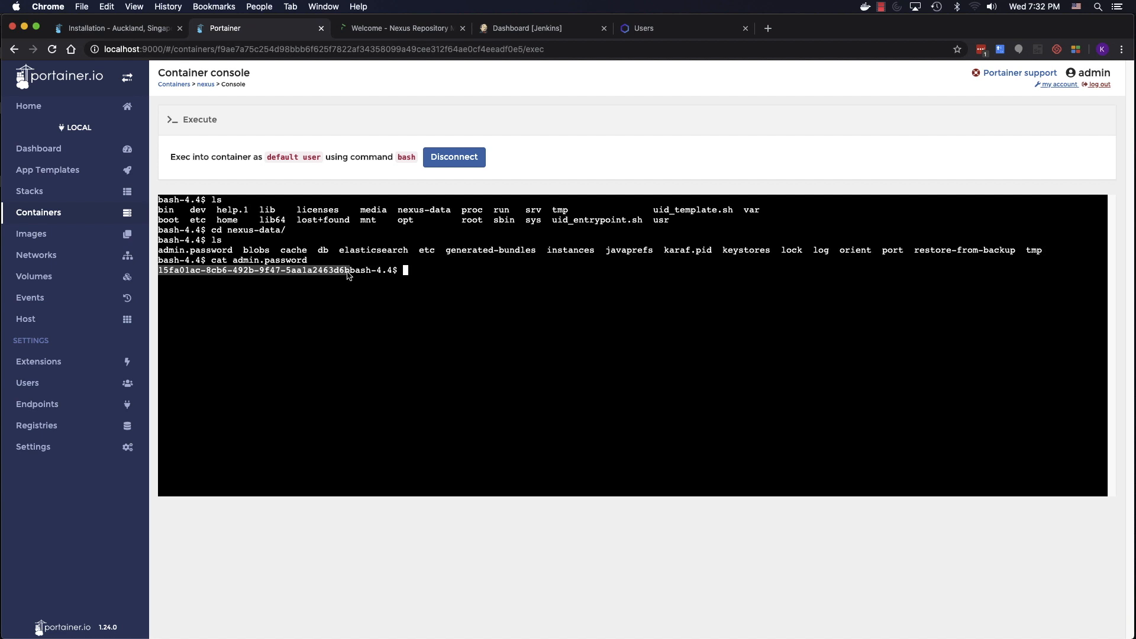
key(super+c)
click(429, 28)
- Sign in to Nexus as admin with the pasted initial password
click(519, 375)
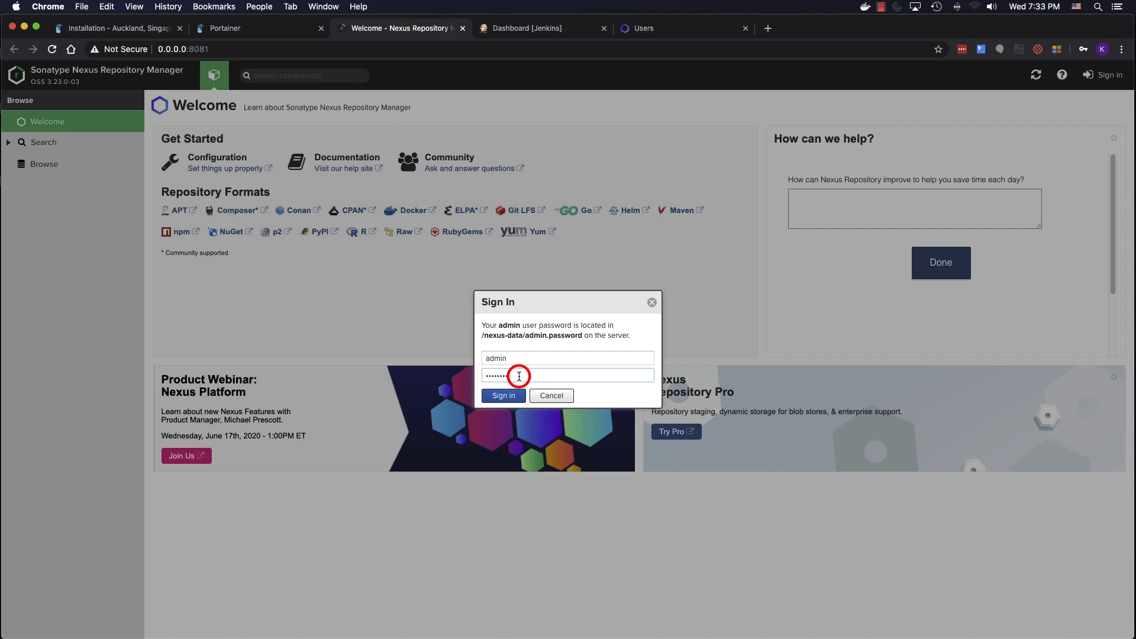
key(super+v)
click(508, 395)
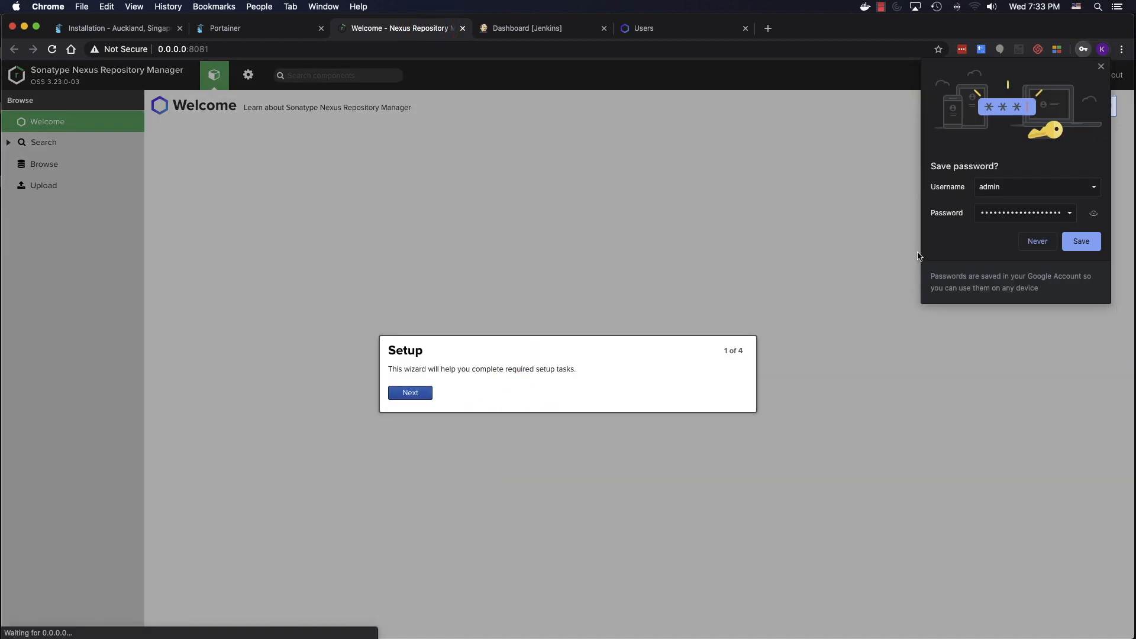
click(1037, 241)
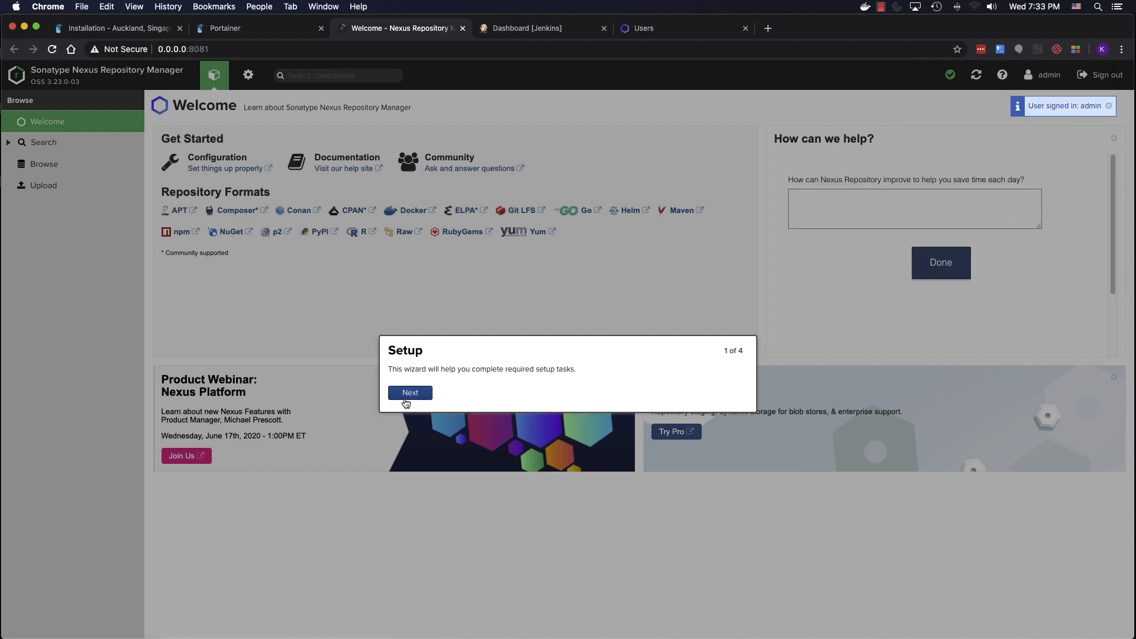
click(409, 393)
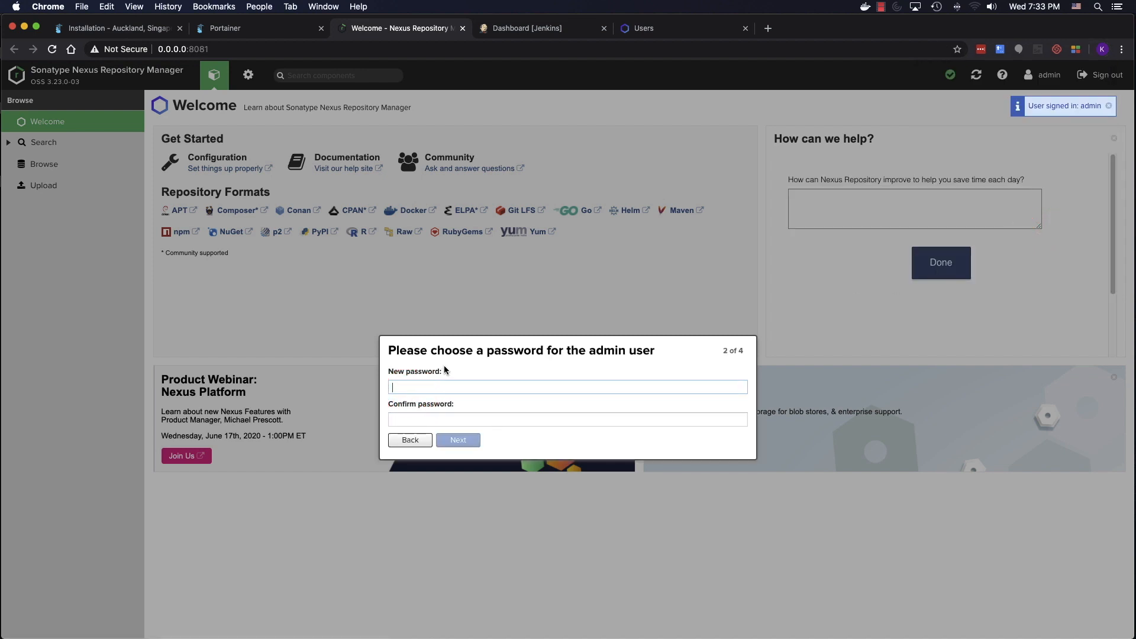
- Set a new admin password, disable anonymous access, and finish the setup wizard
text(admin1)
click(392, 419)
text(admin12345)
click(460, 443)
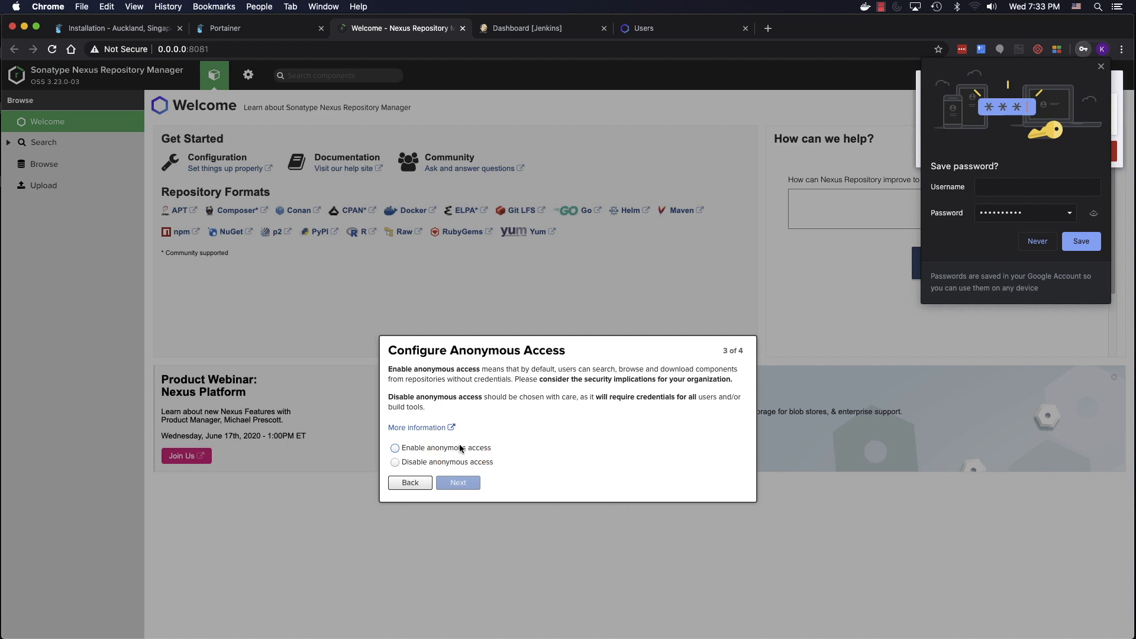
click(462, 462)
click(470, 482)
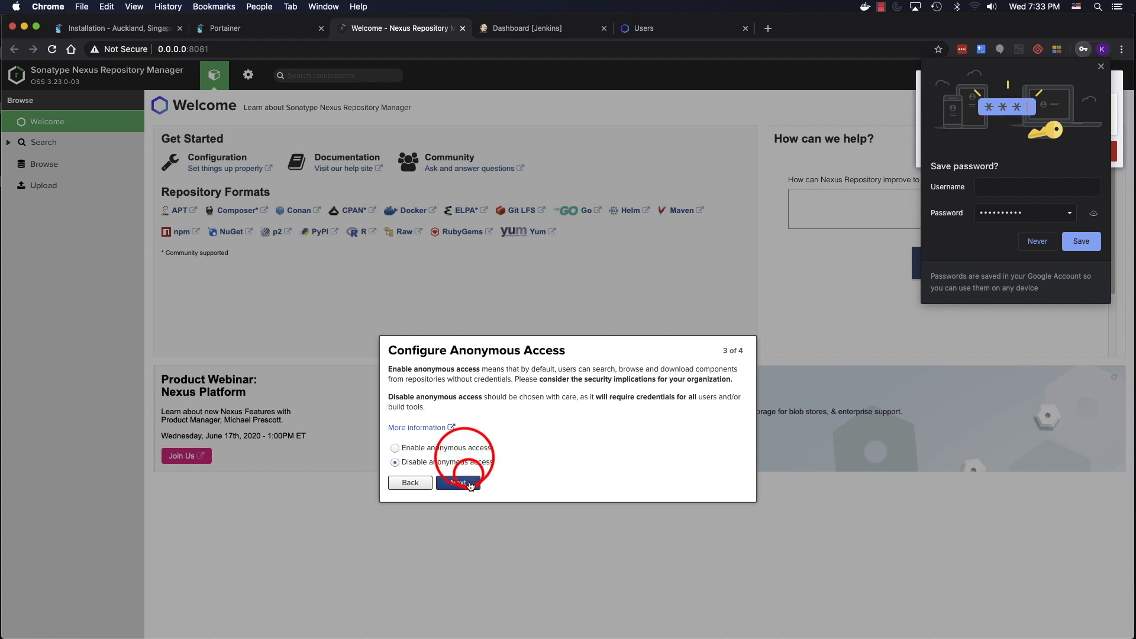
click(410, 399)
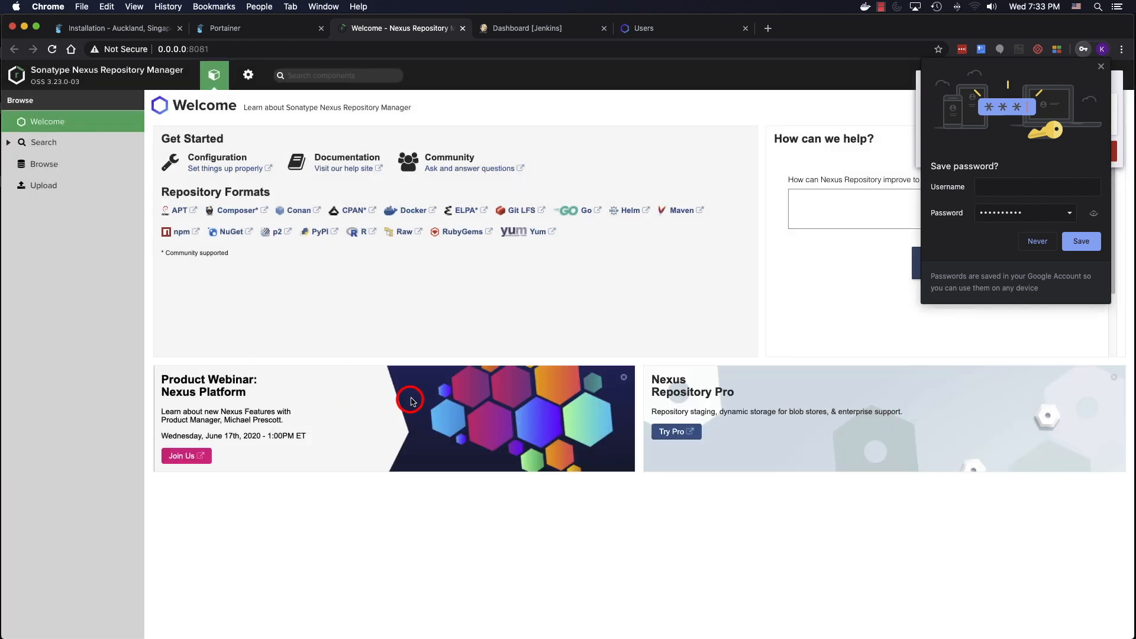
click(1028, 241)
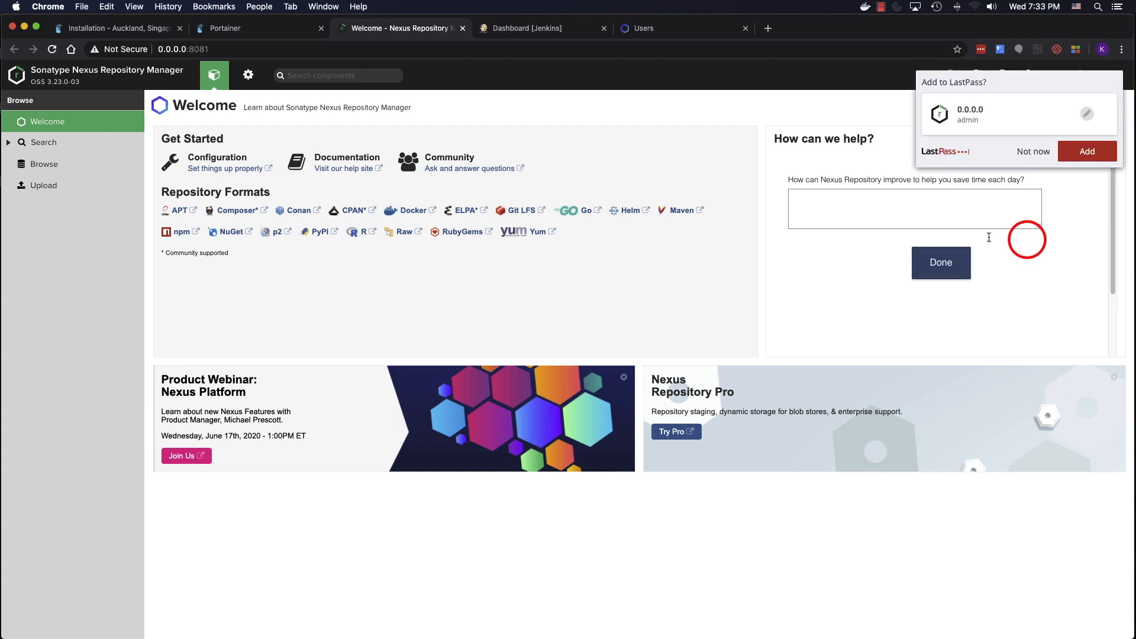
click(1029, 149)
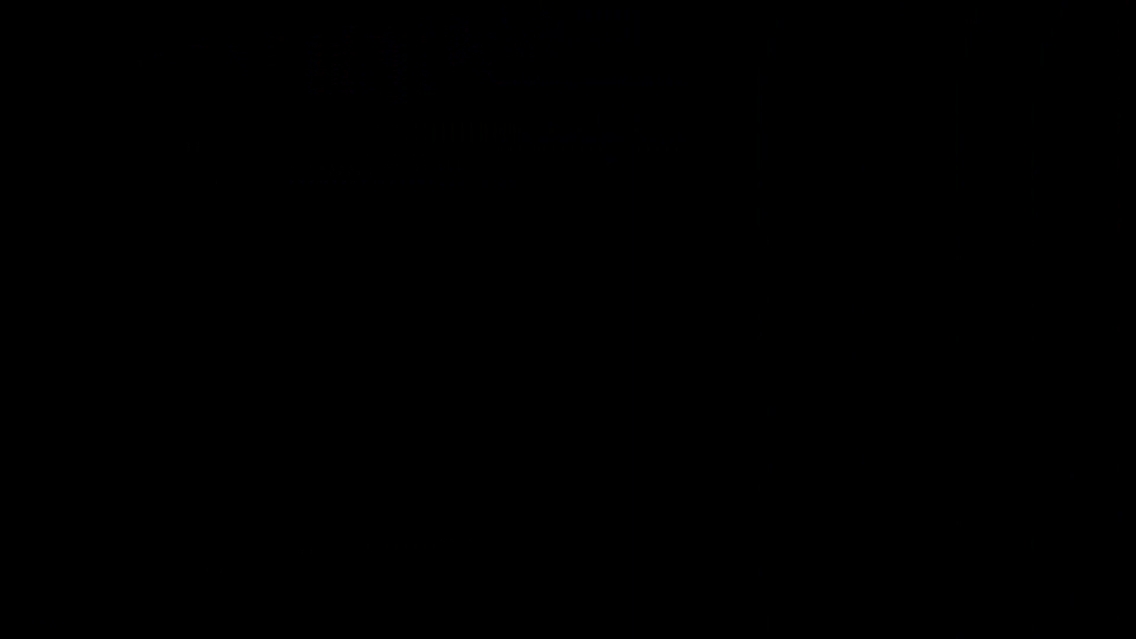
- Open the Gitlab CE template and name the container gitlab
scroll(421, 243, down, 8)
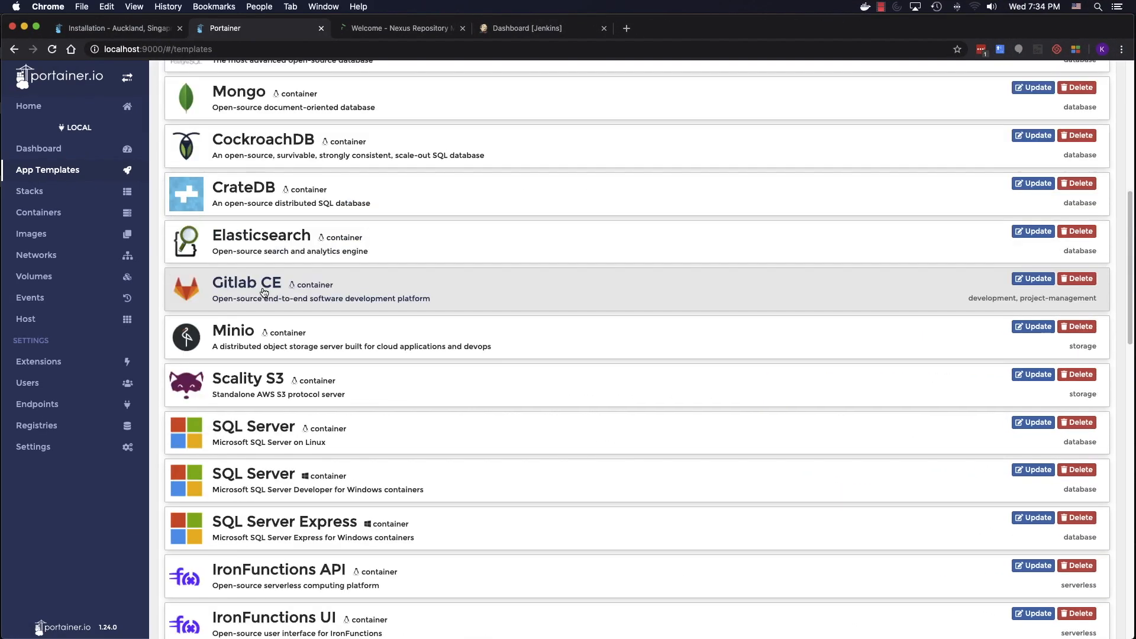
click(264, 292)
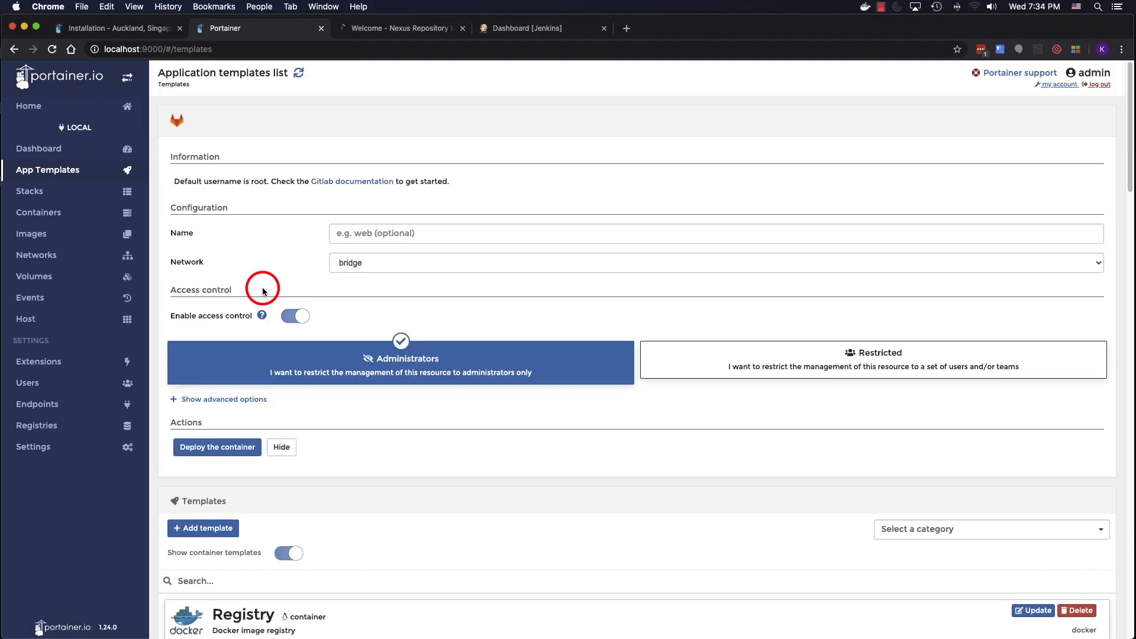
click(343, 233)
text(git)
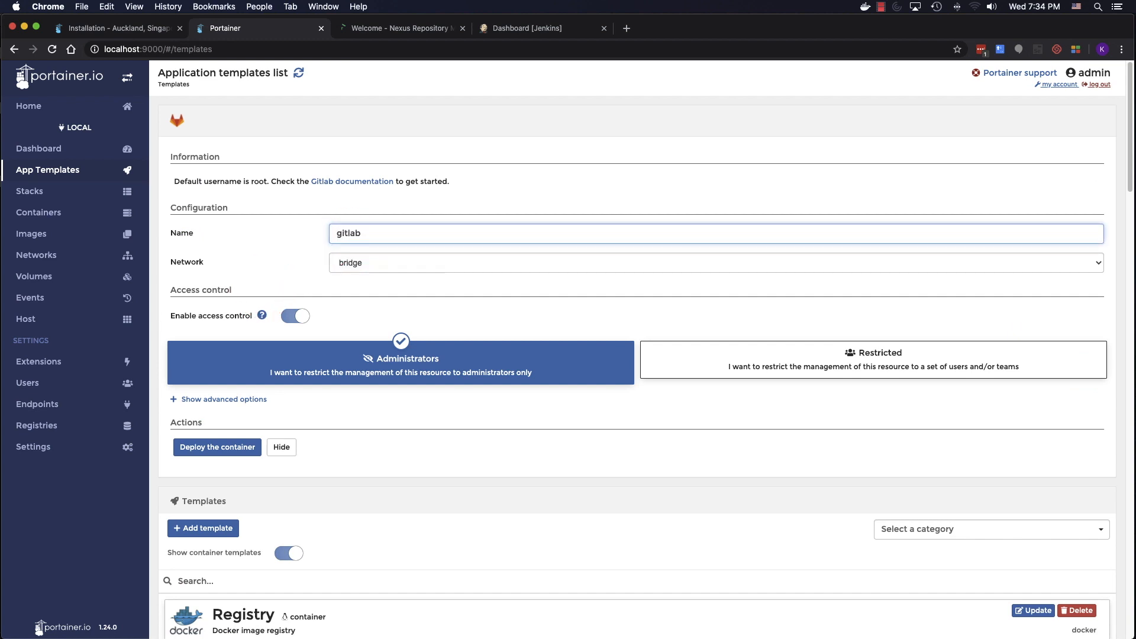
text(lab)
- Map host ports 8082, 80443 and 2022, deploy, and view the container list
click(222, 399)
click(340, 466)
text(8082)
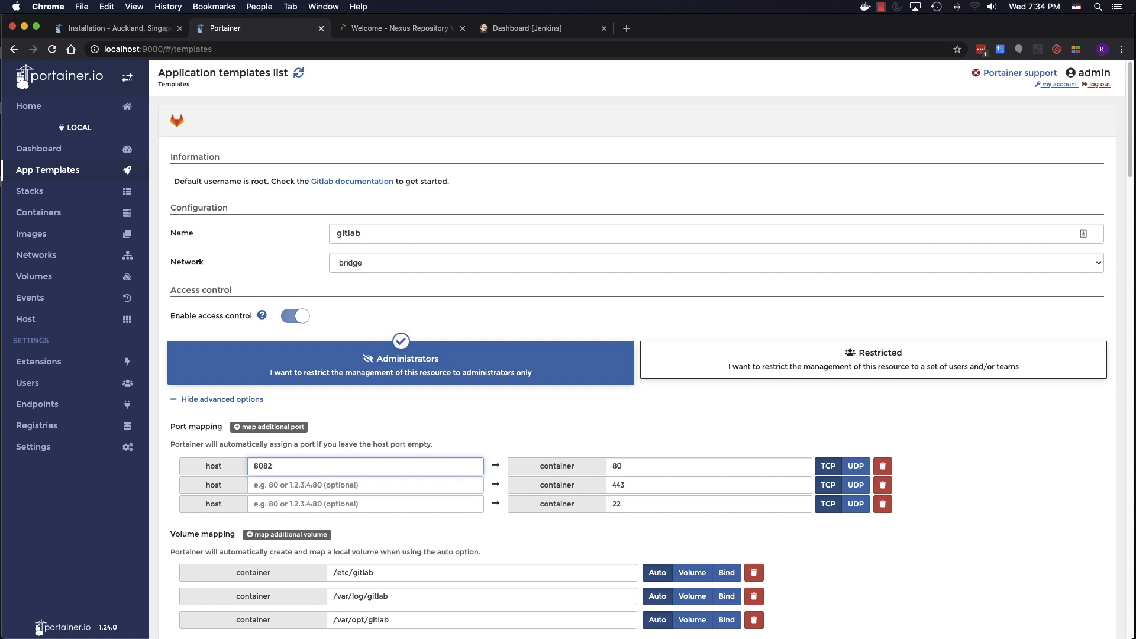
click(293, 485)
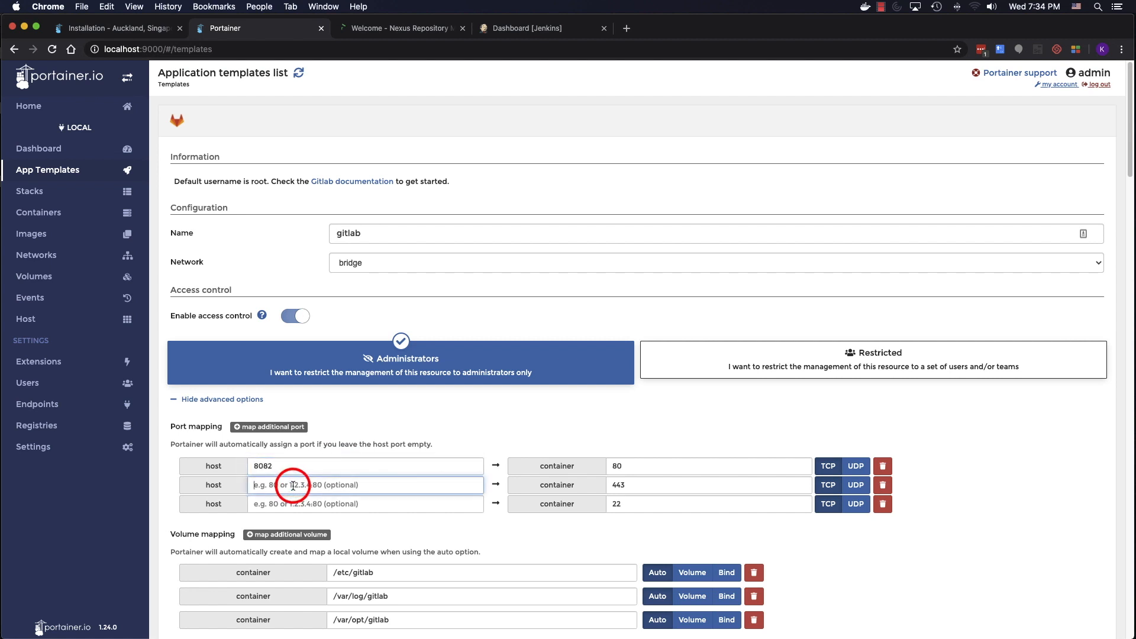
text(80443)
click(281, 504)
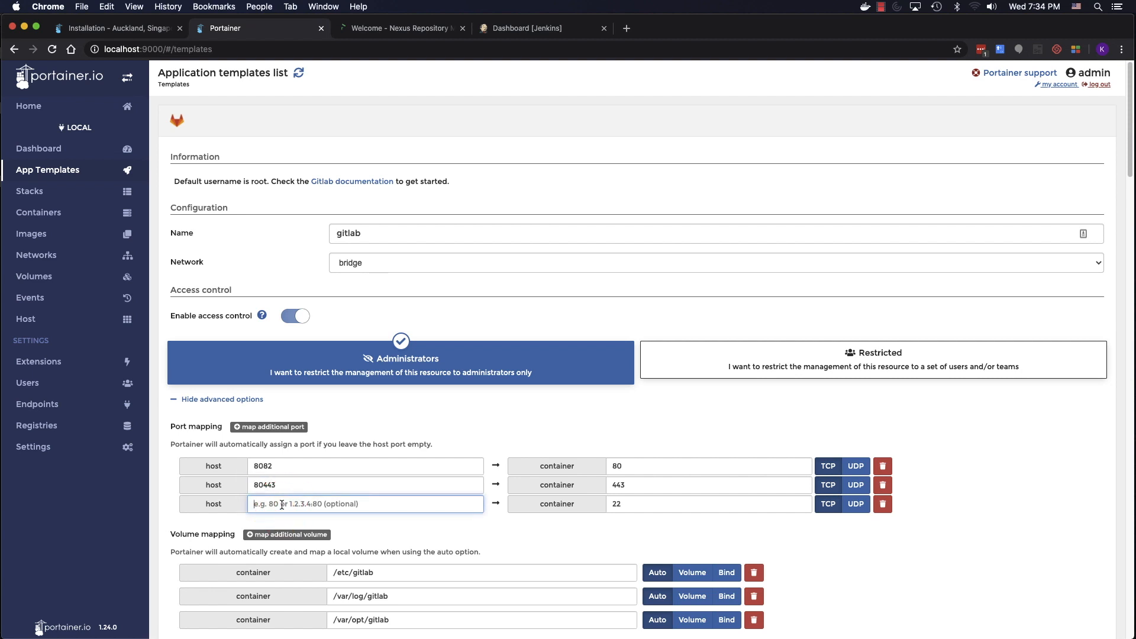
text(2022)
scroll(325, 484, down, 6)
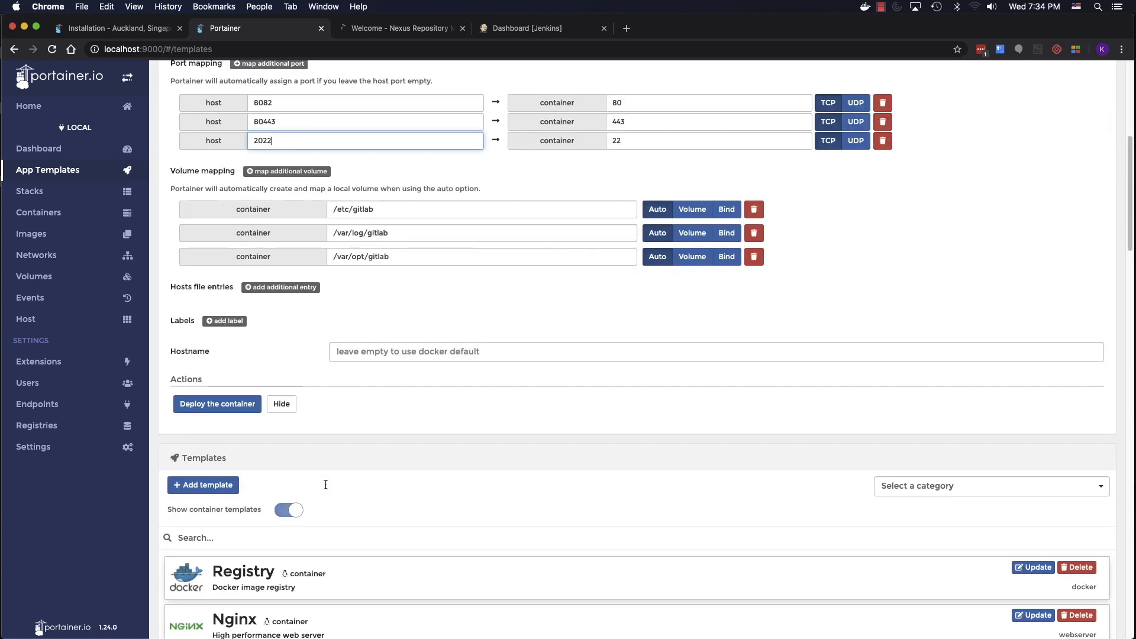
click(237, 406)
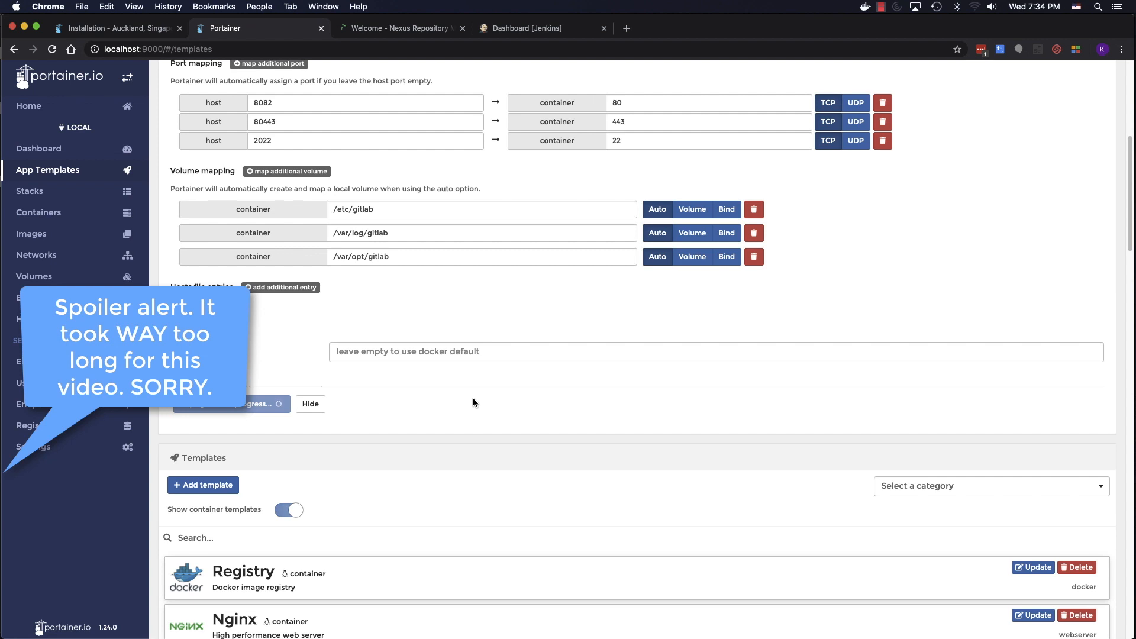
click(63, 214)
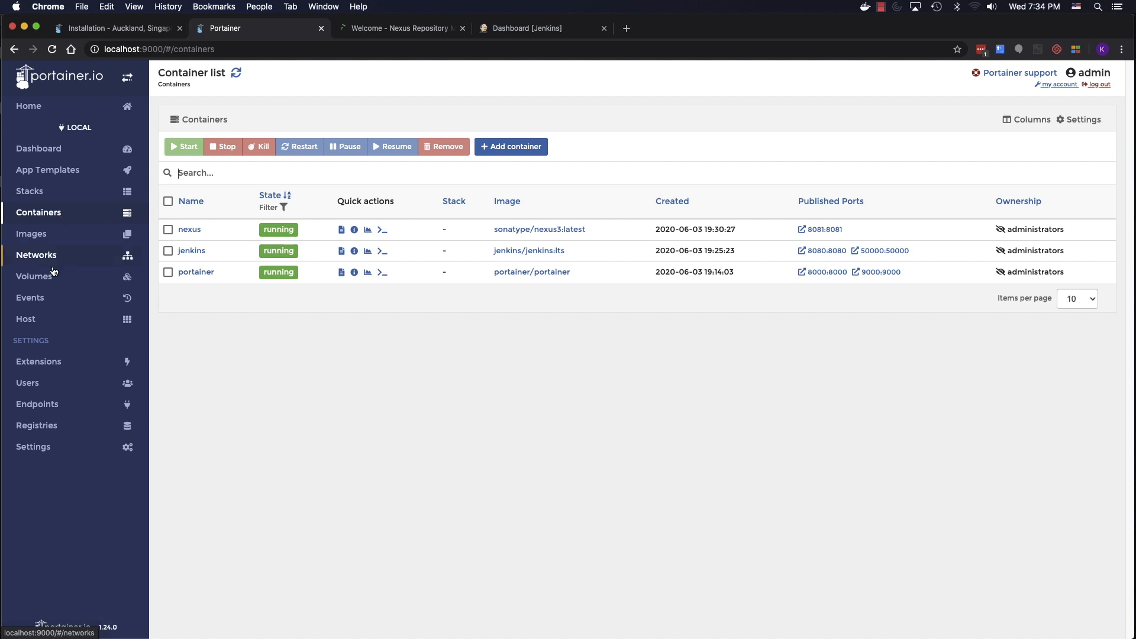
click(41, 299)
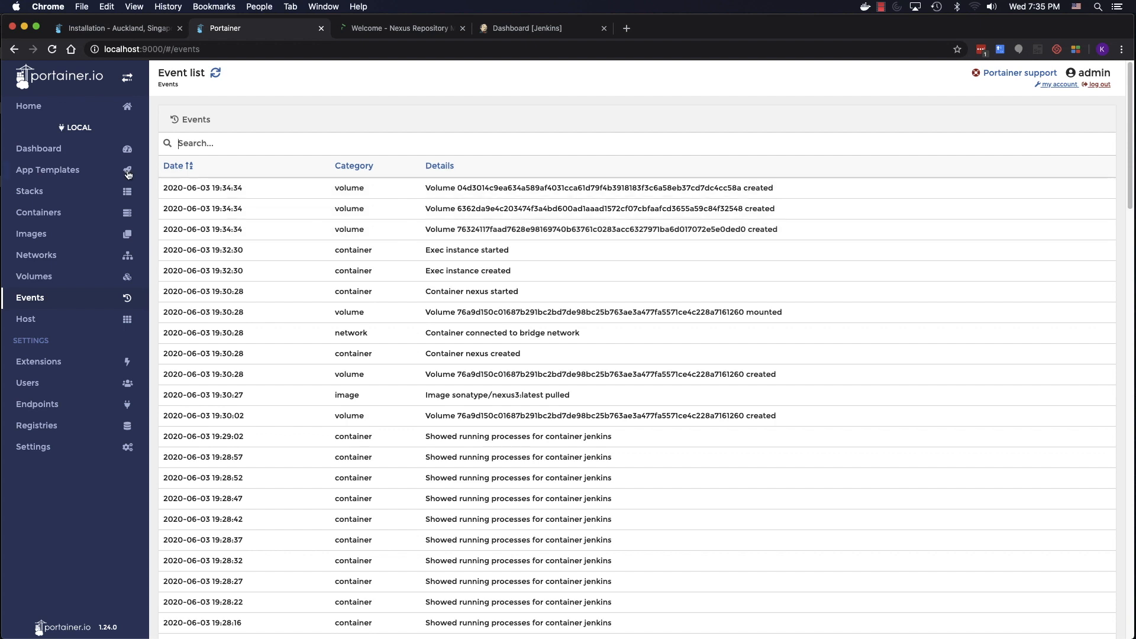
click(60, 214)
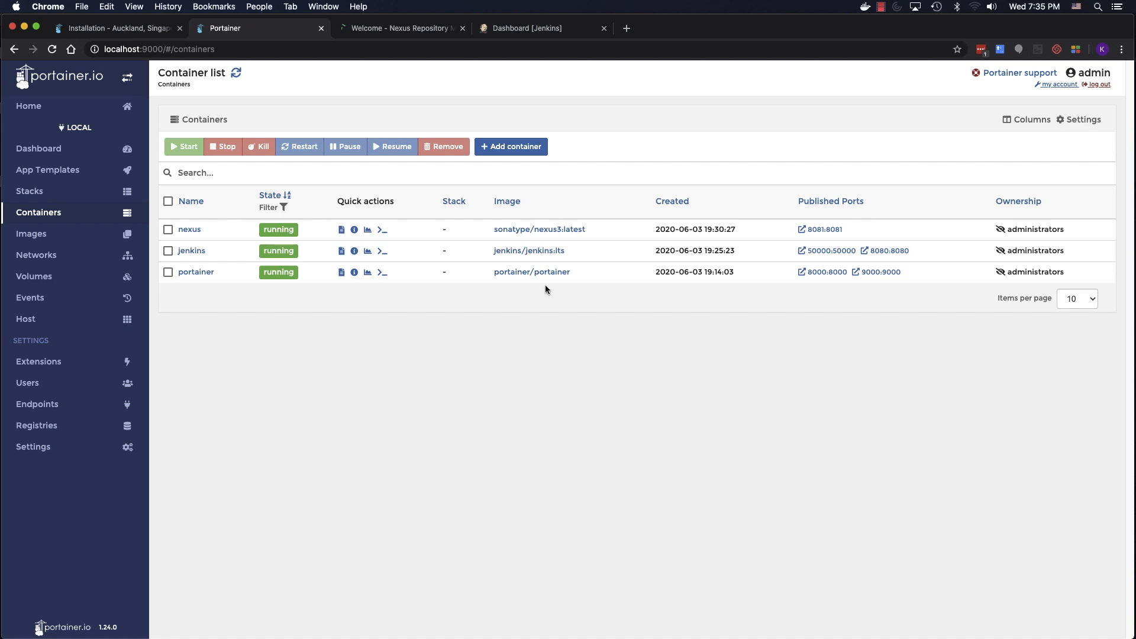
- Search Docker Hub for tk4 and copy the skunklabz/tk4-hercules image name from its pull command
click(627, 28)
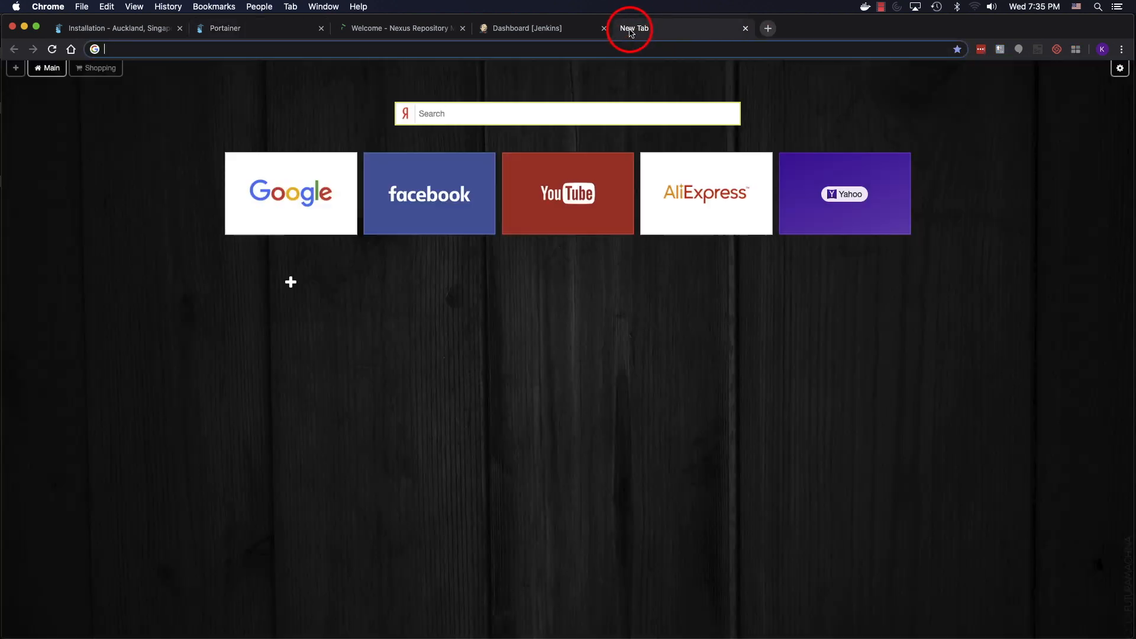
text(hub)
key(Return)
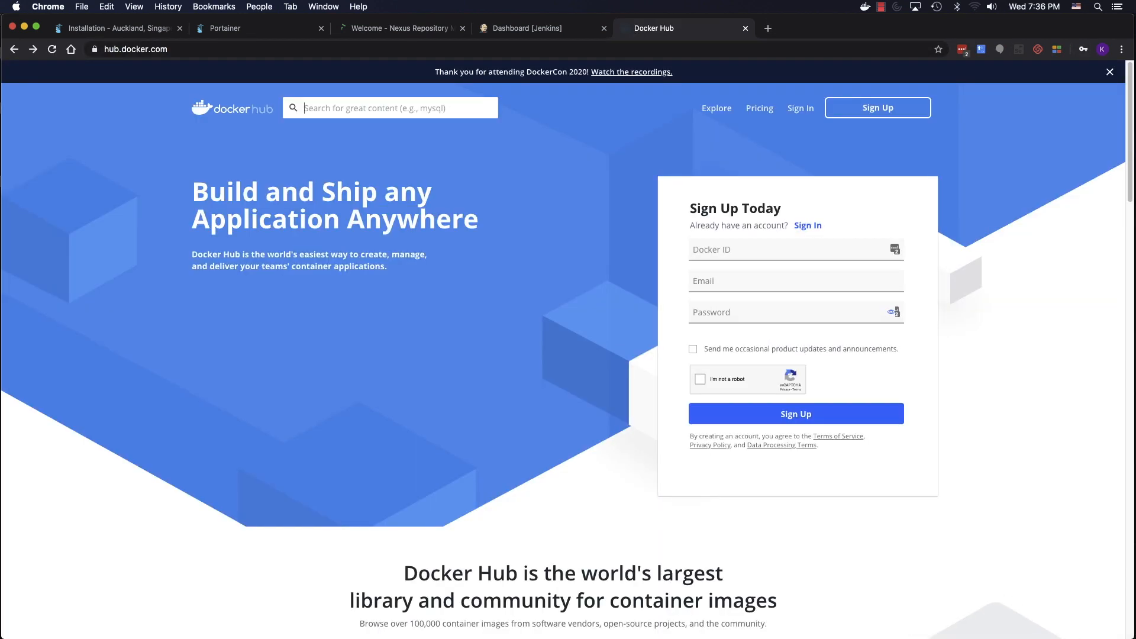
text(tk4)
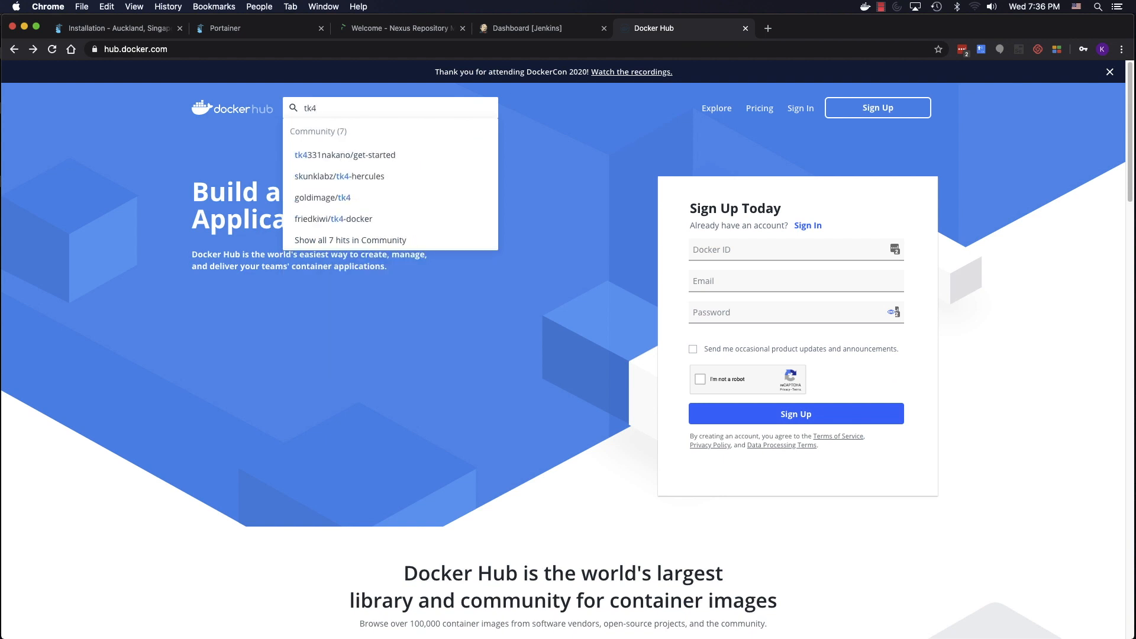
click(313, 181)
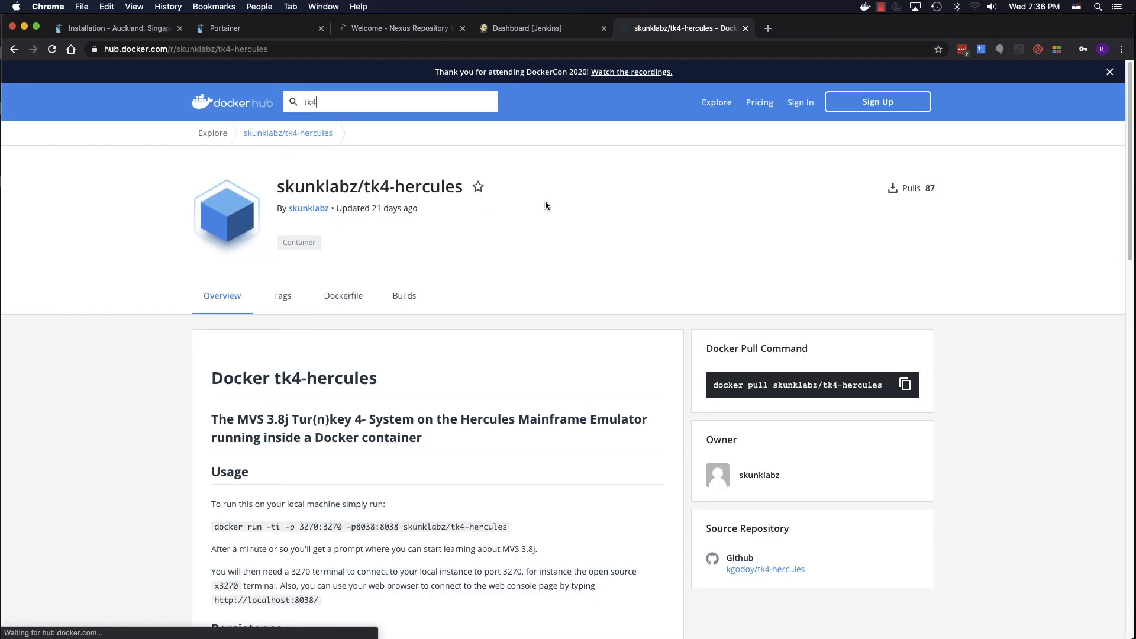
drag(774, 384, 884, 384)
key(super+c)
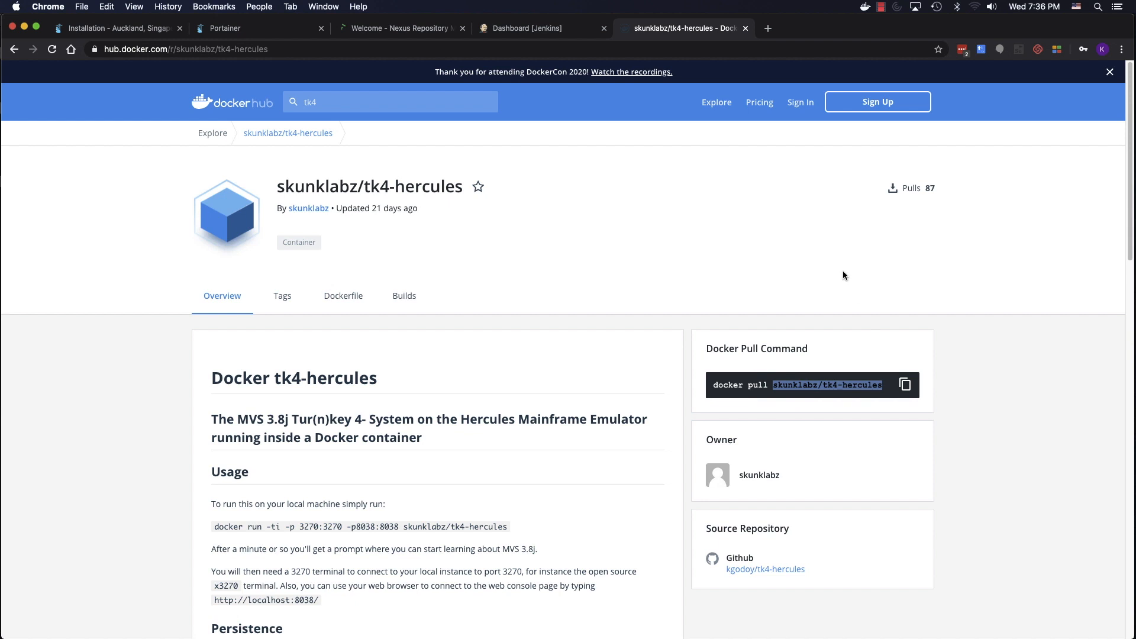
click(259, 30)
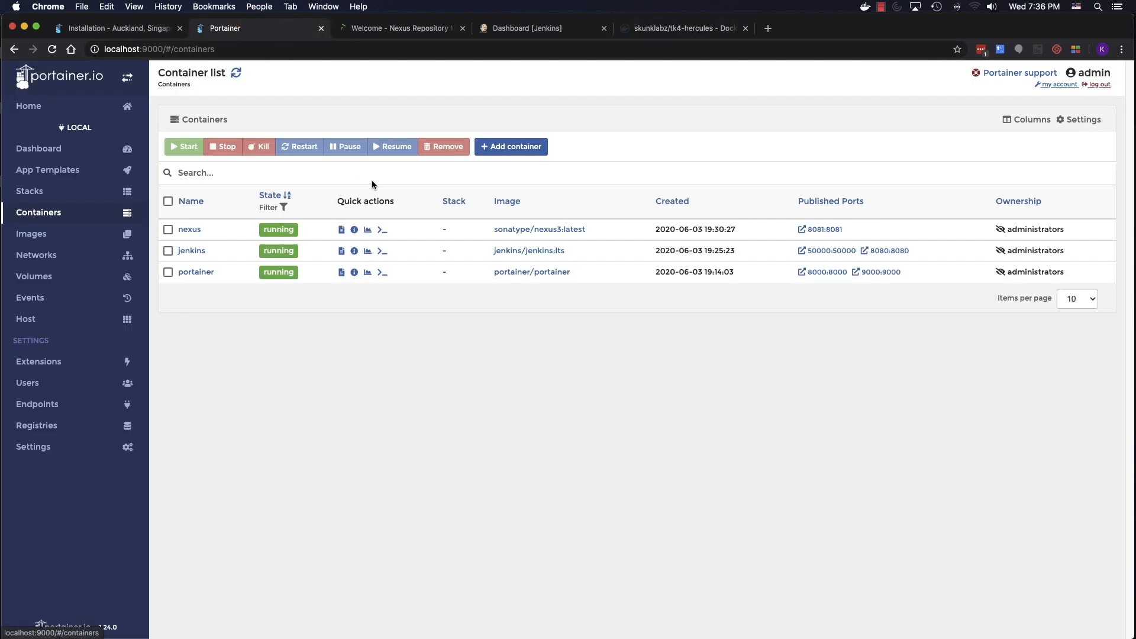
- Add a new container named tk4 using the pasted skunklabz/tk4-hercules image
click(515, 149)
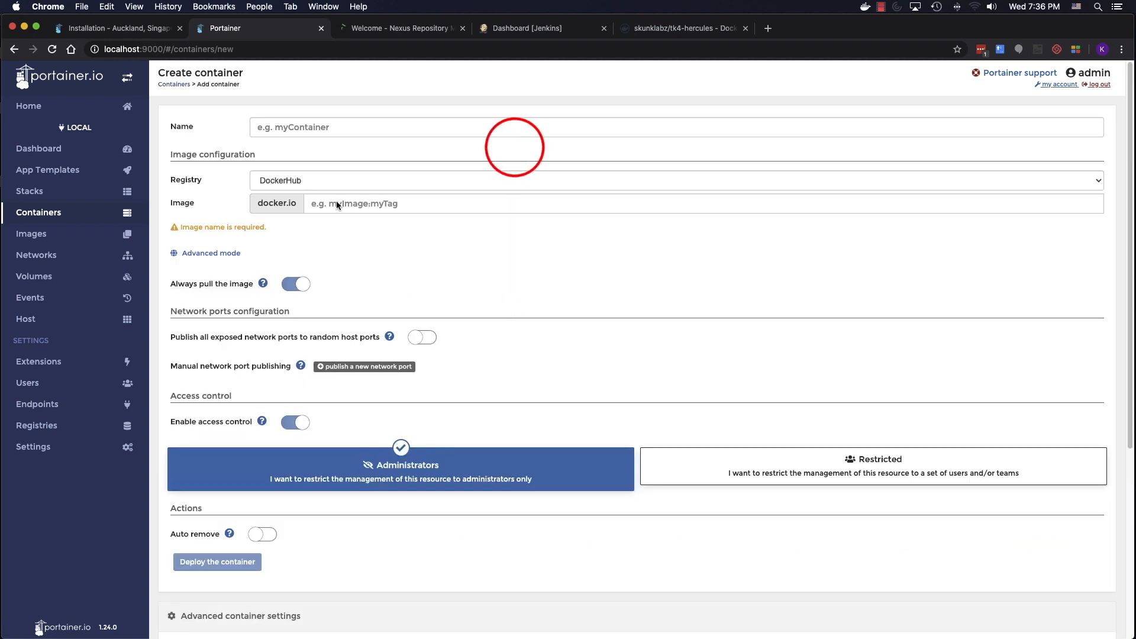
click(309, 130)
text(hercules)
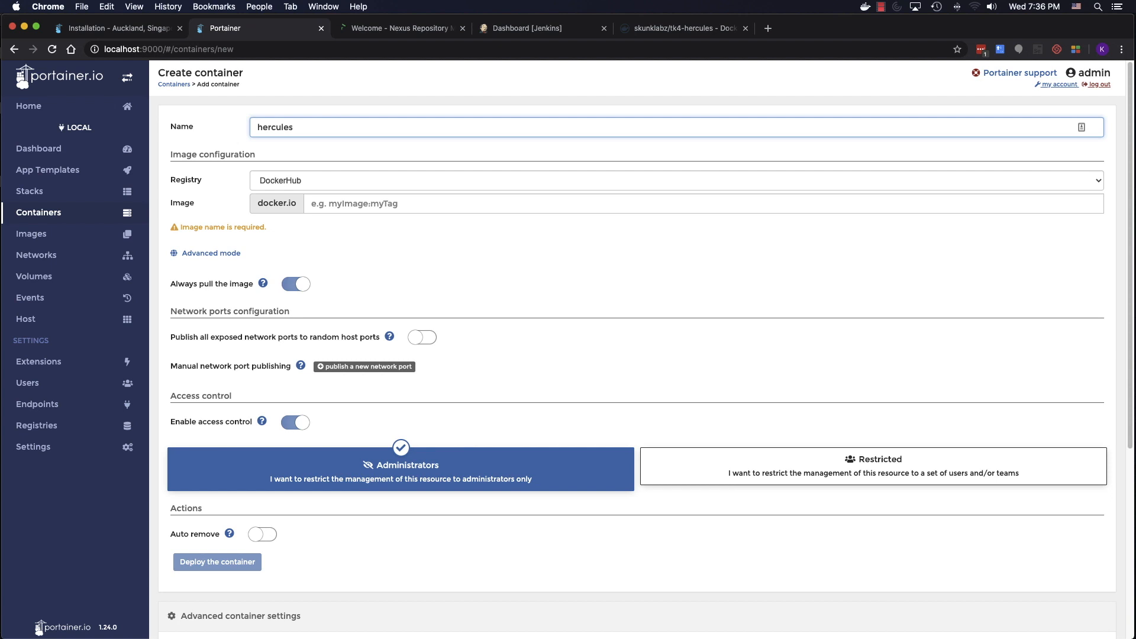
double_click(276, 127)
text(tk)
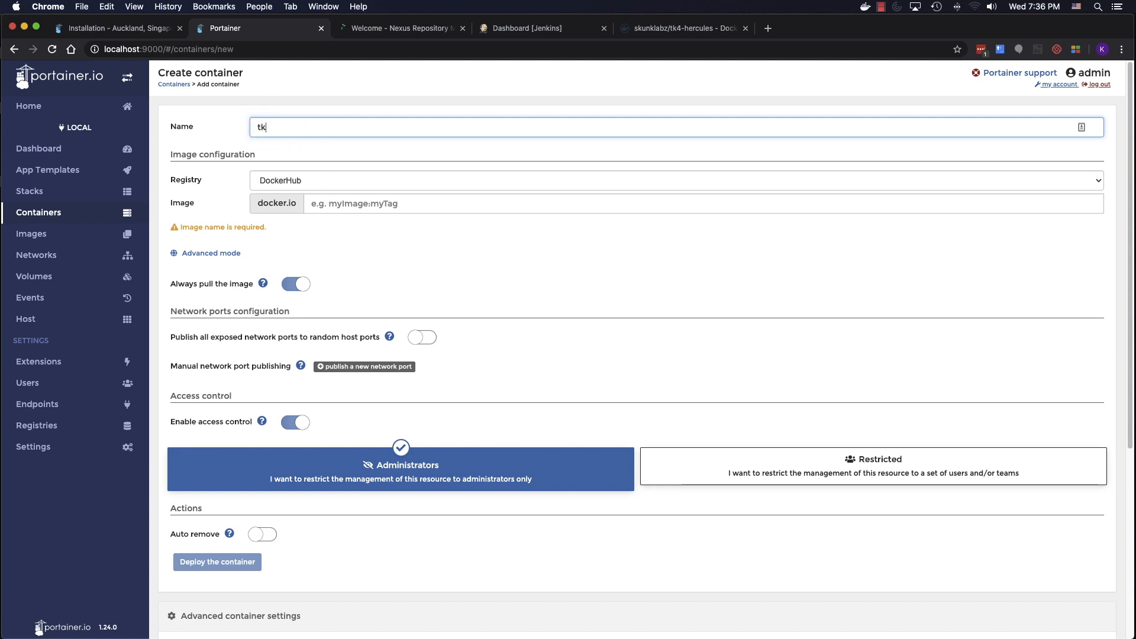
text(4)
click(305, 203)
key(super+v)
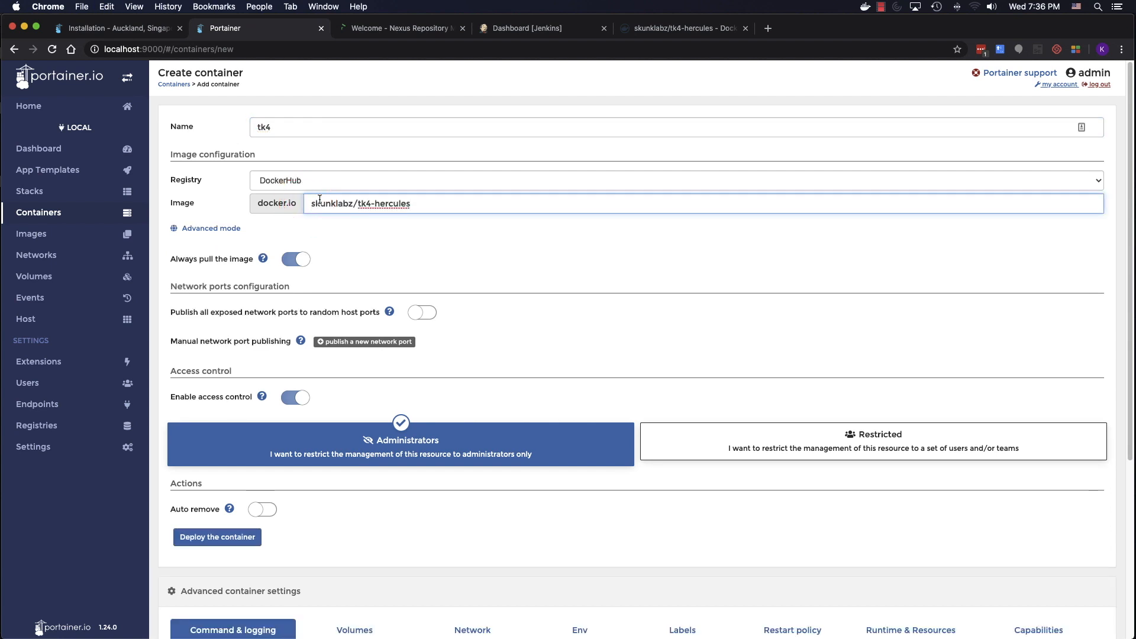
- Publish port mappings 8038:8038 and 3270:3270 and deploy the tk4 container
click(376, 342)
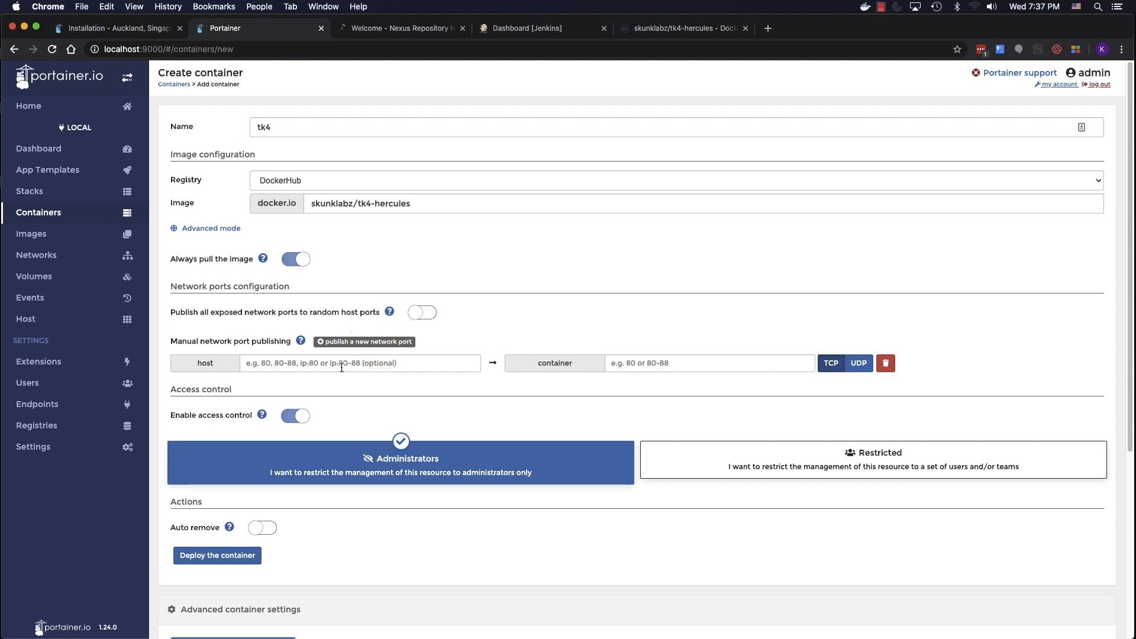
click(341, 368)
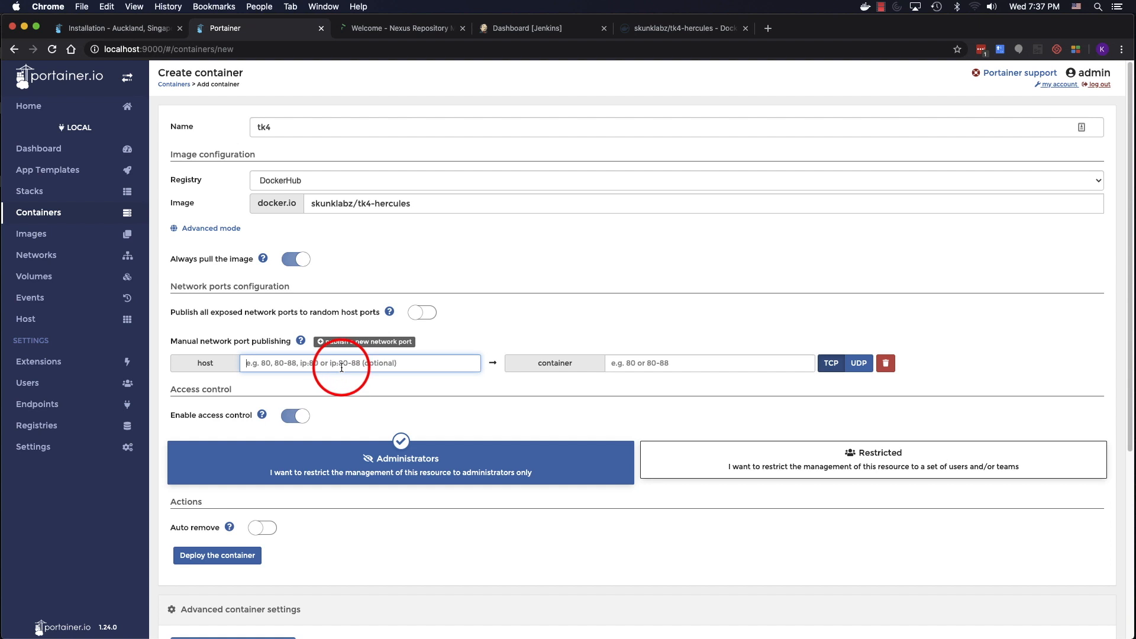
text(8038)
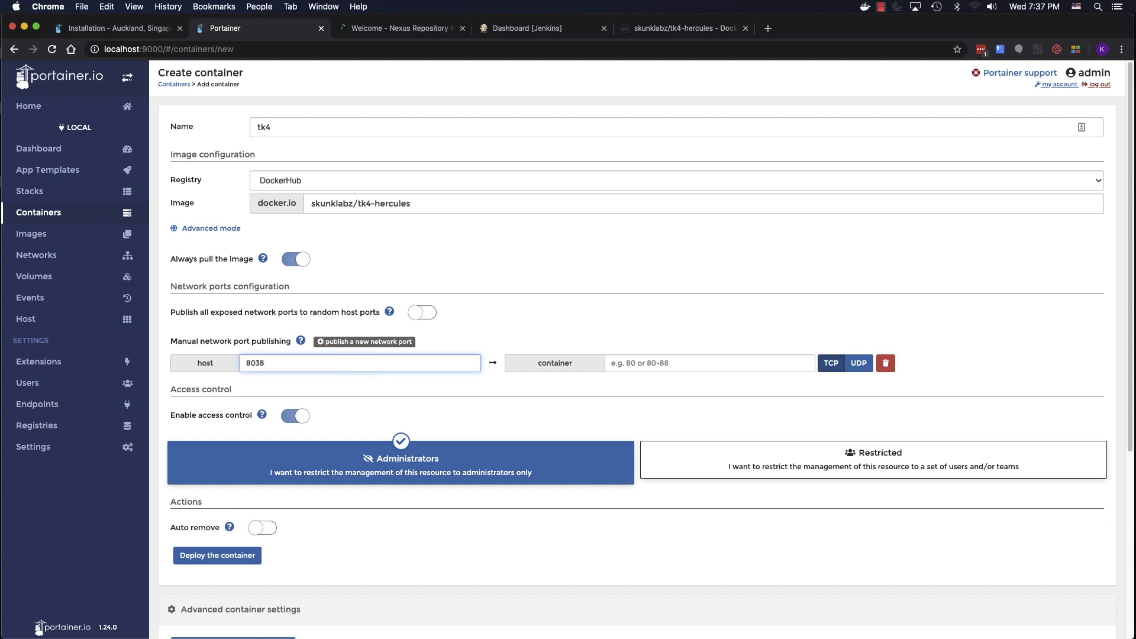
click(616, 366)
text(8038)
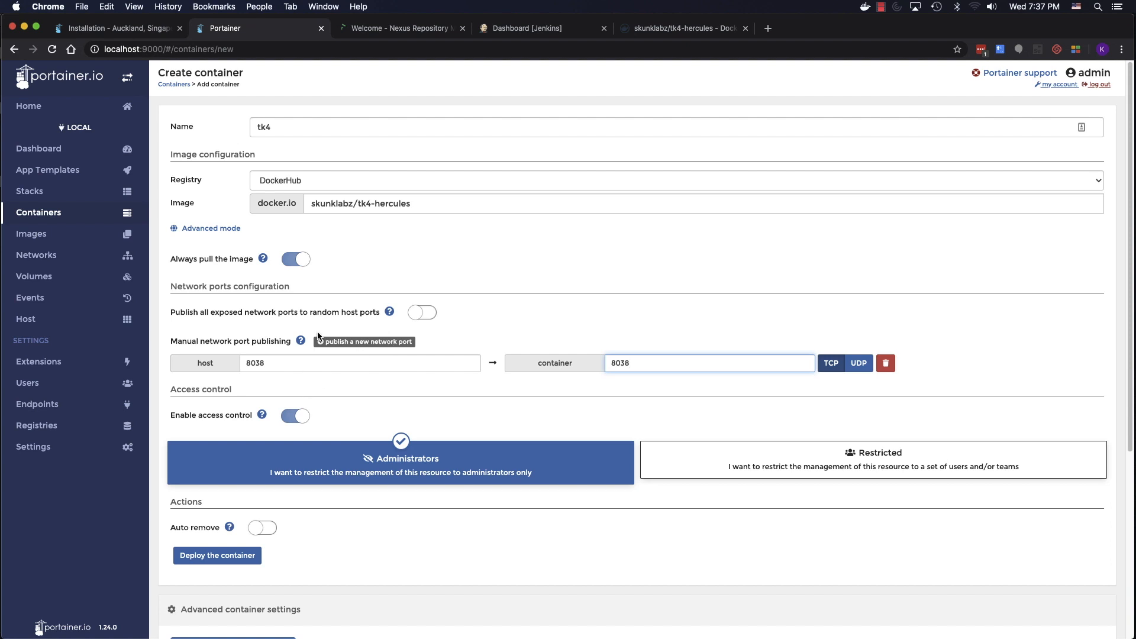
click(330, 342)
click(323, 381)
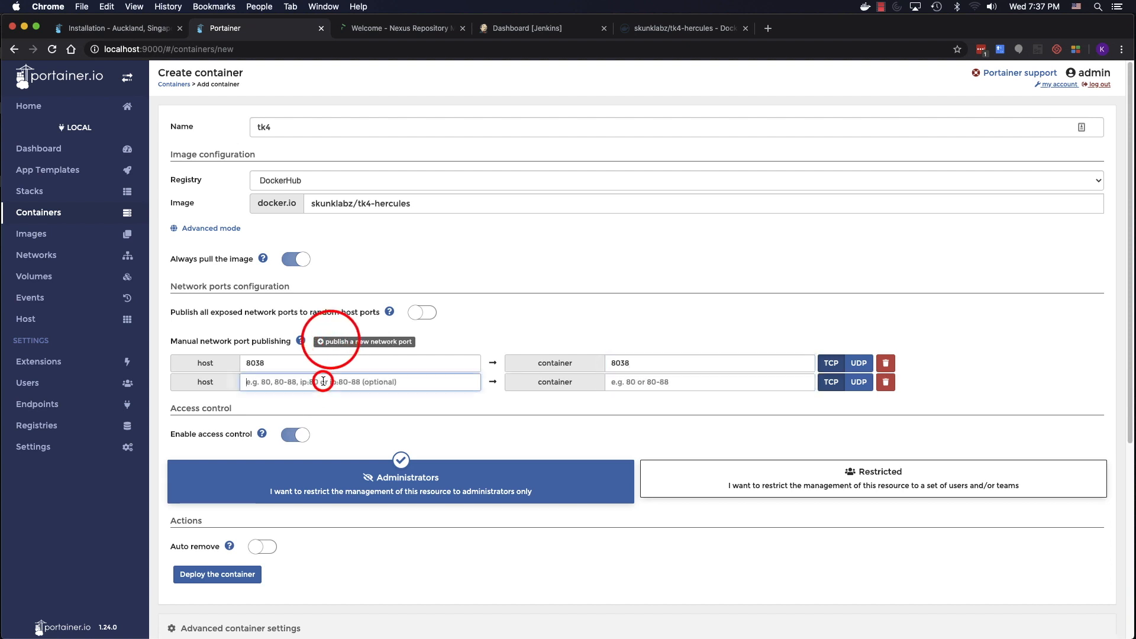
text(3270)
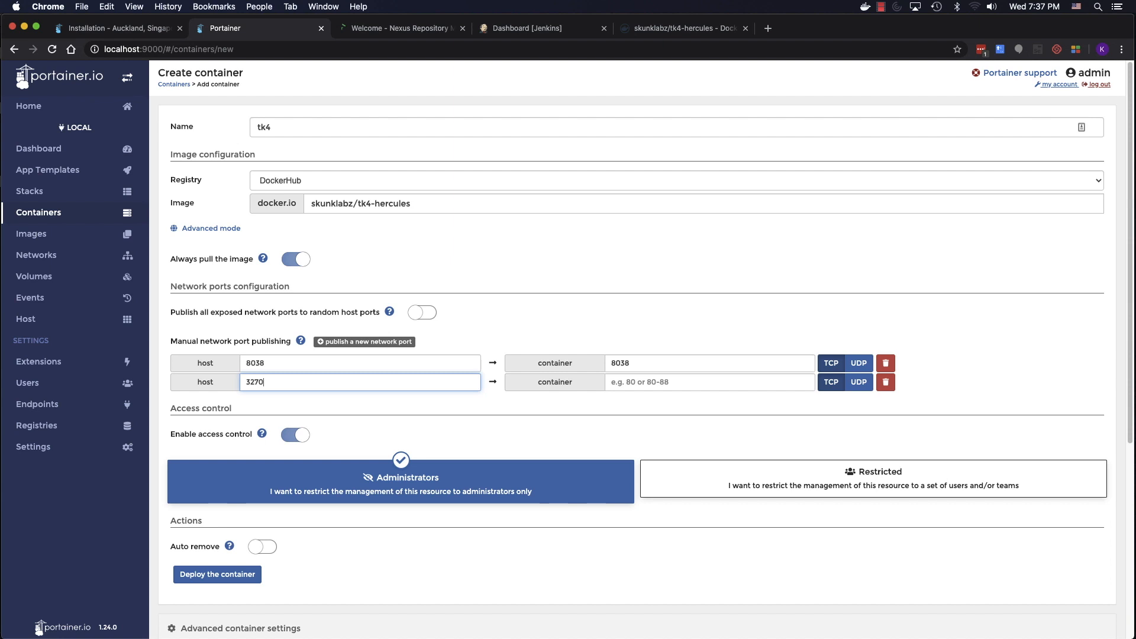
click(630, 381)
text(3270)
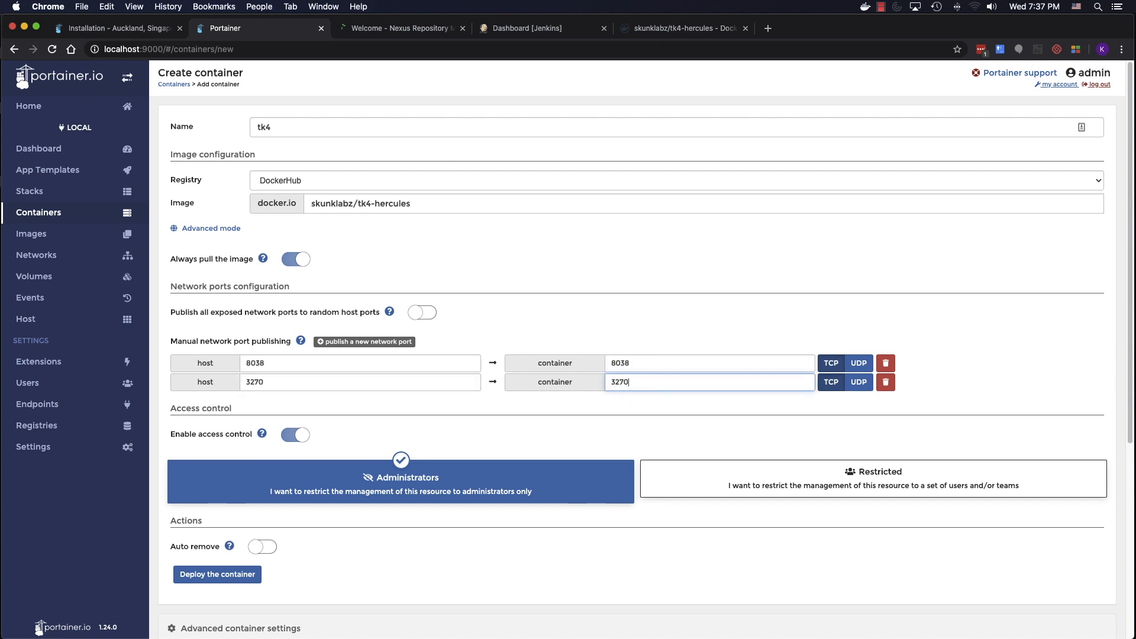
click(245, 578)
click(768, 29)
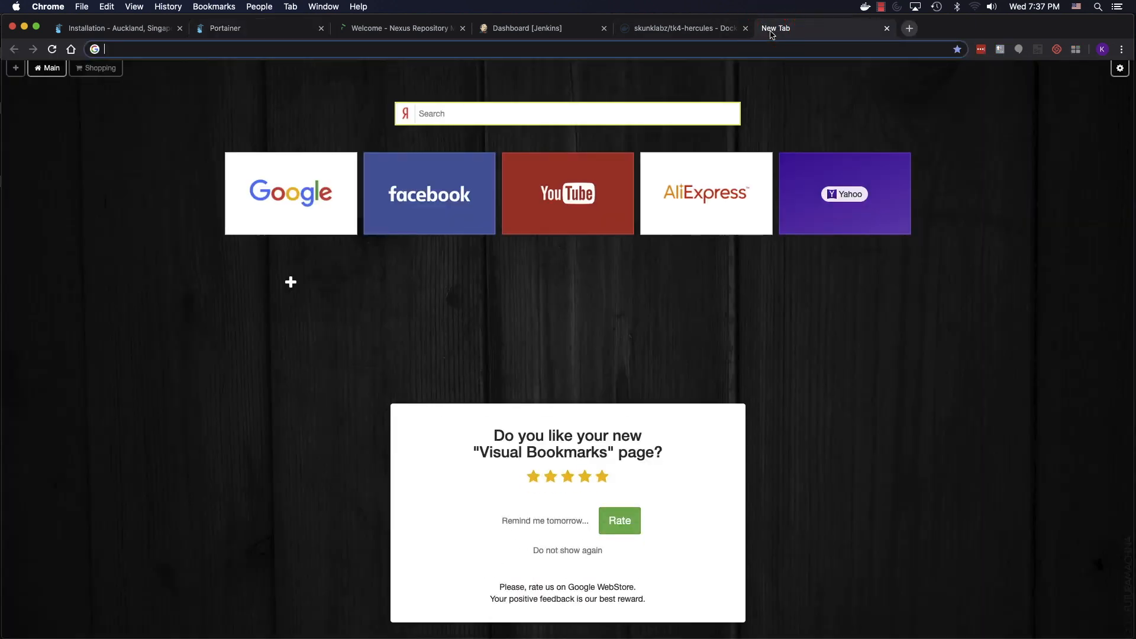
- Search the web for 'github docker-compose' and open the dockersamples example-voting-app repository
text(github )
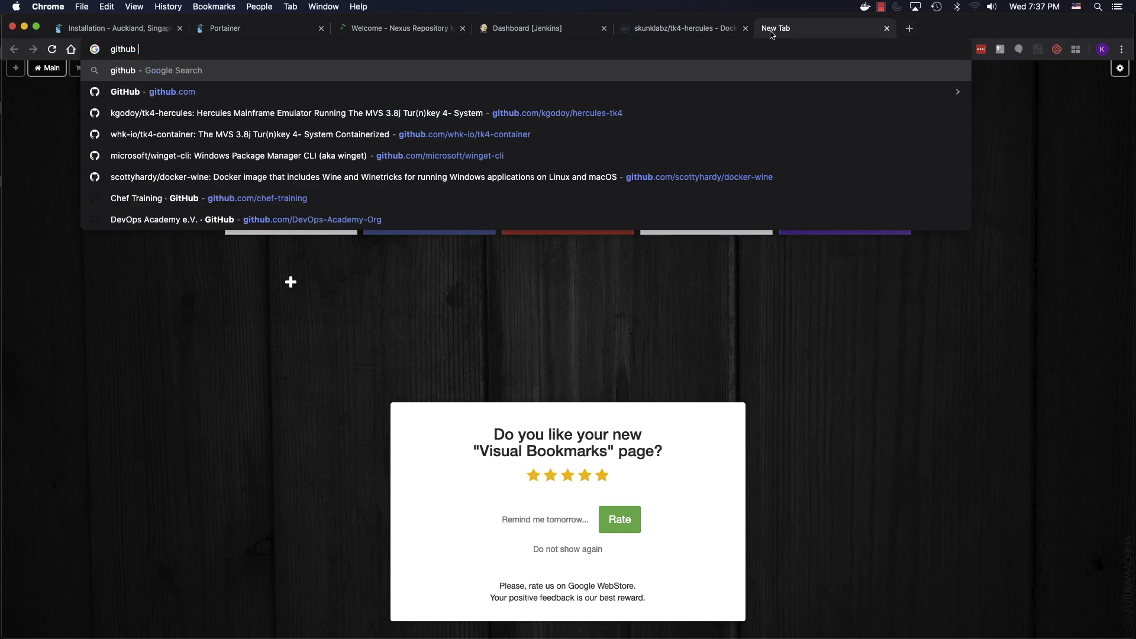
text(d)
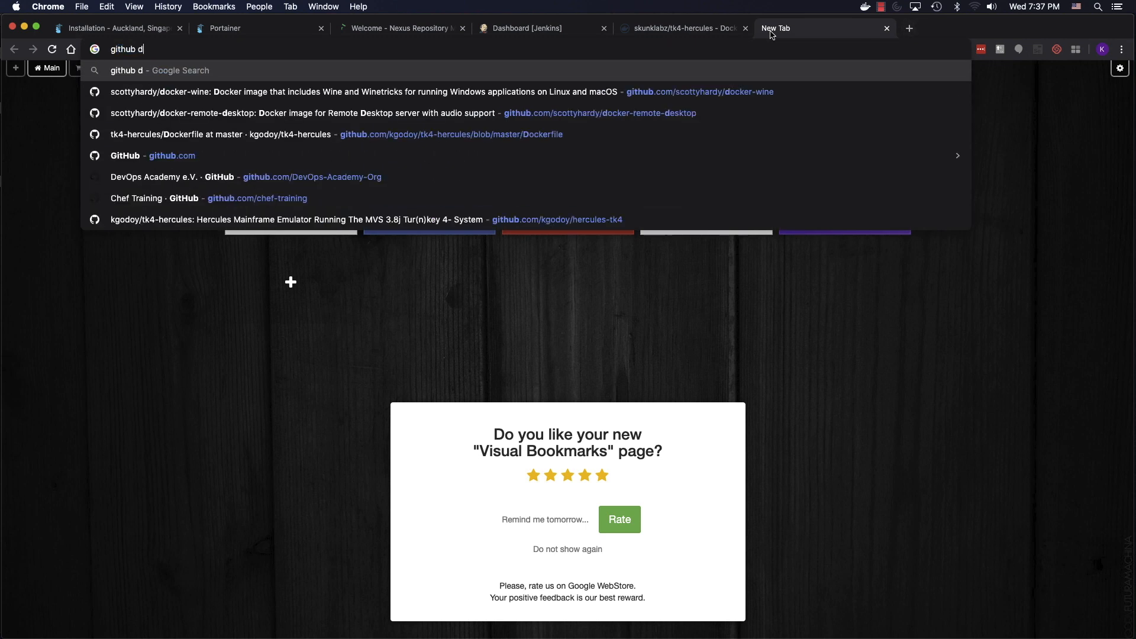
text(ocker-compose)
key(Return)
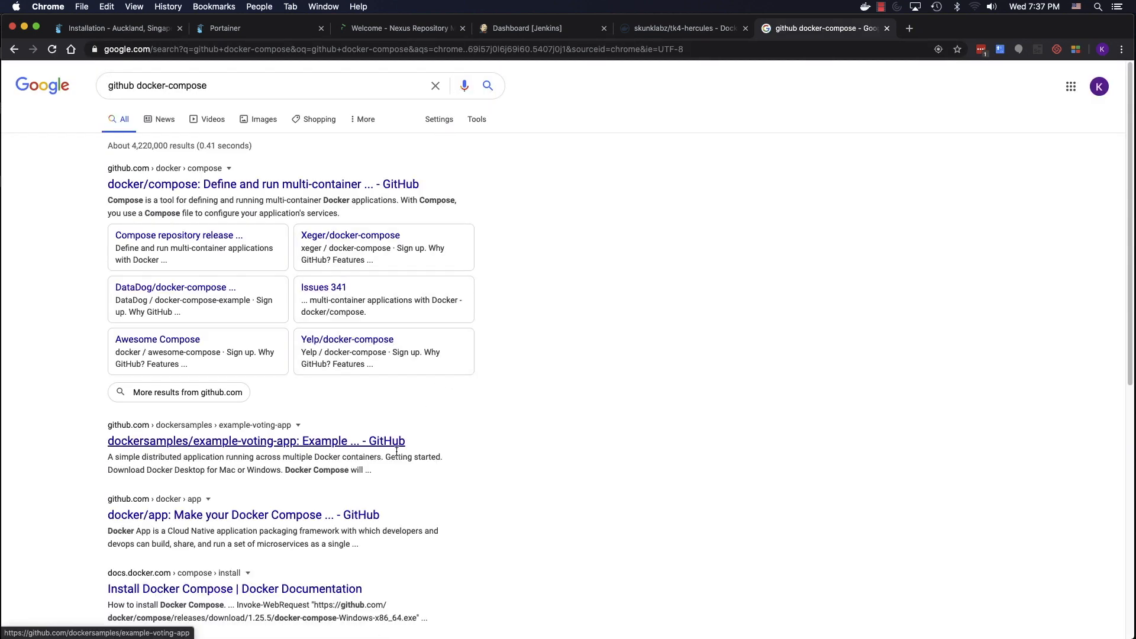
click(372, 516)
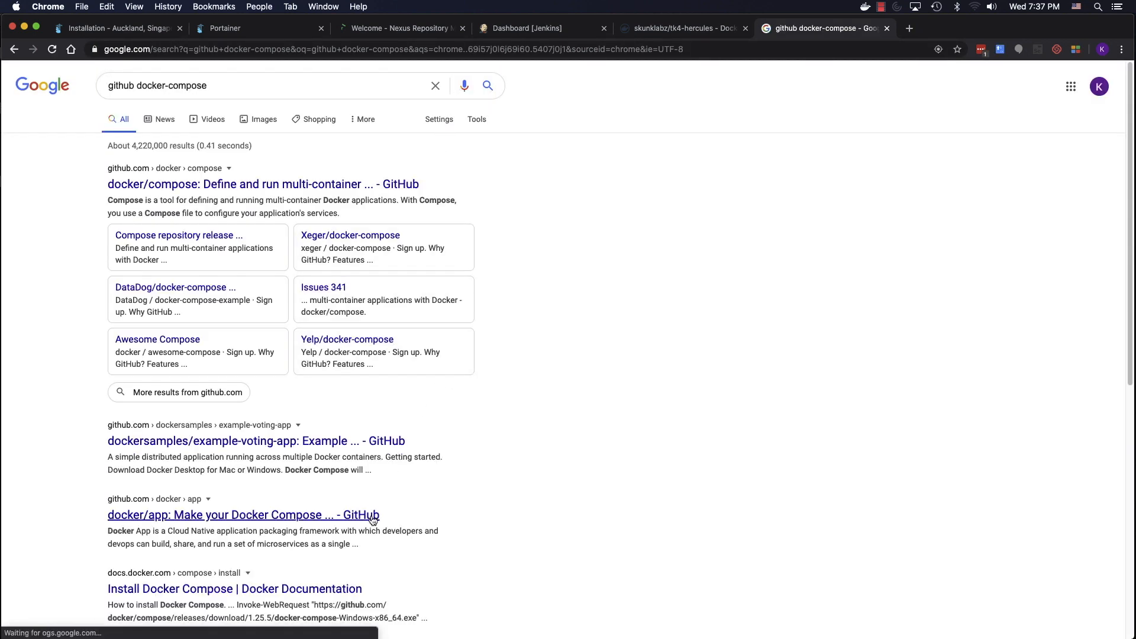
click(371, 439)
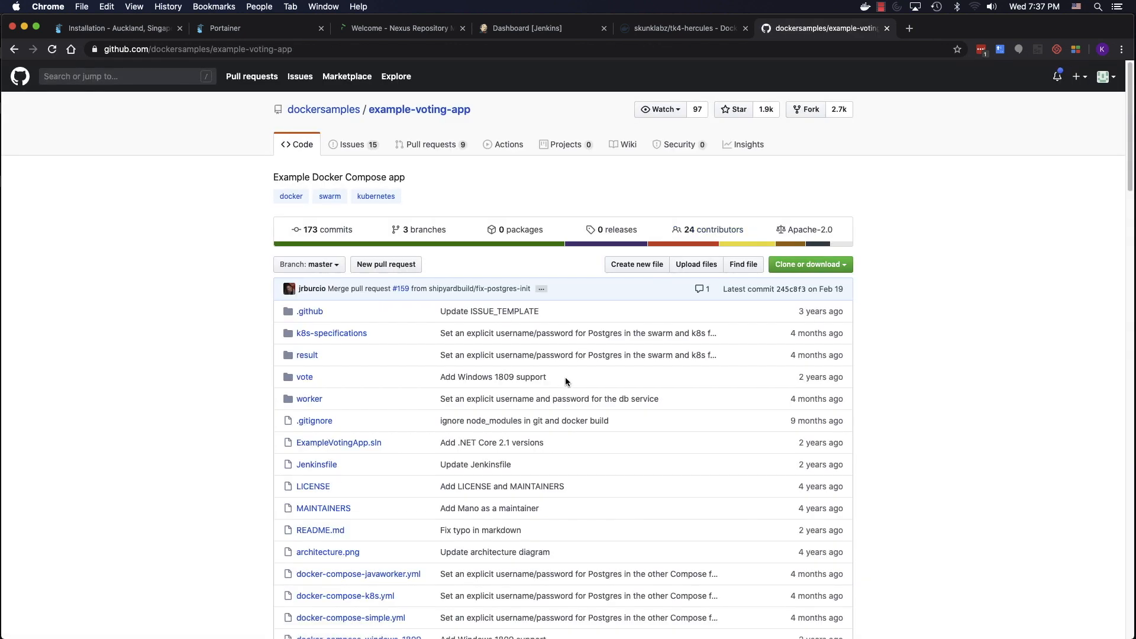
- Open docker-compose-simple.yml, copy its web address, and return to Portainer's container list
scroll(566, 378, down, 2)
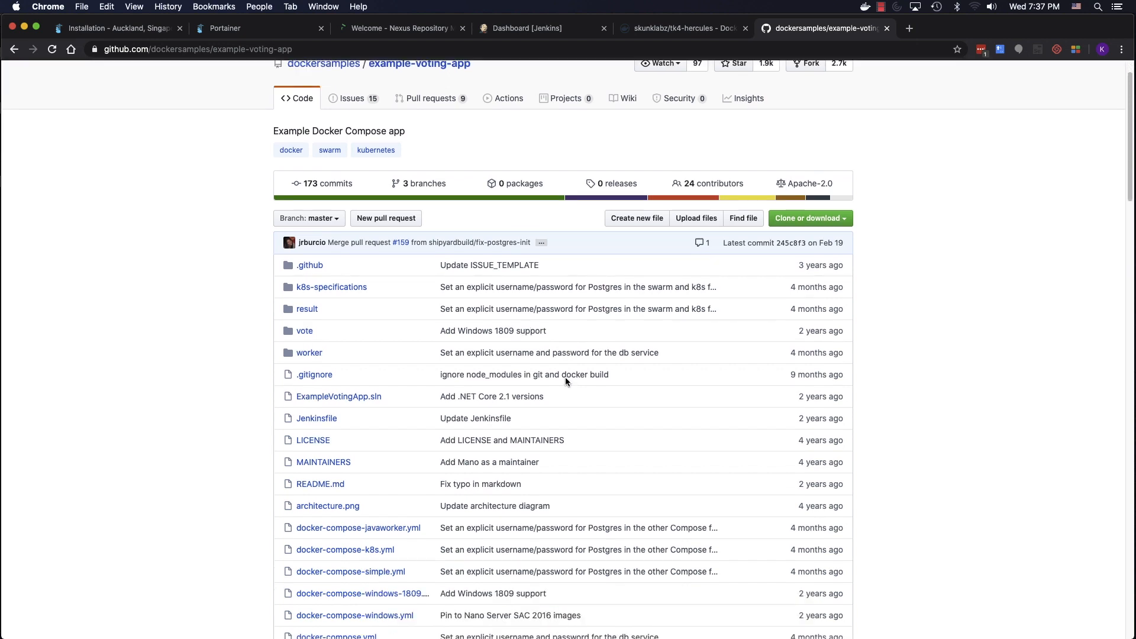
click(400, 572)
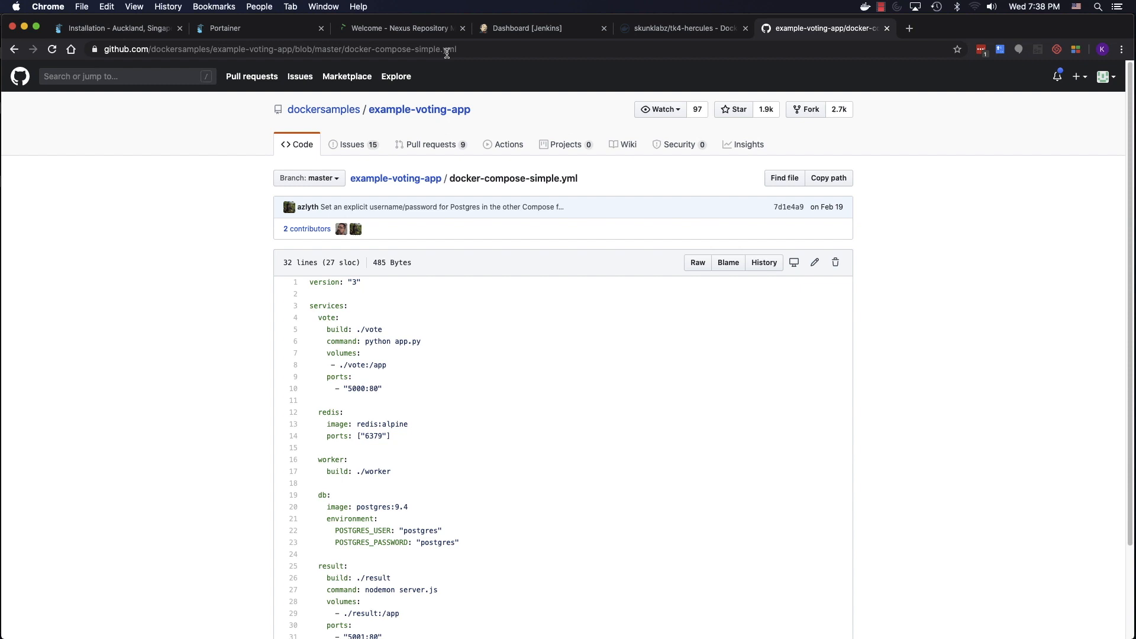
click(447, 52)
key(super+c)
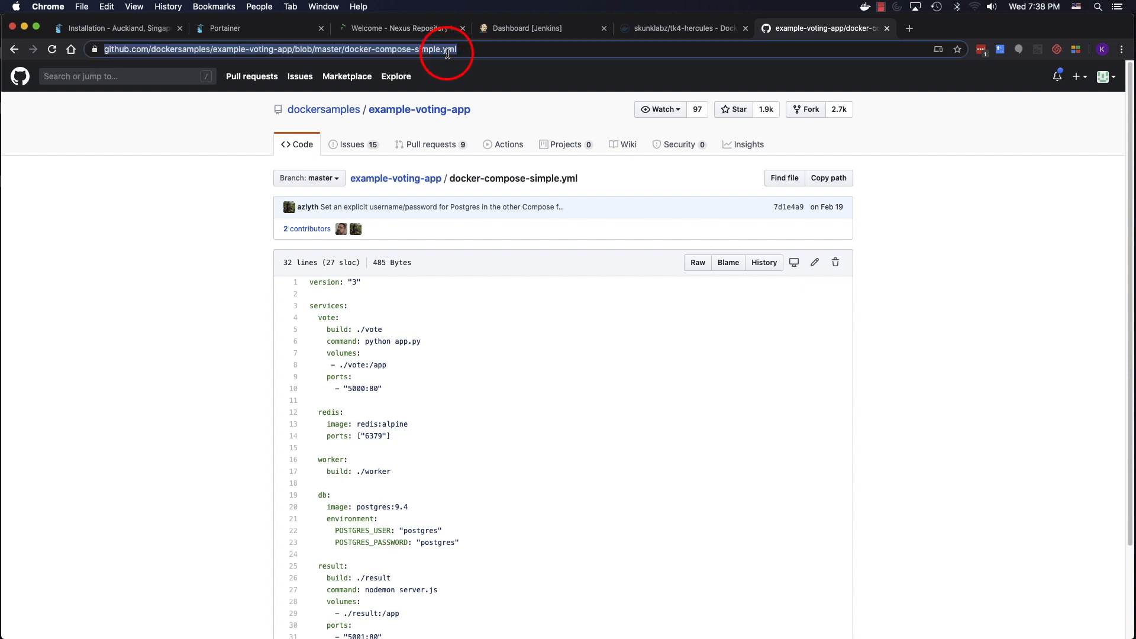
key(BackSpace)
scroll(388, 342, down, 3)
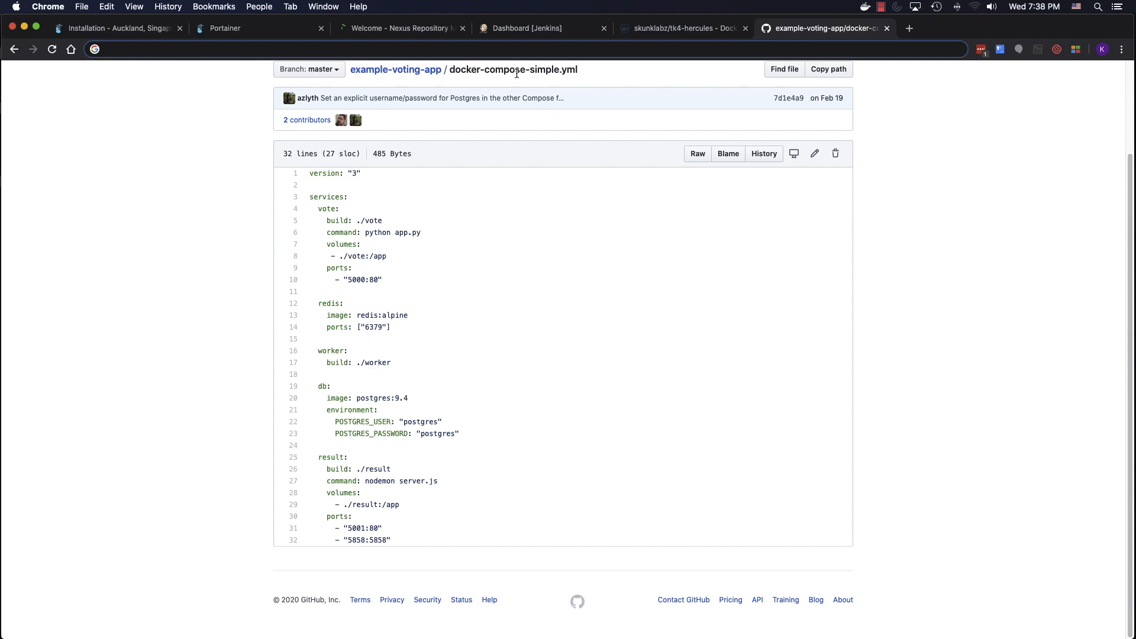
click(275, 32)
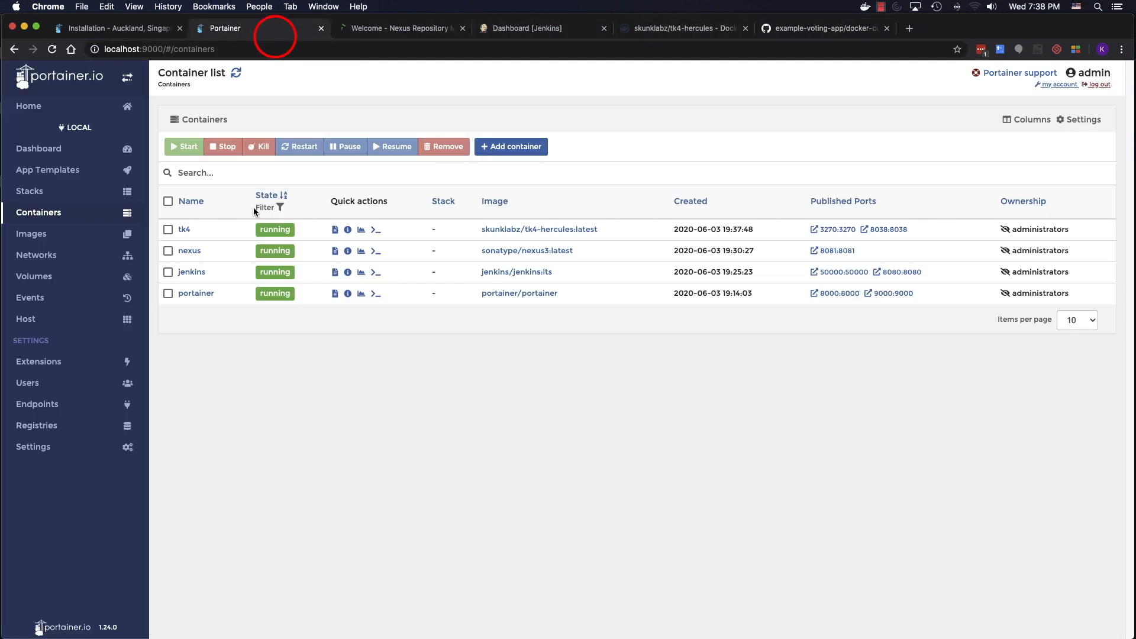
- Create a new stack named voting-app from a Git repository, pasting the compose file address as URL
click(58, 199)
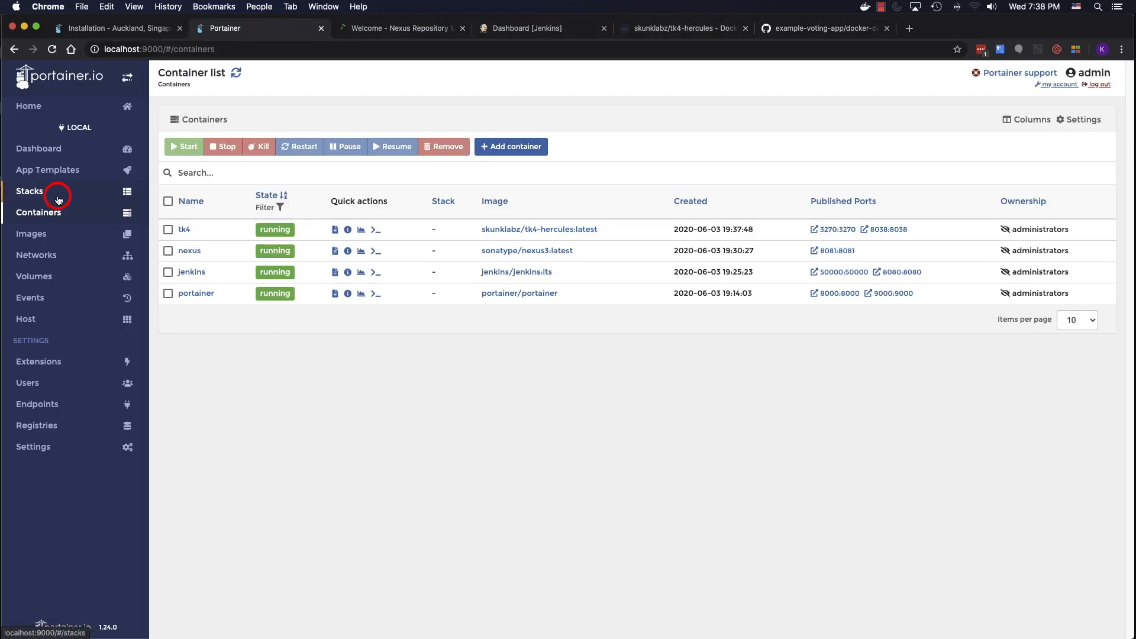
click(252, 151)
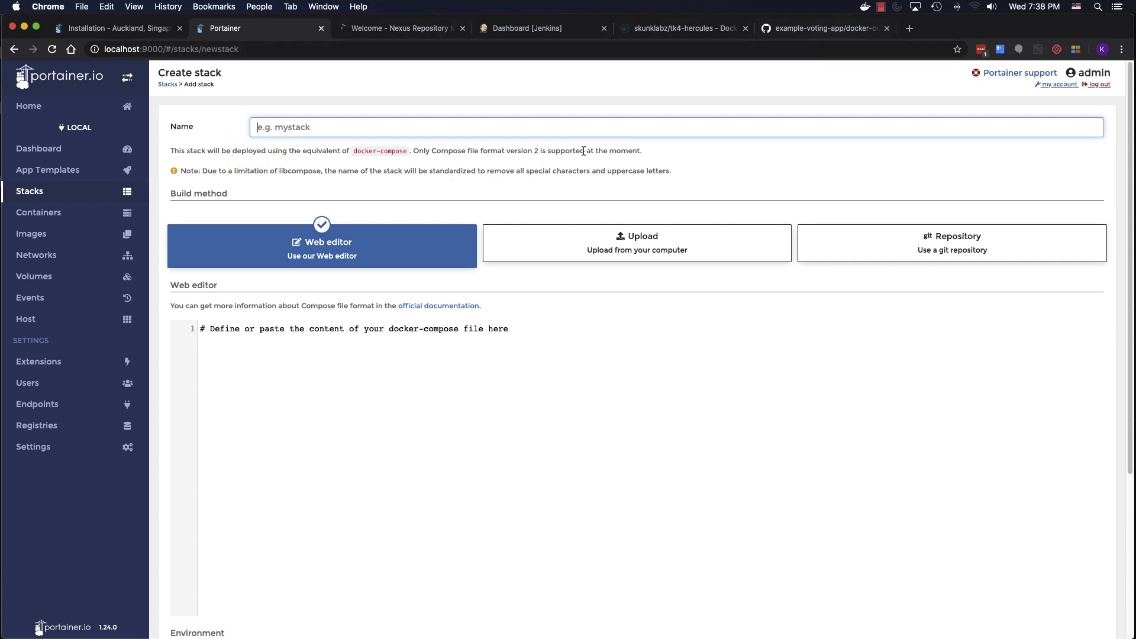
text(voting)
text(=ap)
key(BackSpace)
key(BackSpace)
key(BackSpace)
click(898, 247)
click(476, 332)
key(super+v)
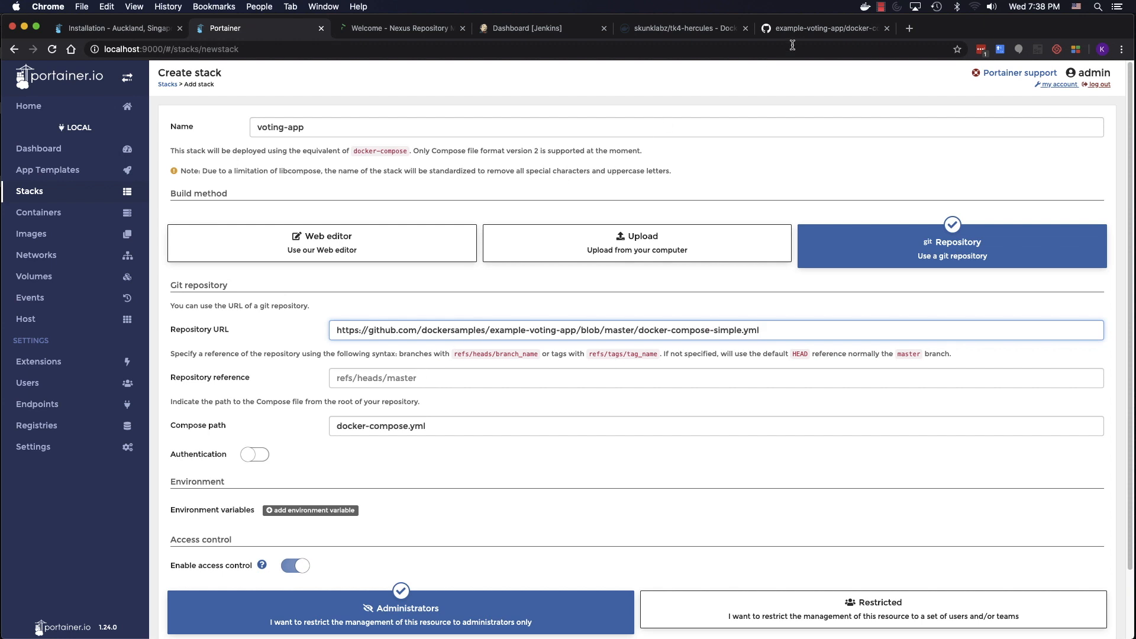
- Set the stack's repository reference to master
click(799, 28)
scroll(601, 254, up, 1)
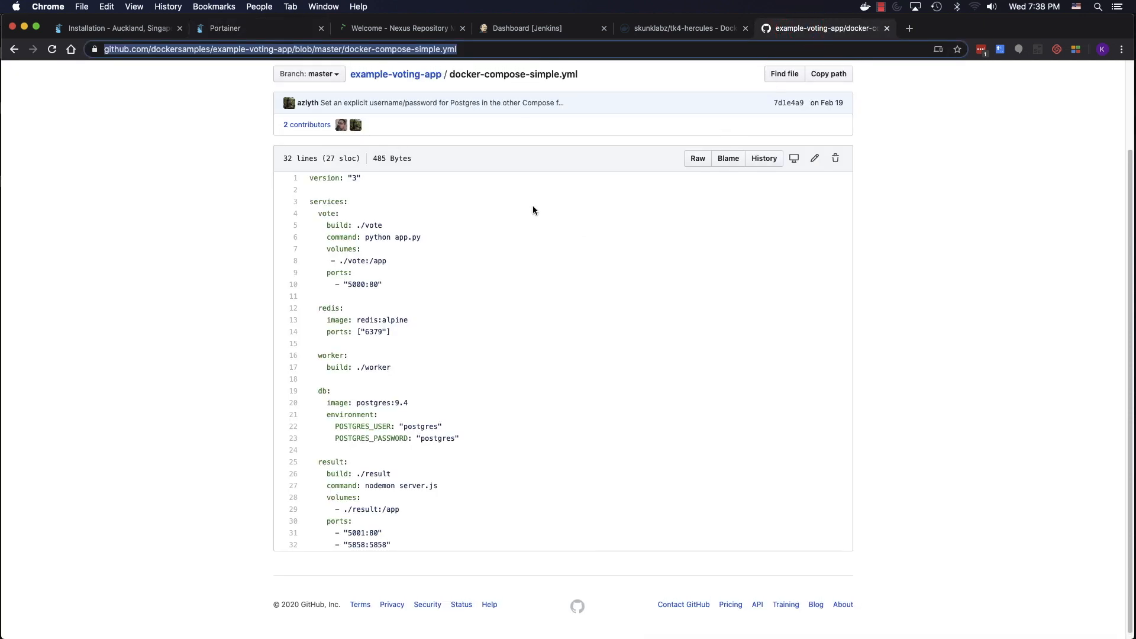
click(231, 30)
click(379, 376)
text(master)
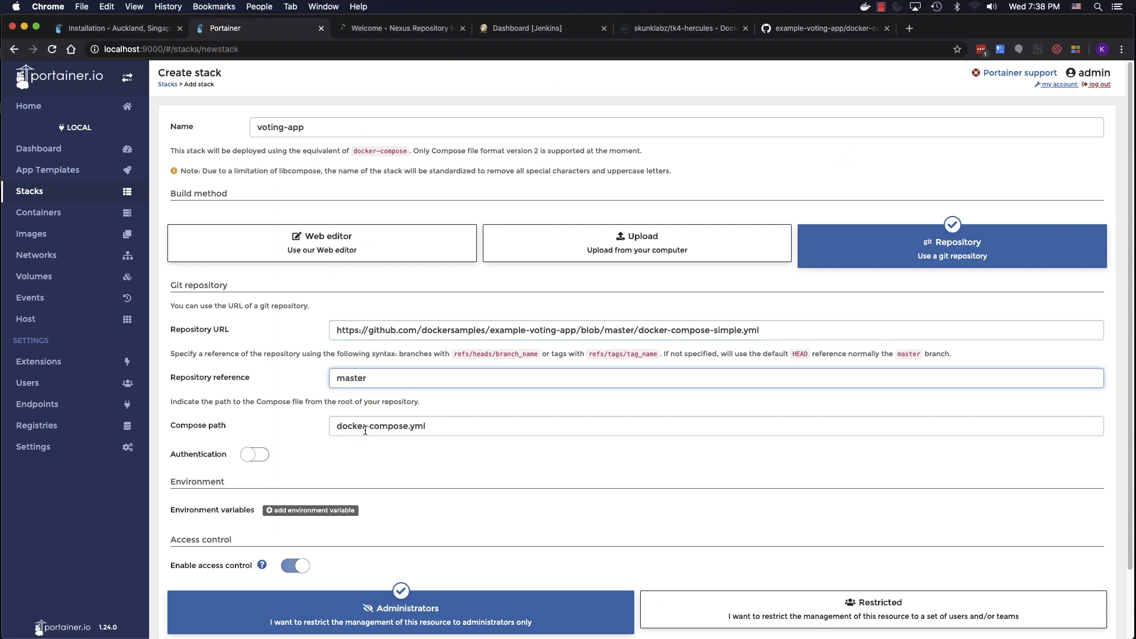
- Replace the compose path with docker-compose-simple.yml copied from GitHub and deploy the stack
click(804, 28)
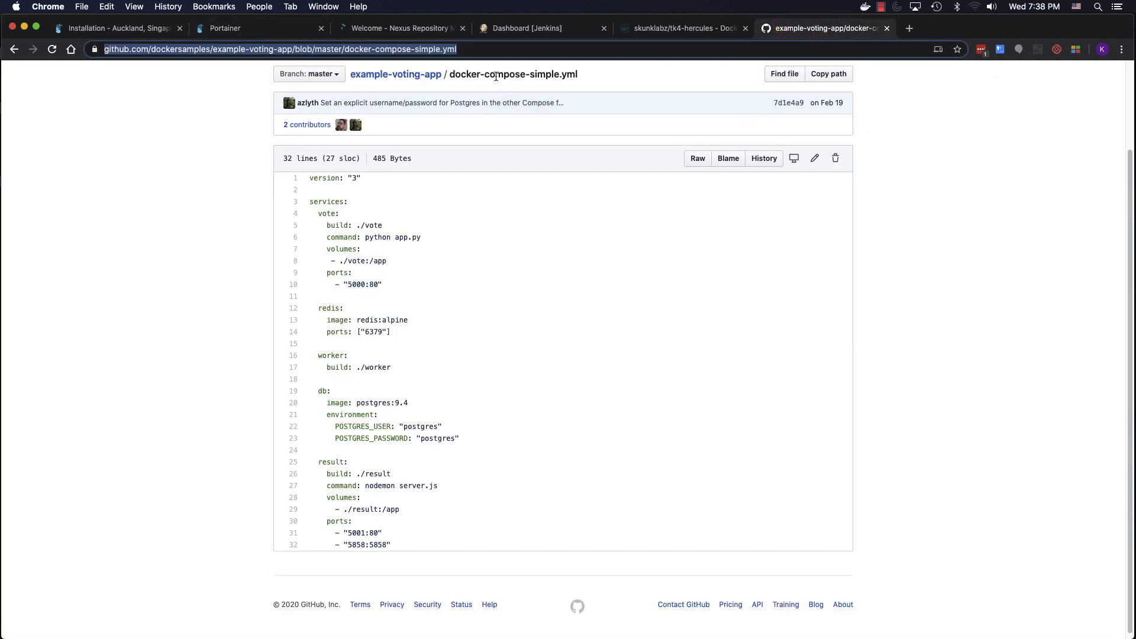
drag(449, 74, 590, 72)
key(super+c)
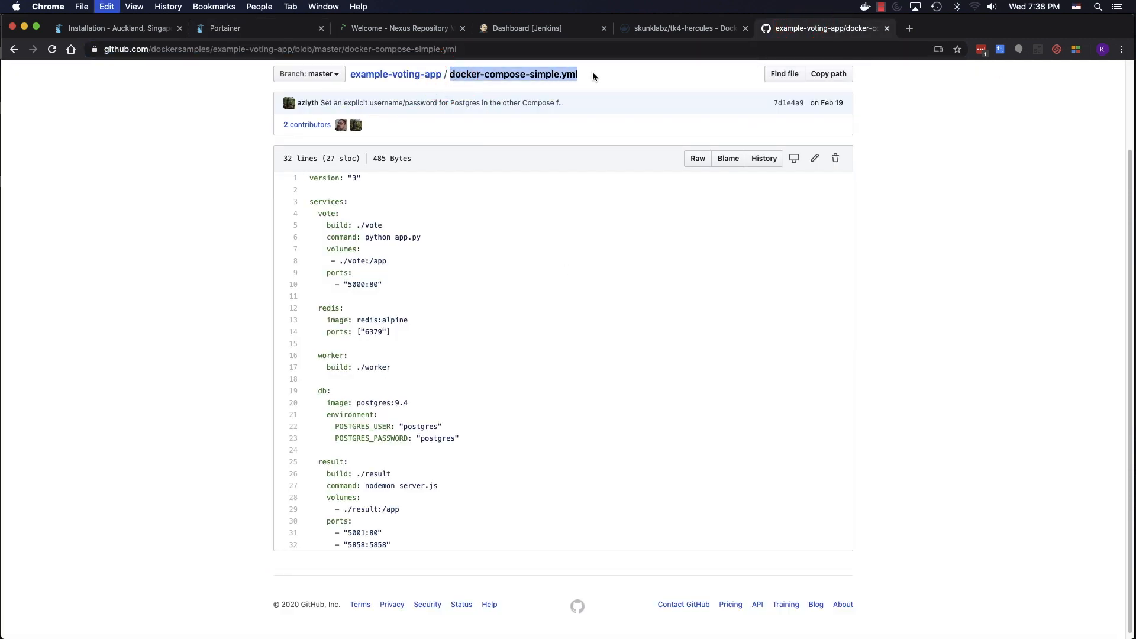
click(265, 29)
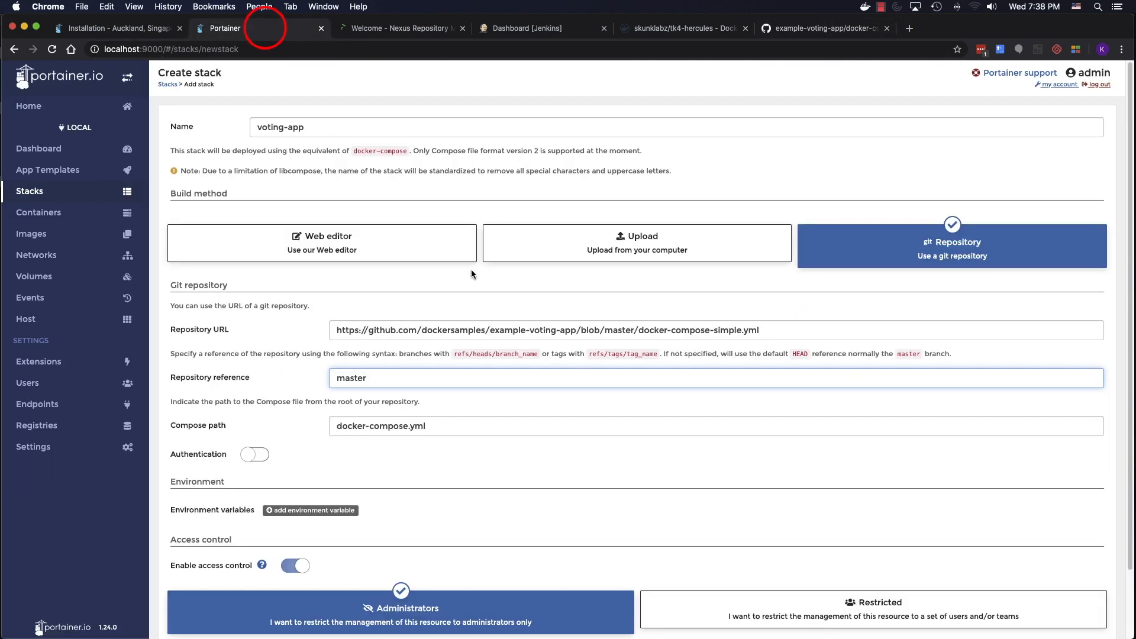
drag(457, 427, 336, 428)
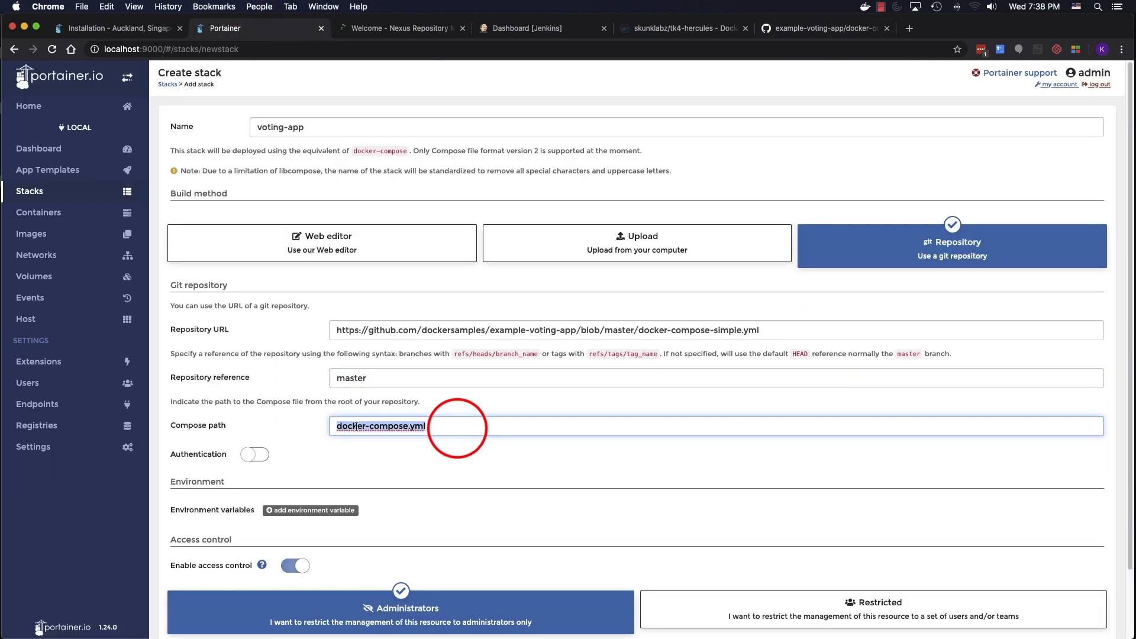
key(super+v)
scroll(548, 418, down, 3)
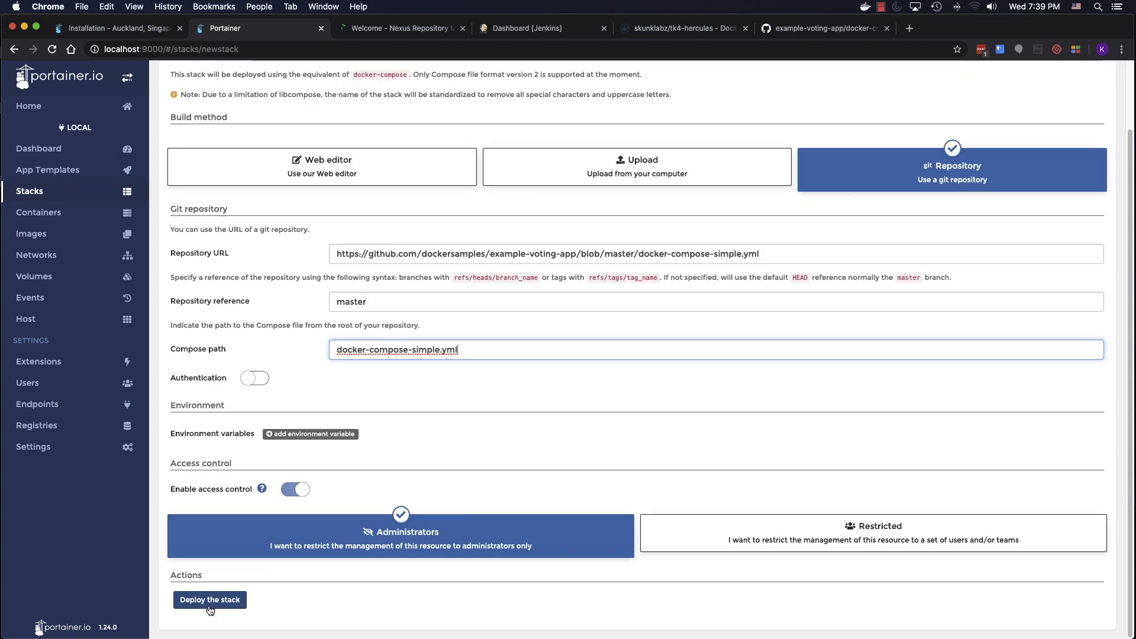
click(210, 599)
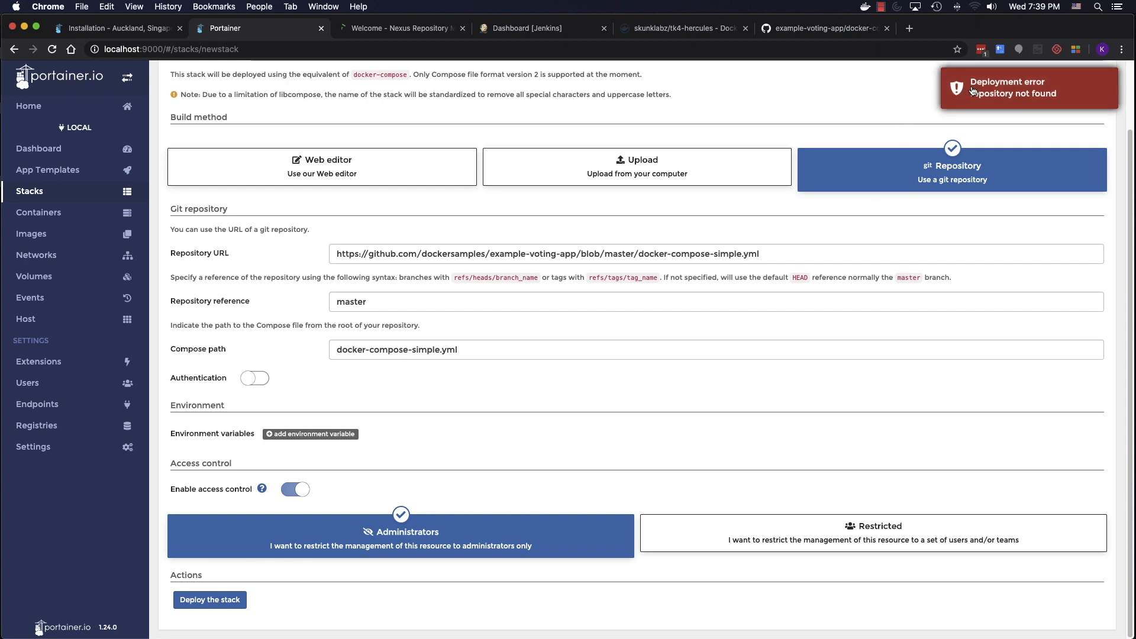
- From the compose file page, go up to example-voting-app and copy its HTTPS clone URL via Clone or download
click(790, 31)
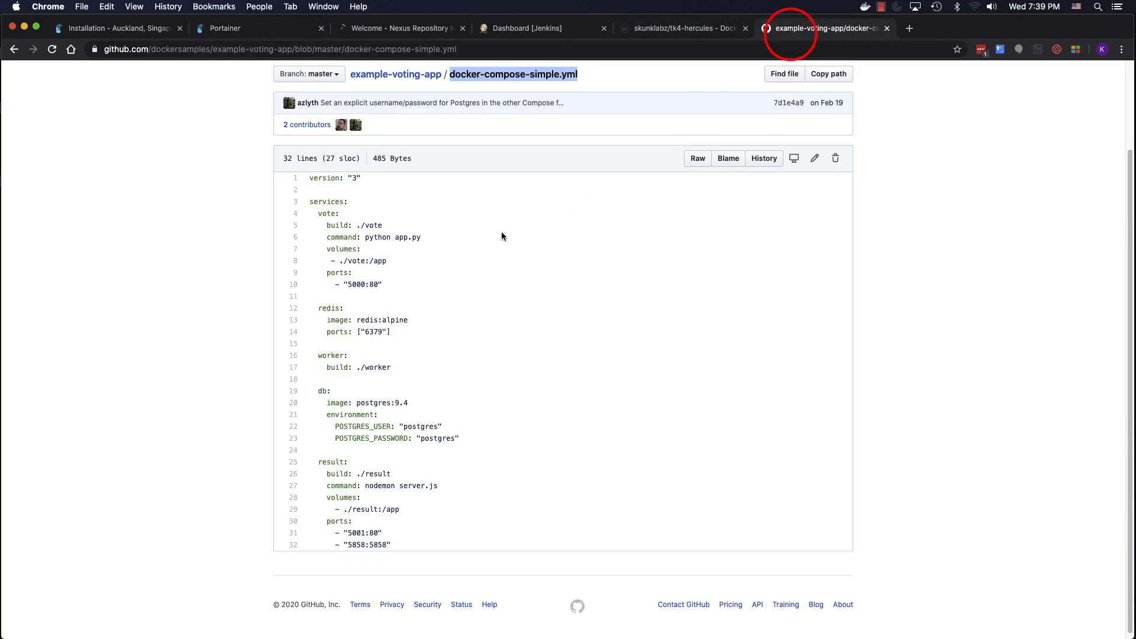
scroll(520, 246, up, 3)
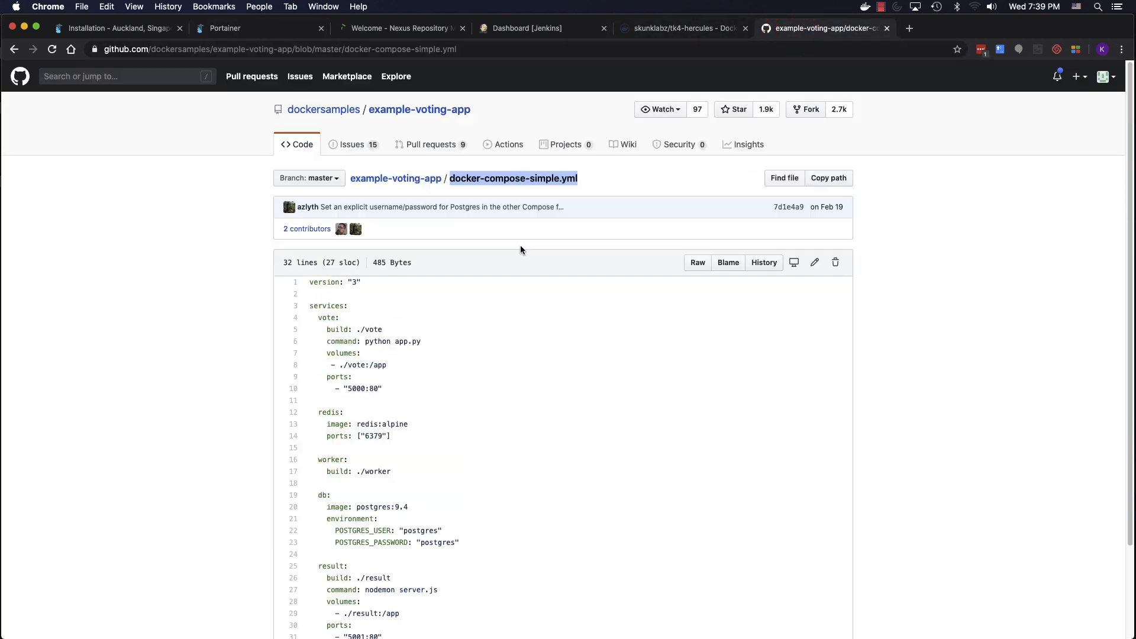
click(419, 181)
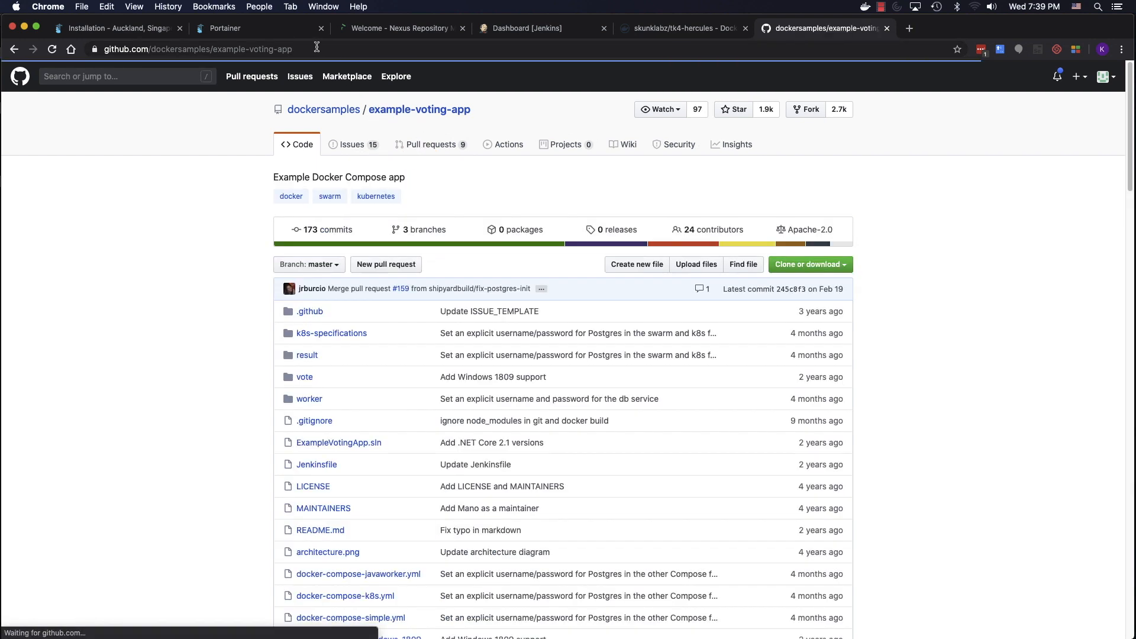
click(371, 47)
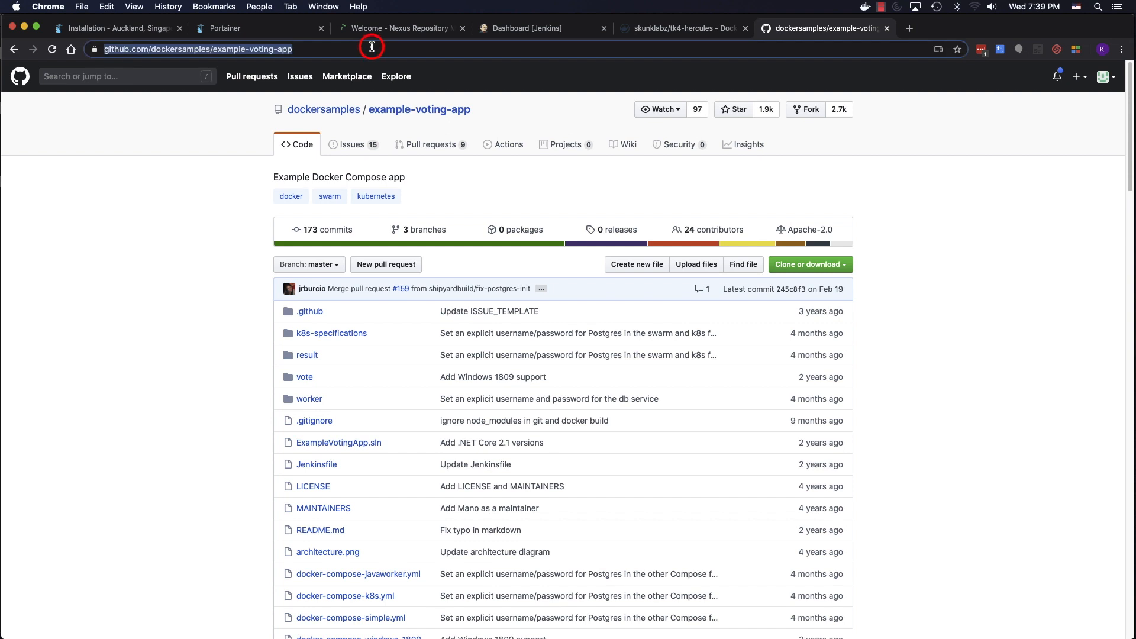
click(790, 264)
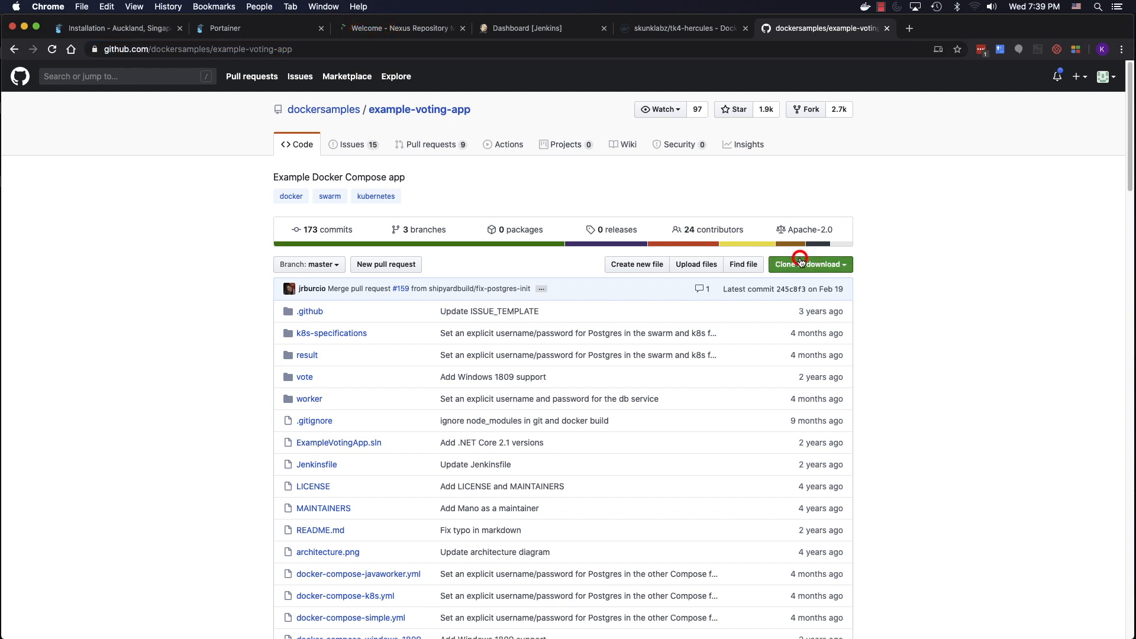
click(831, 325)
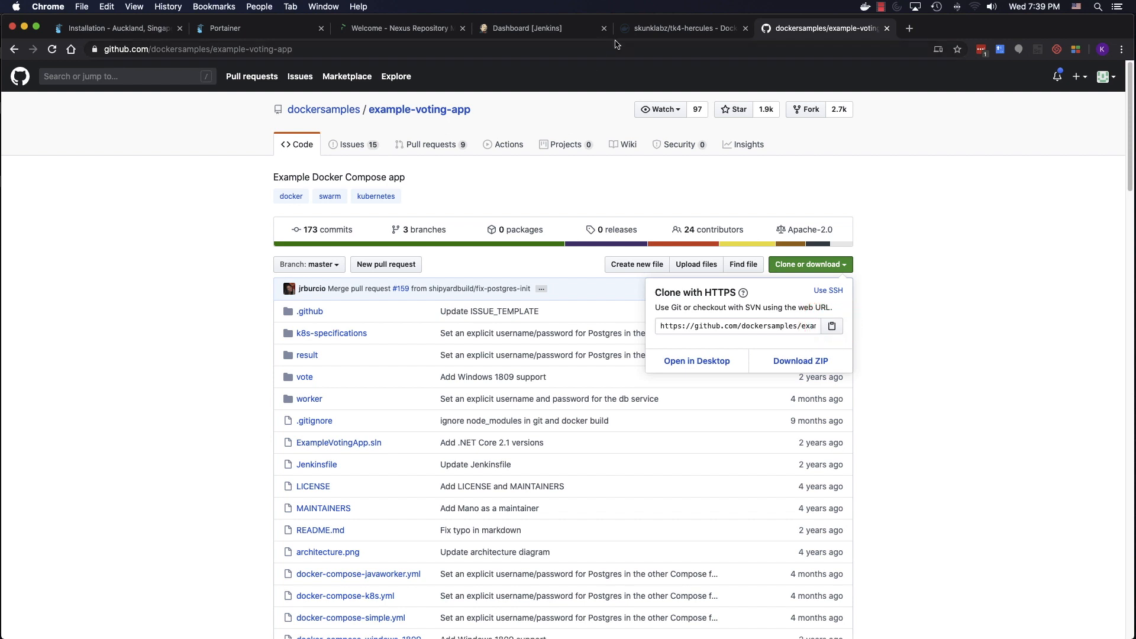
click(284, 30)
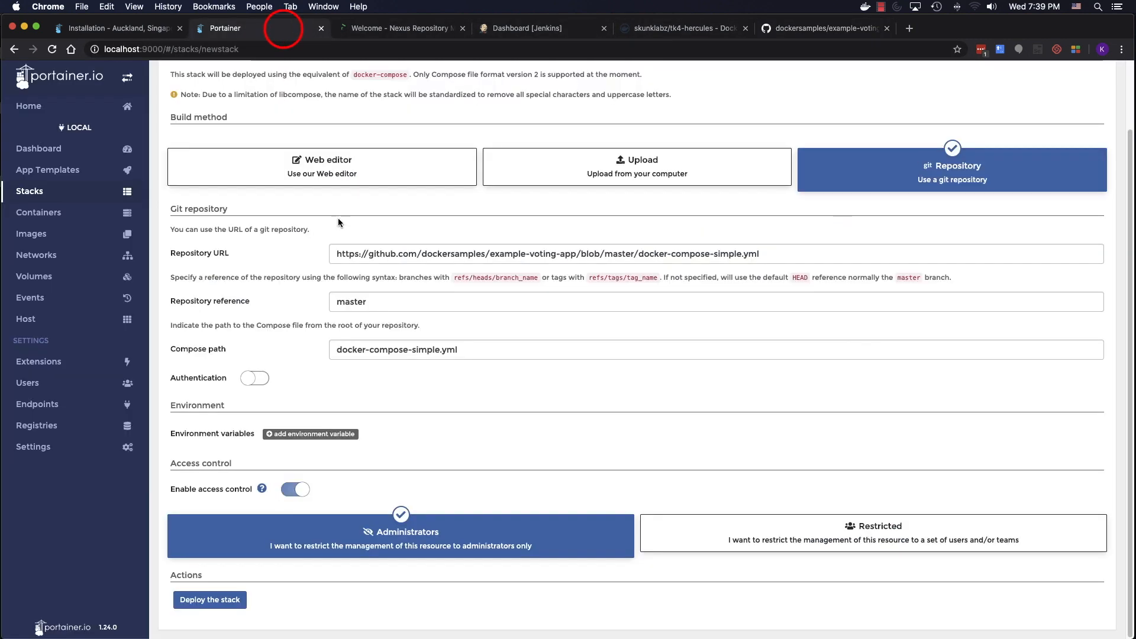
- Replace the repository URL with the example-voting-app.git clone URL and deploy the stack
drag(775, 254, 262, 255)
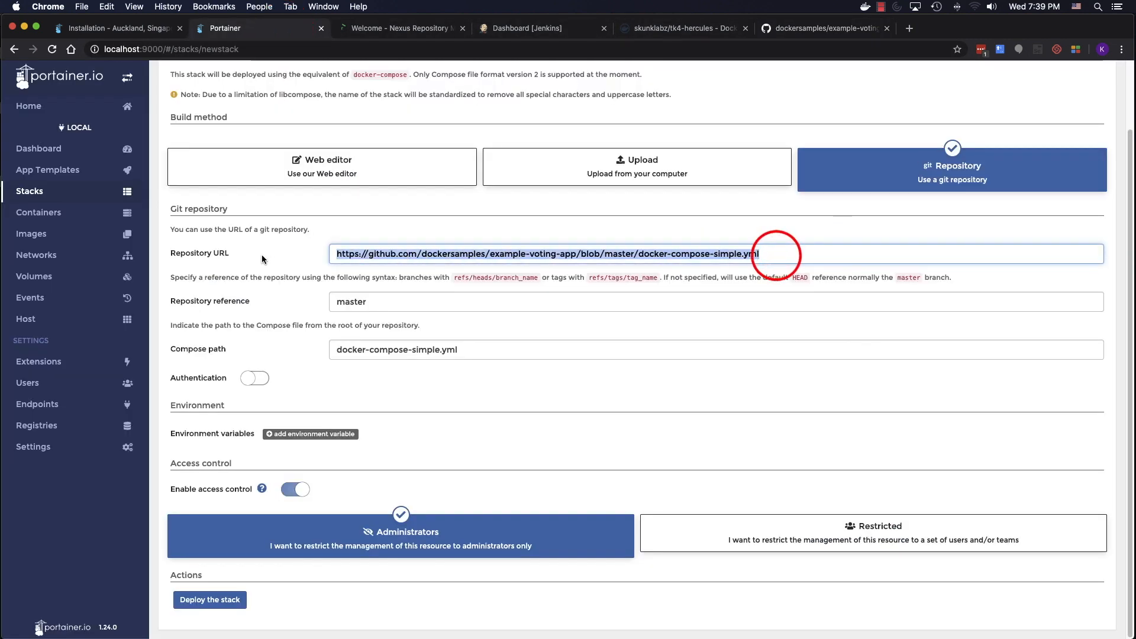
text(https://github.com/dockersamples/example-voting-app.git)
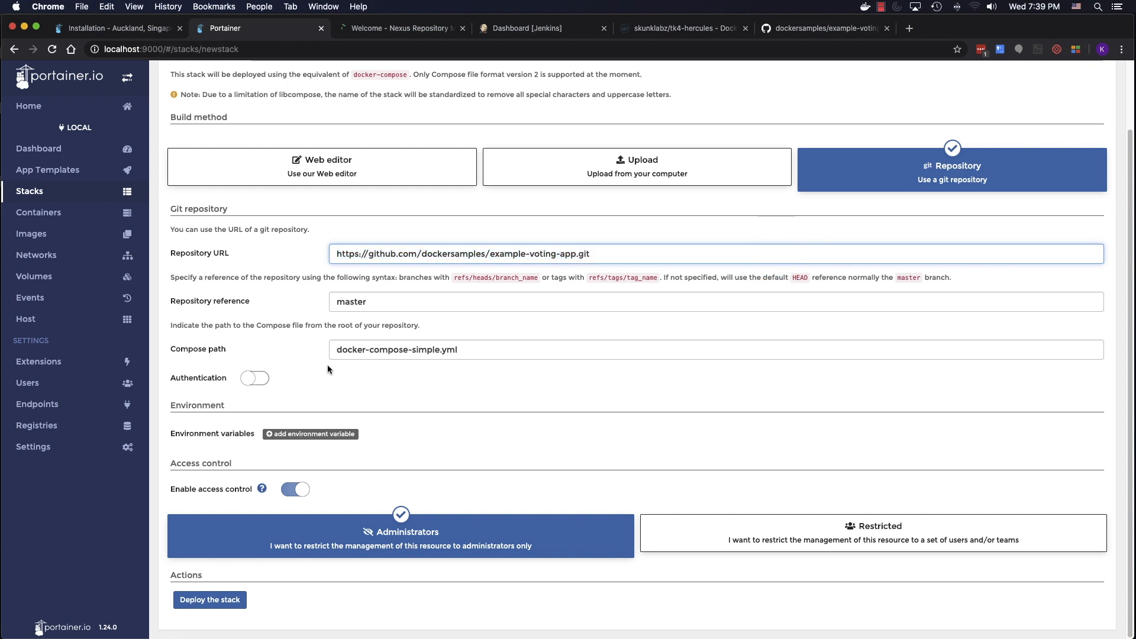
click(222, 600)
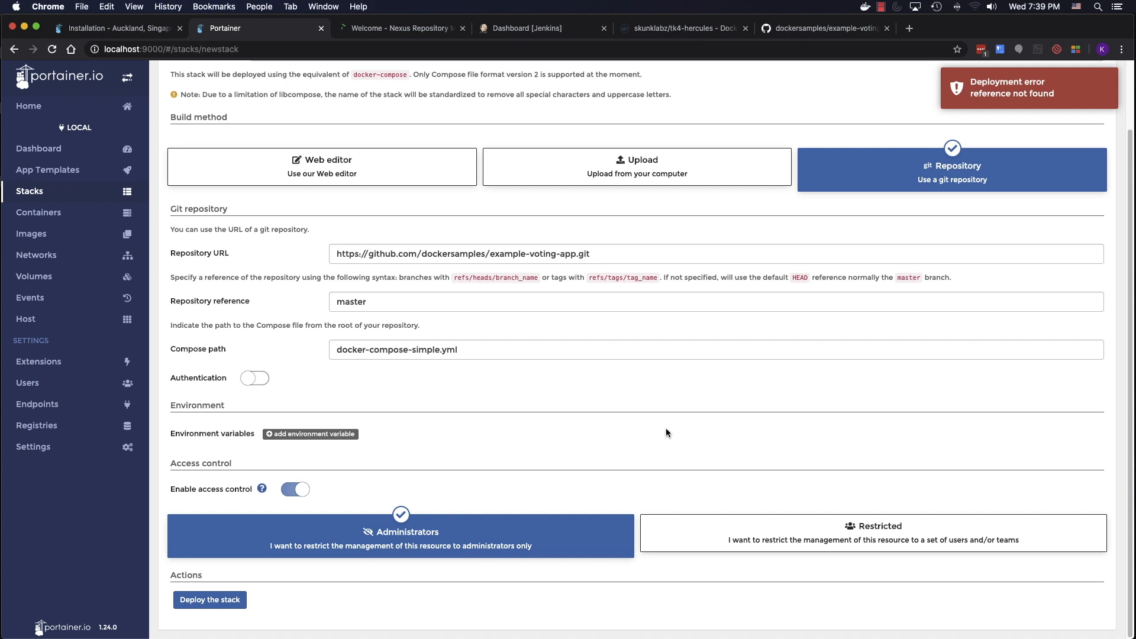
- Change the repository reference to refs/heads/master and redeploy the stack
double_click(382, 308)
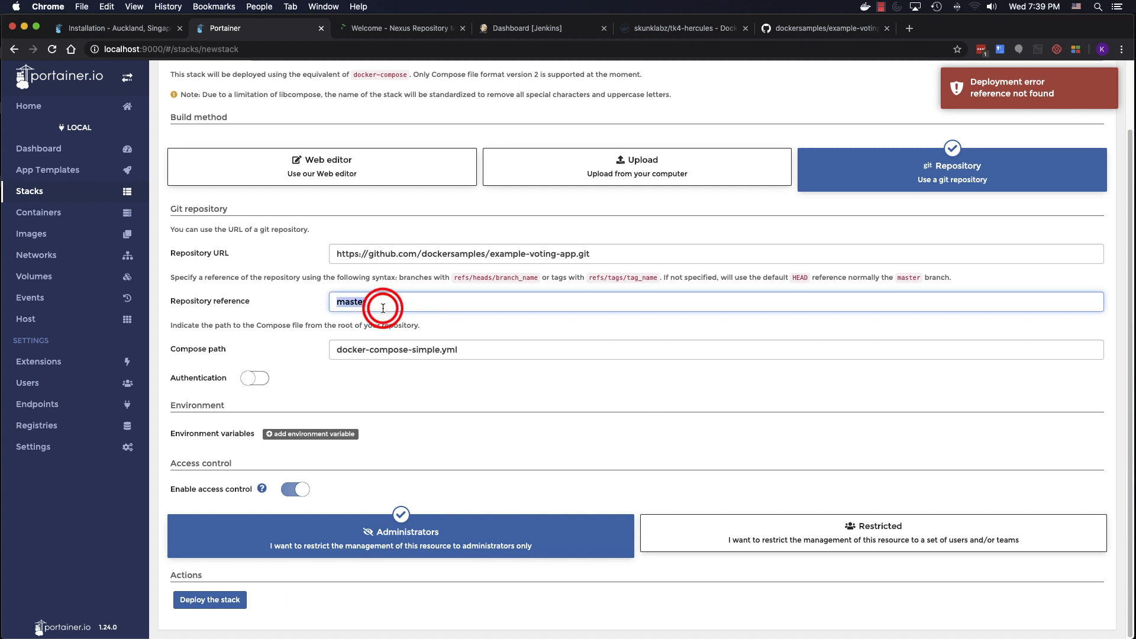
key(BackSpace)
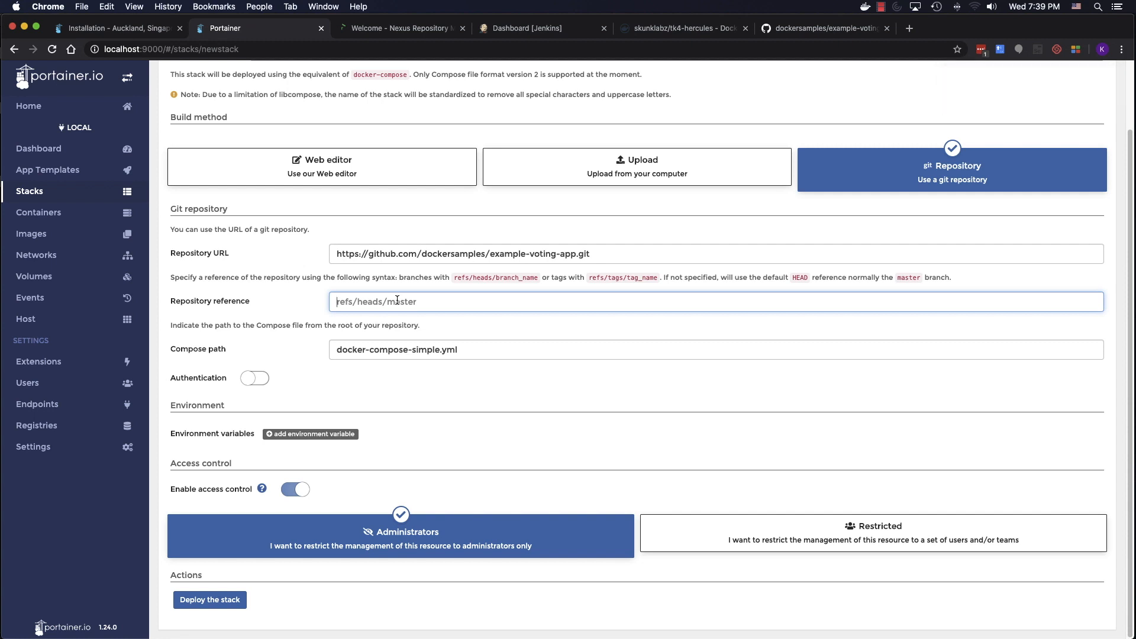
text(refs/heads/master)
click(237, 601)
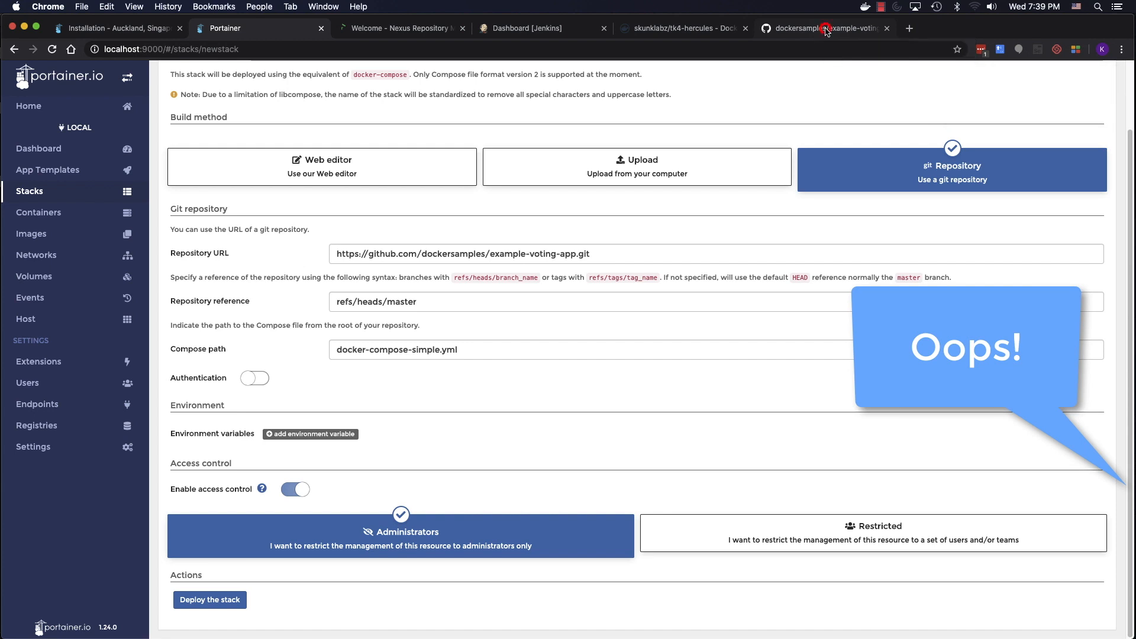
click(826, 31)
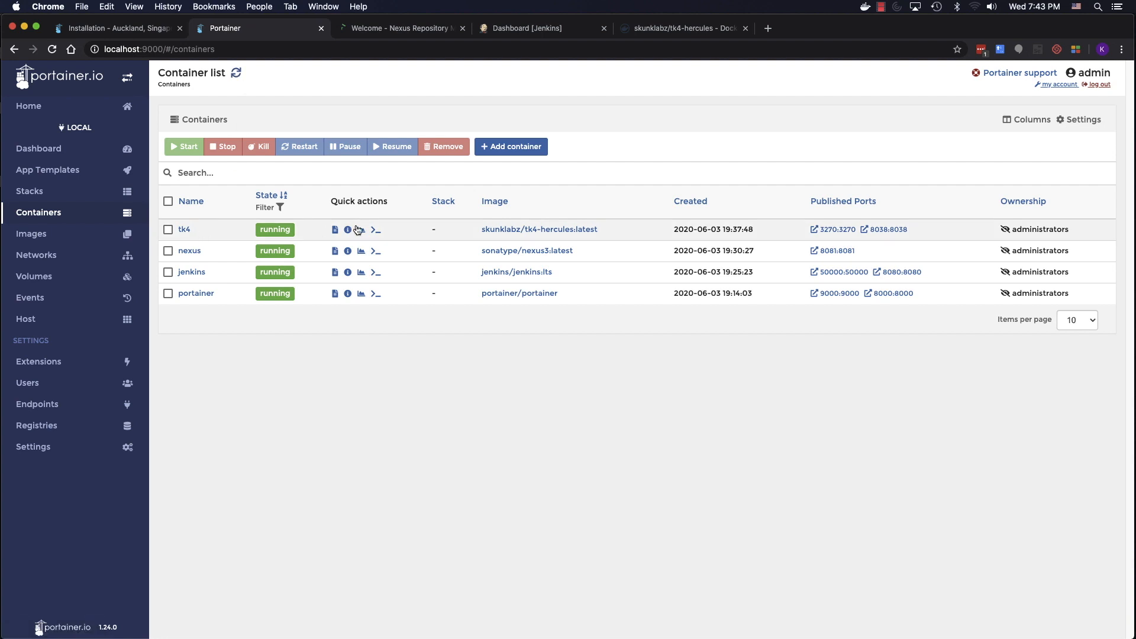
- Open tk4's Hercules console on port 8038, check the Nexus and Jenkins pages, and close Docker Hub
click(884, 228)
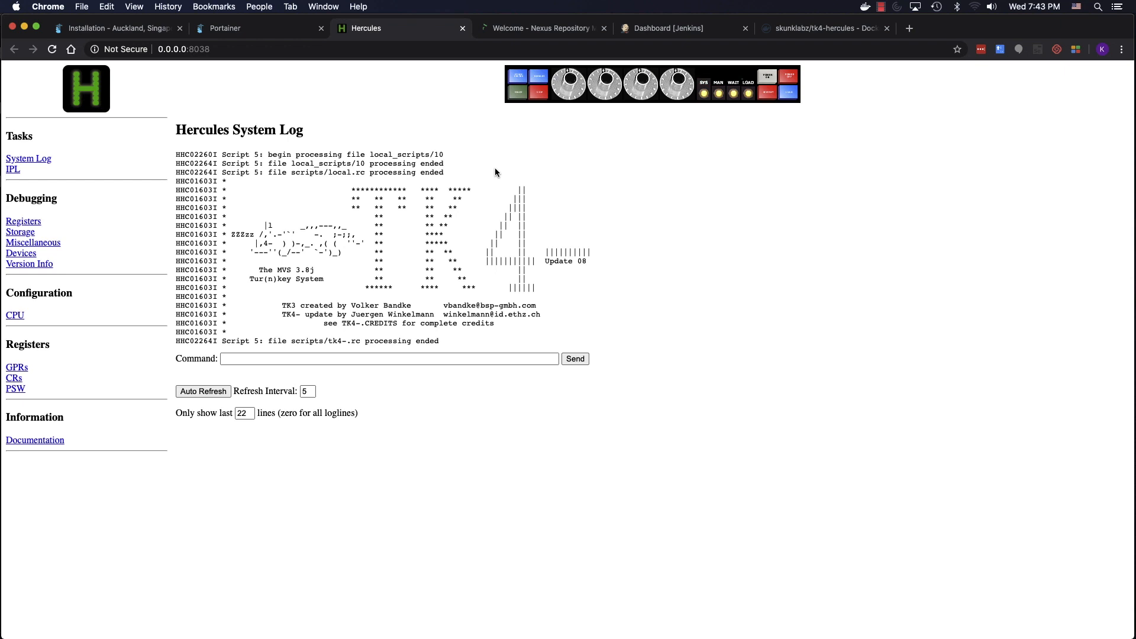
click(549, 29)
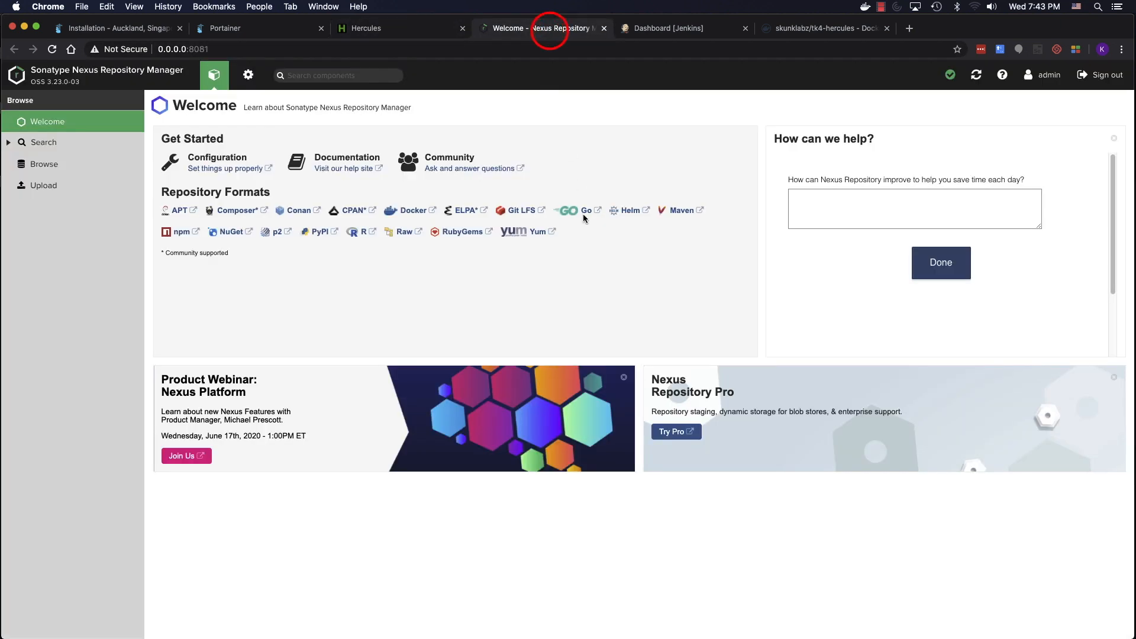
click(664, 28)
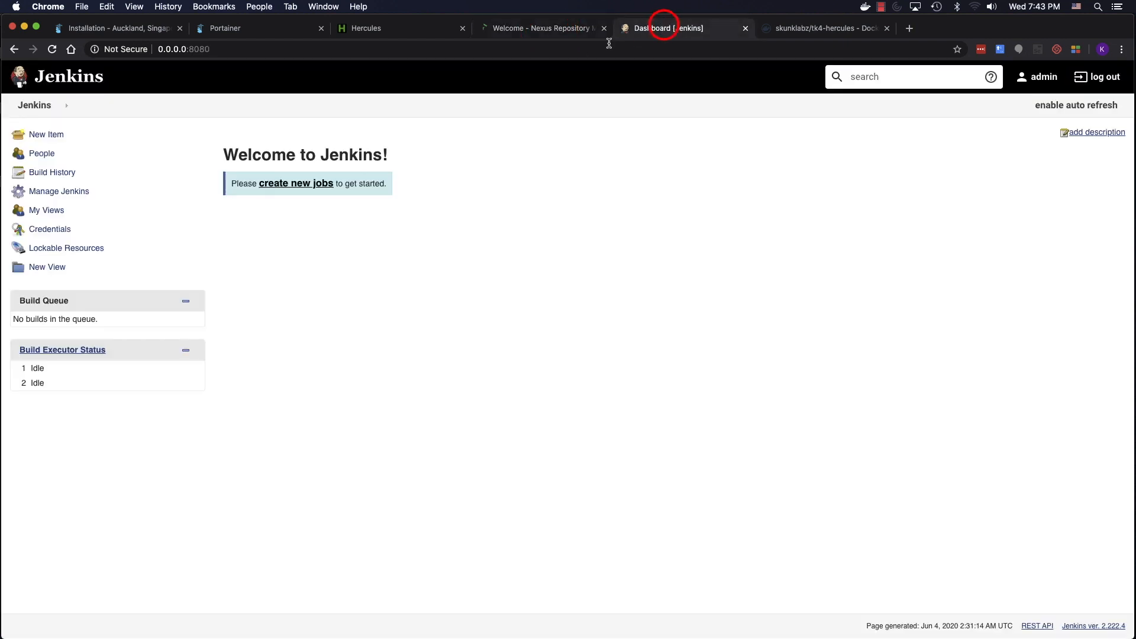
middle_click(806, 31)
click(206, 30)
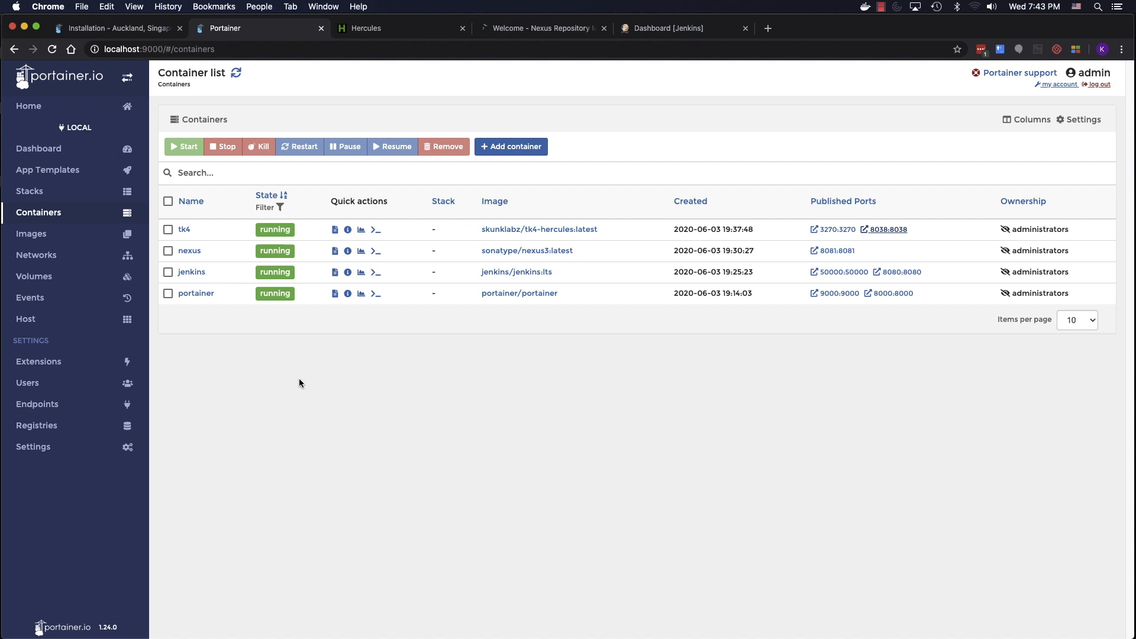
- Review the Images list and refreshed Containers list, then open the Volumes list
click(90, 235)
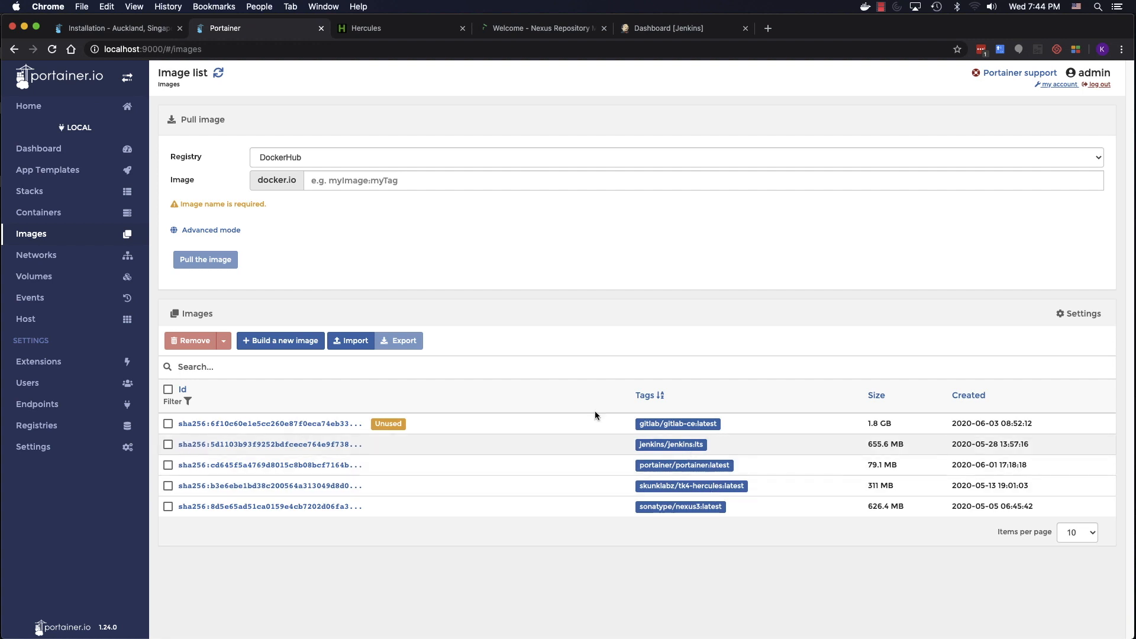
click(50, 212)
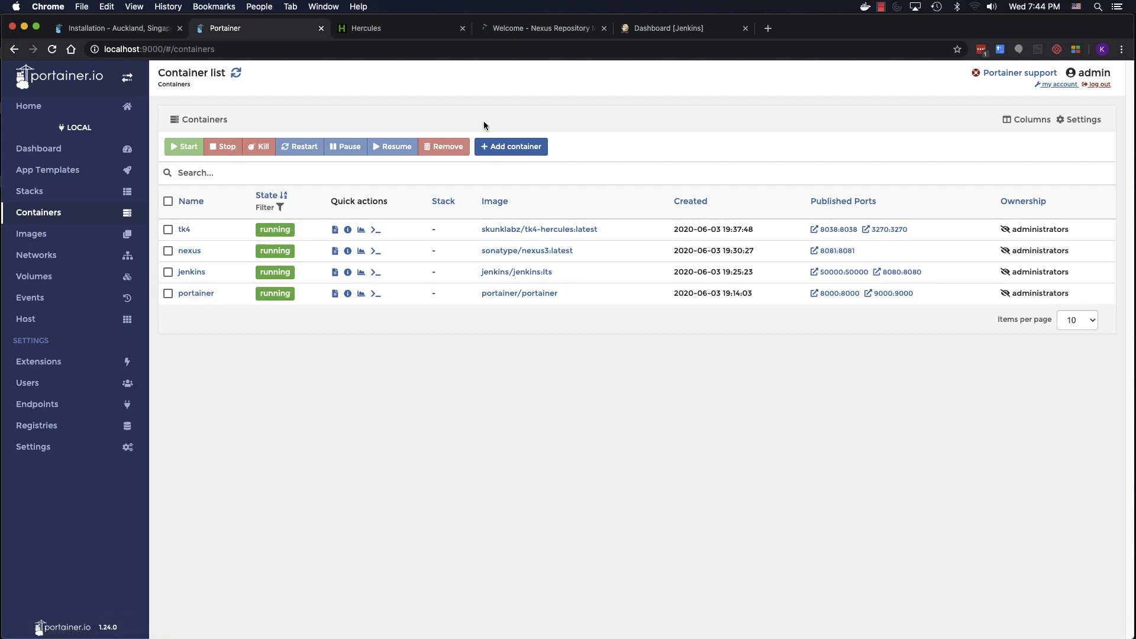
click(235, 74)
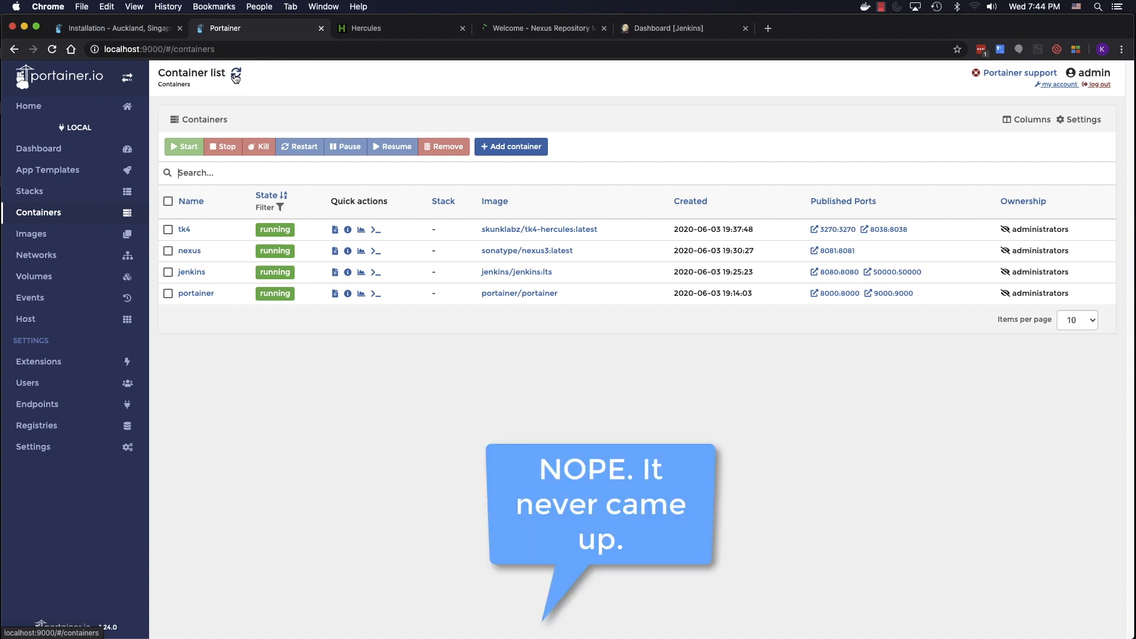
click(76, 234)
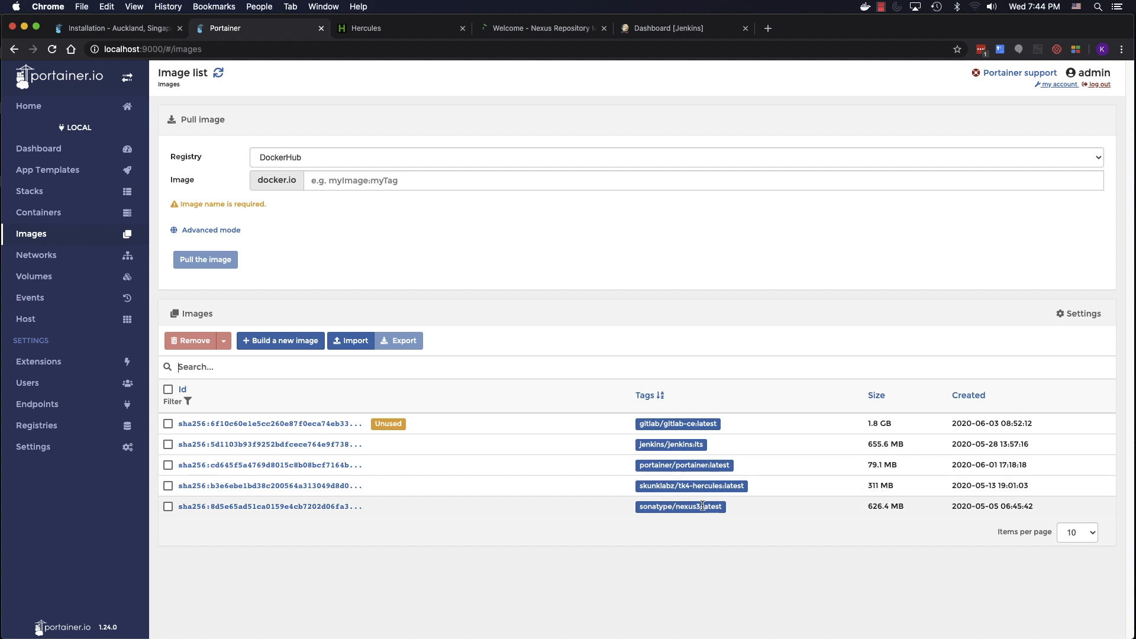
click(34, 276)
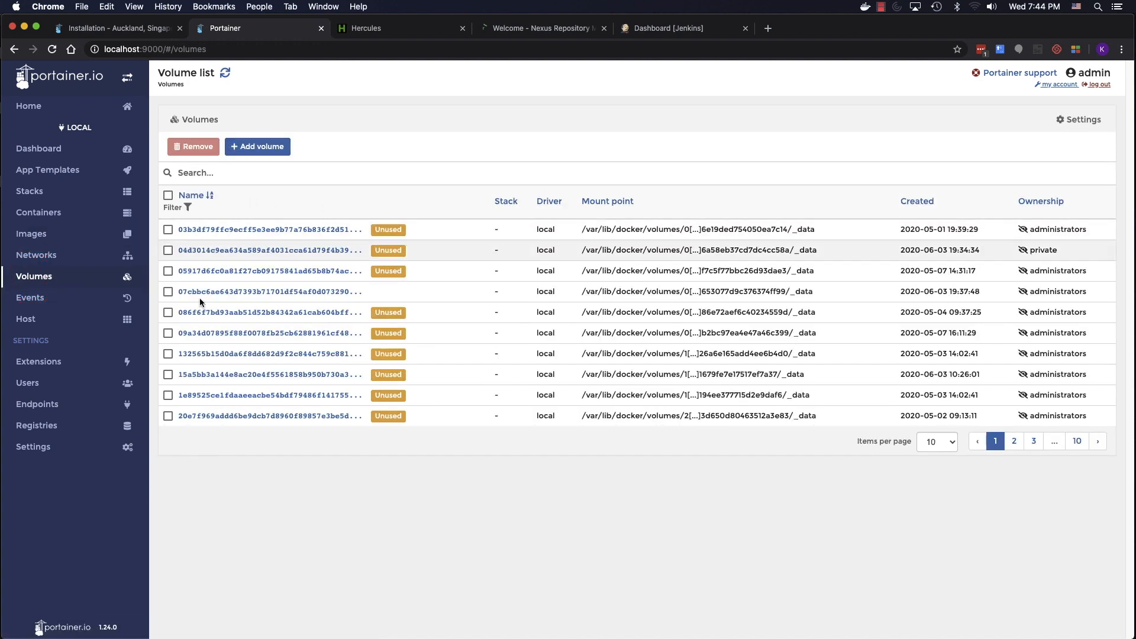
- Open the local endpoint Dashboard: 0 stacks, 4 containers, 5 images, 91 volumes, 3 networks
click(56, 148)
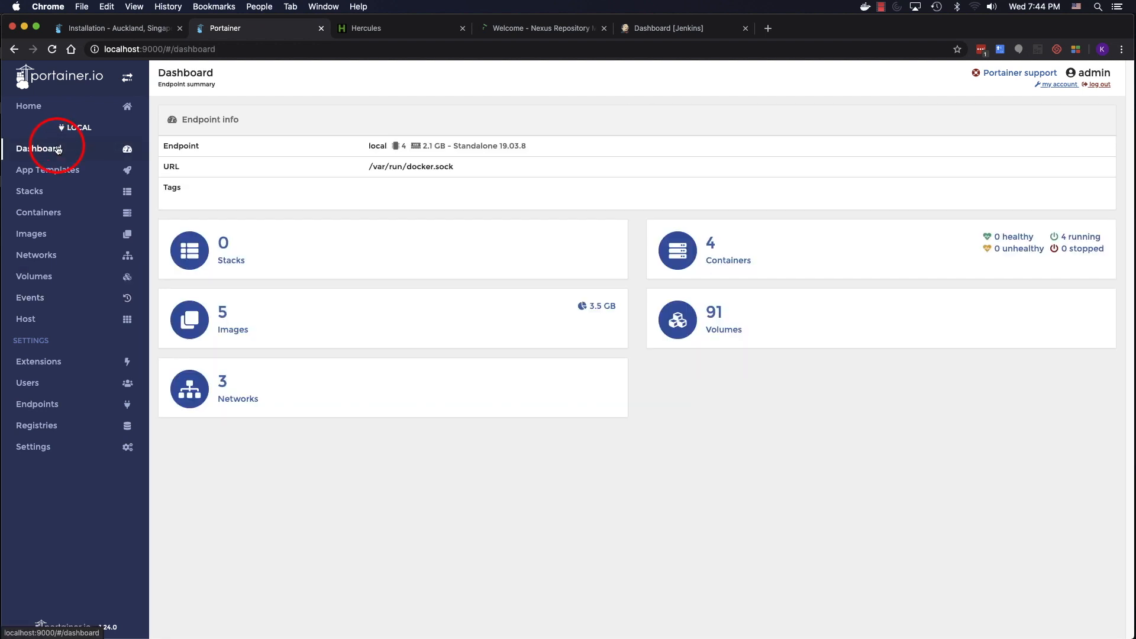